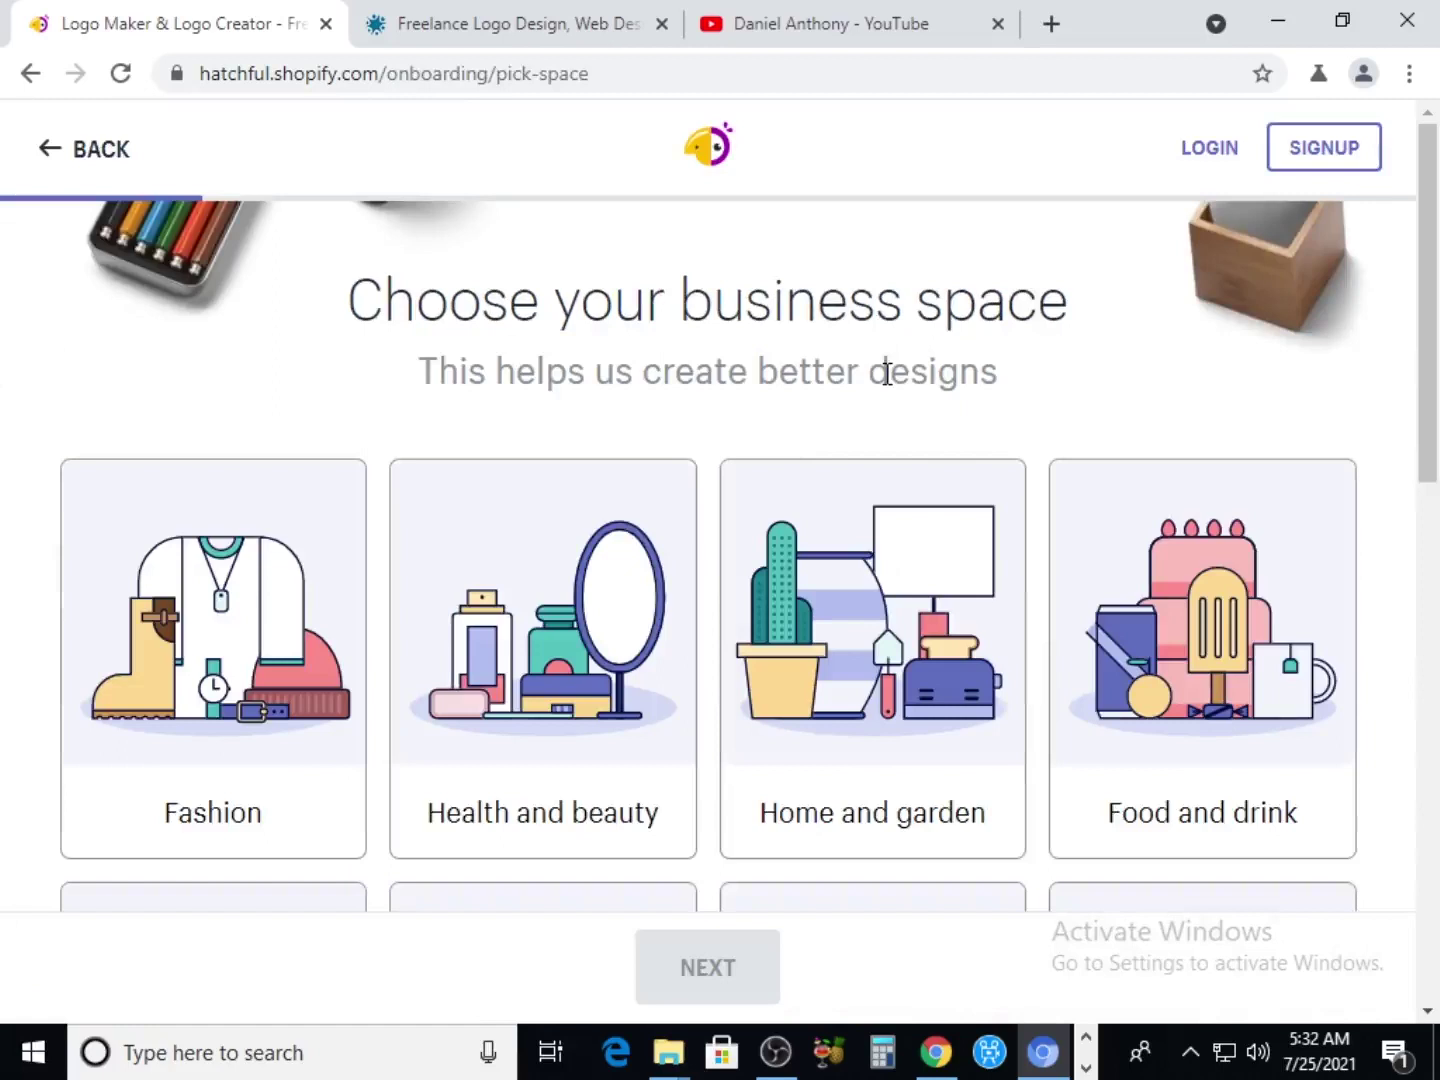
Look through all the business category cards and select Tech
scroll(813, 611, "down", 3)
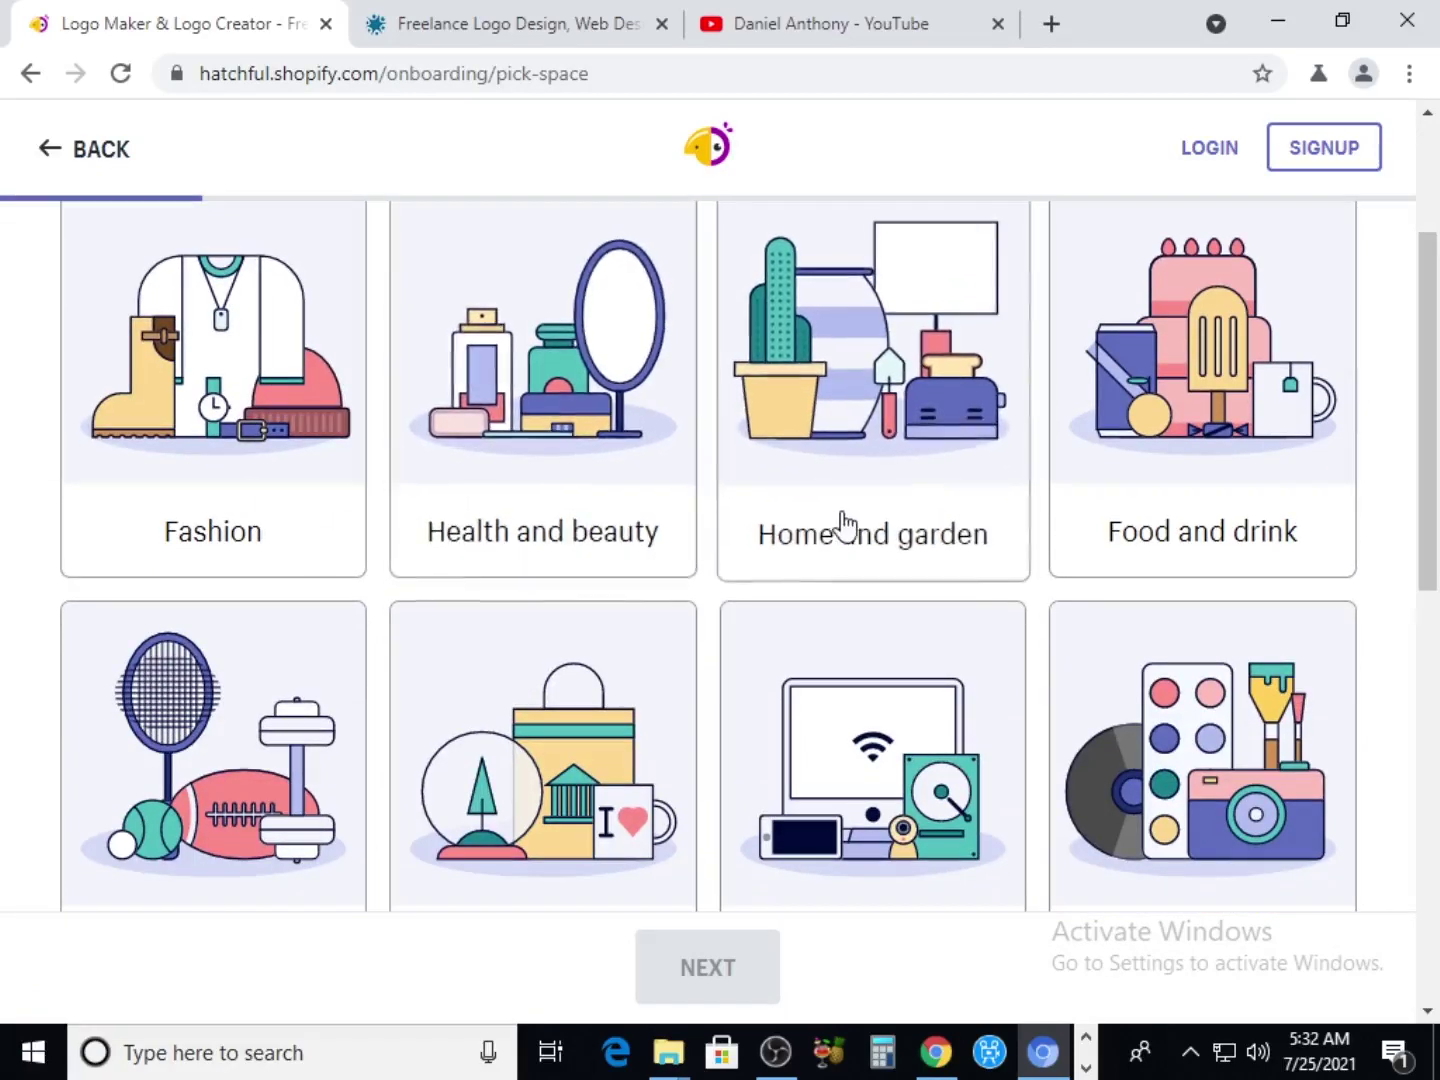
scroll(671, 653, "down", 4)
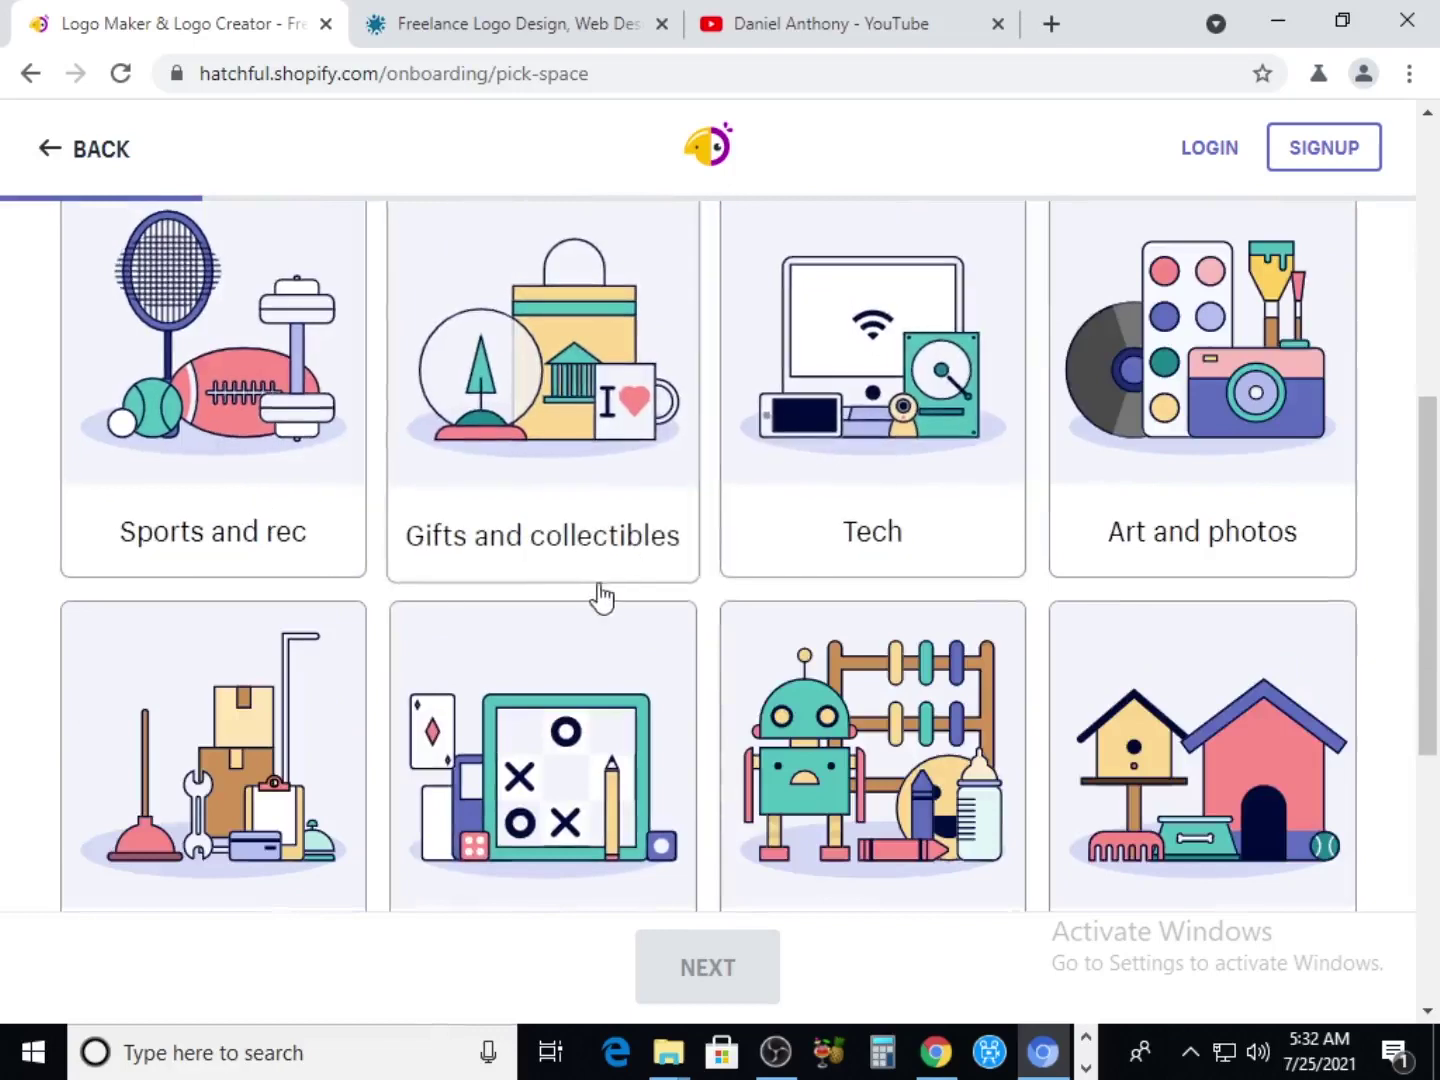
scroll(1120, 670, "down", 3)
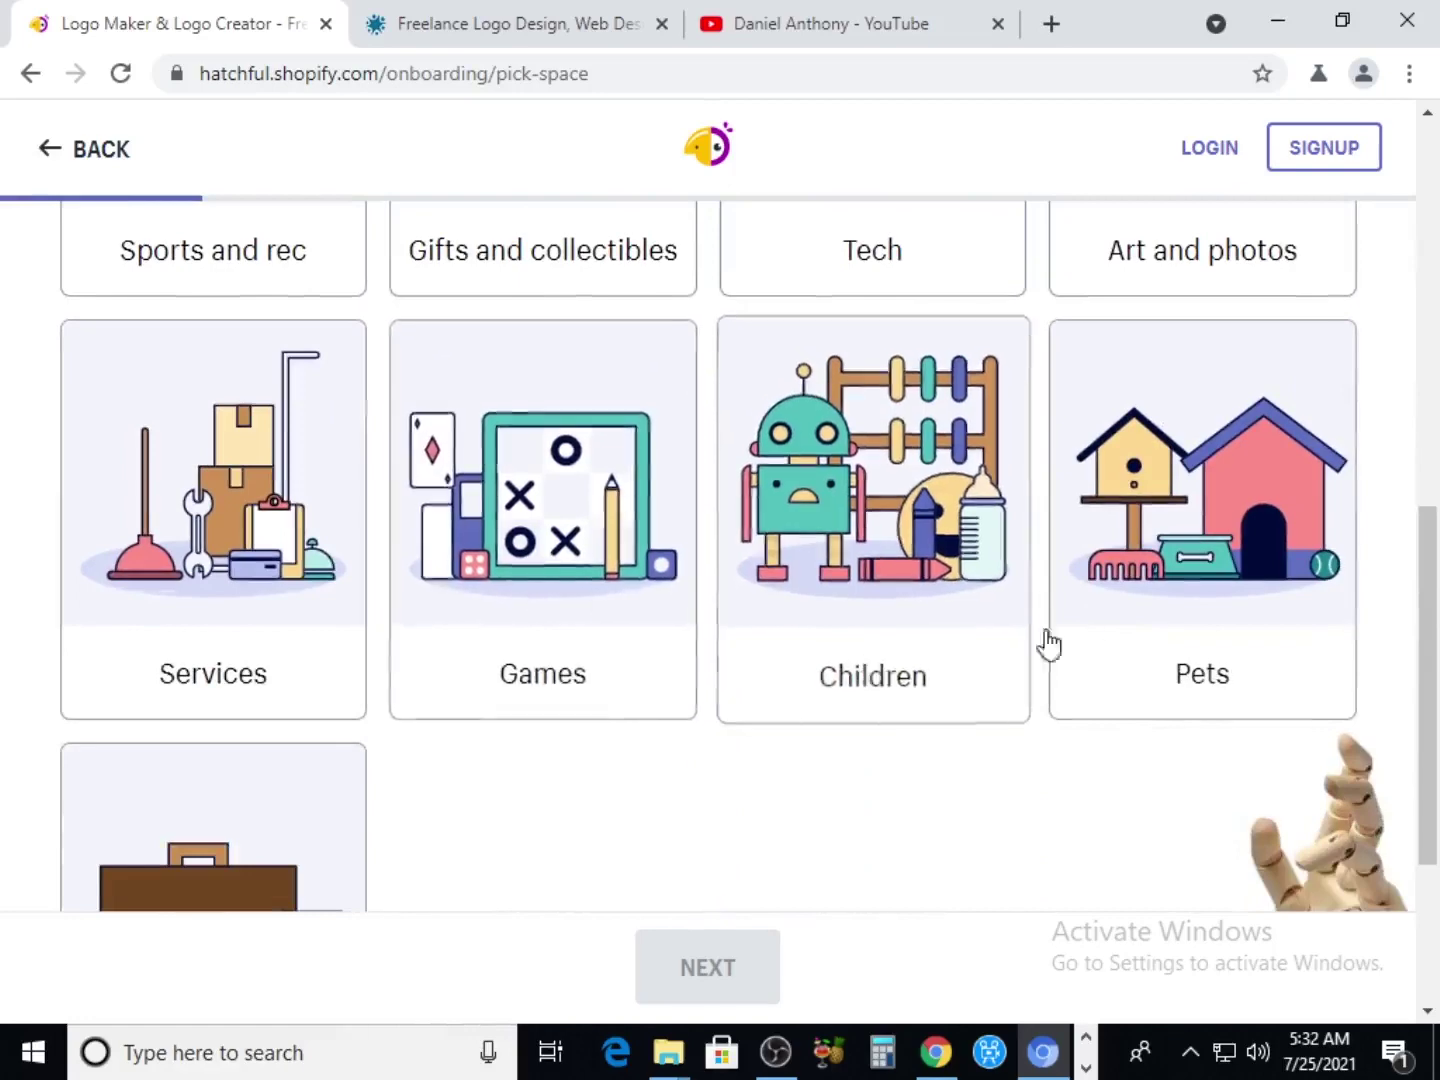
scroll(1049, 644, "down", 3)
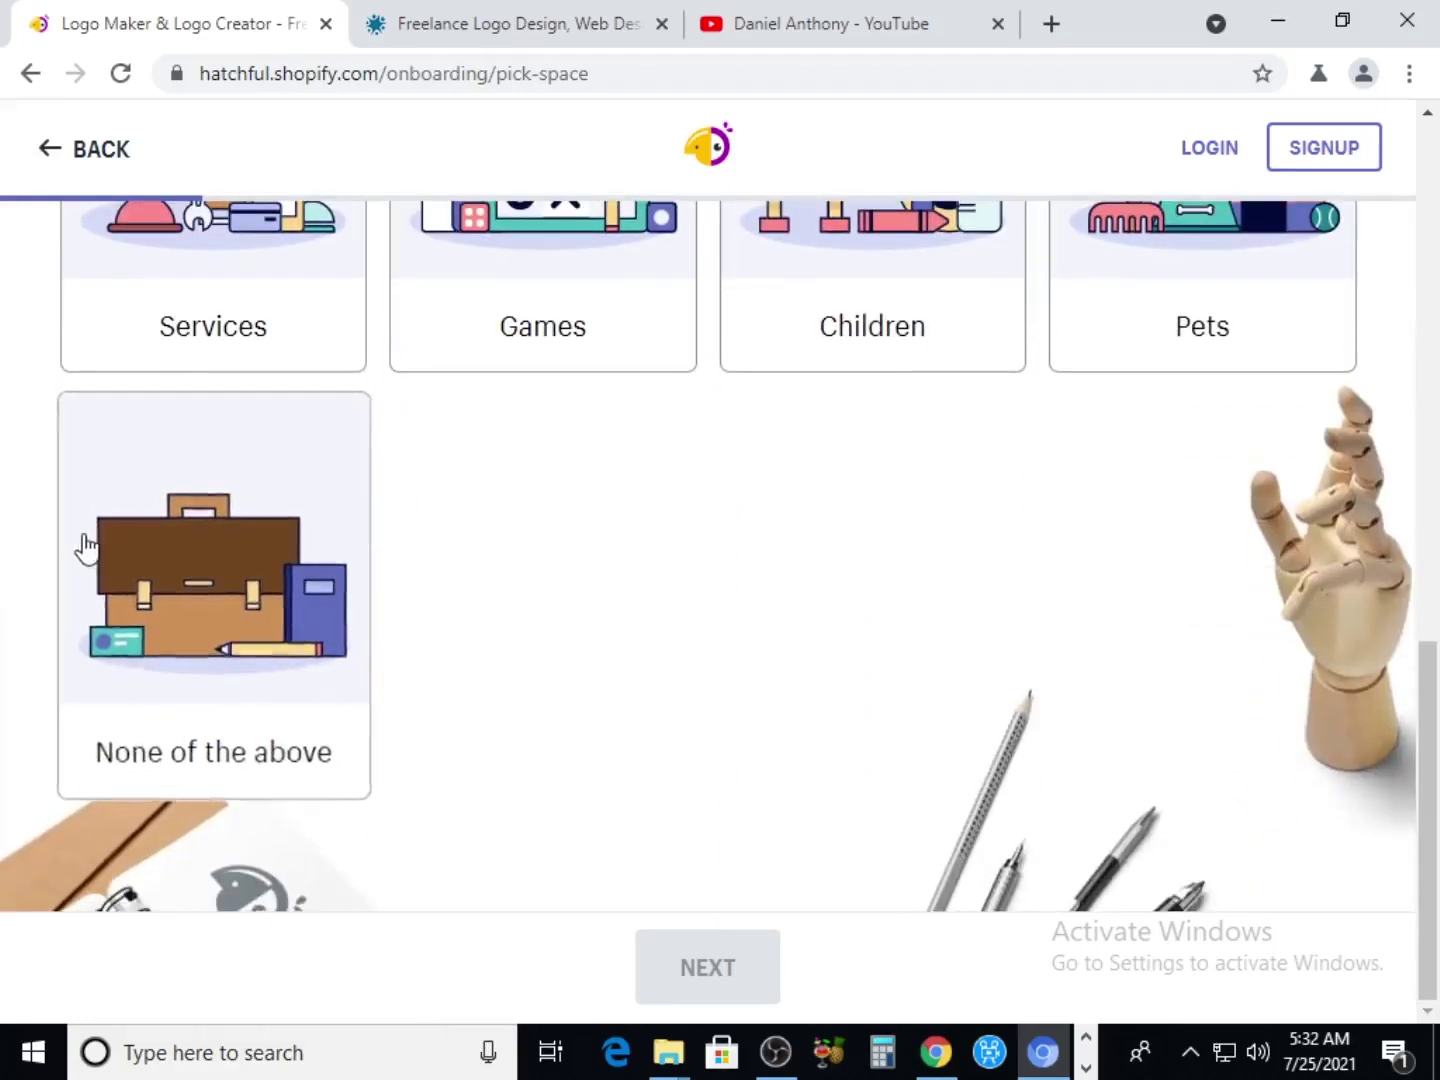
scroll(85, 548, "up", 4)
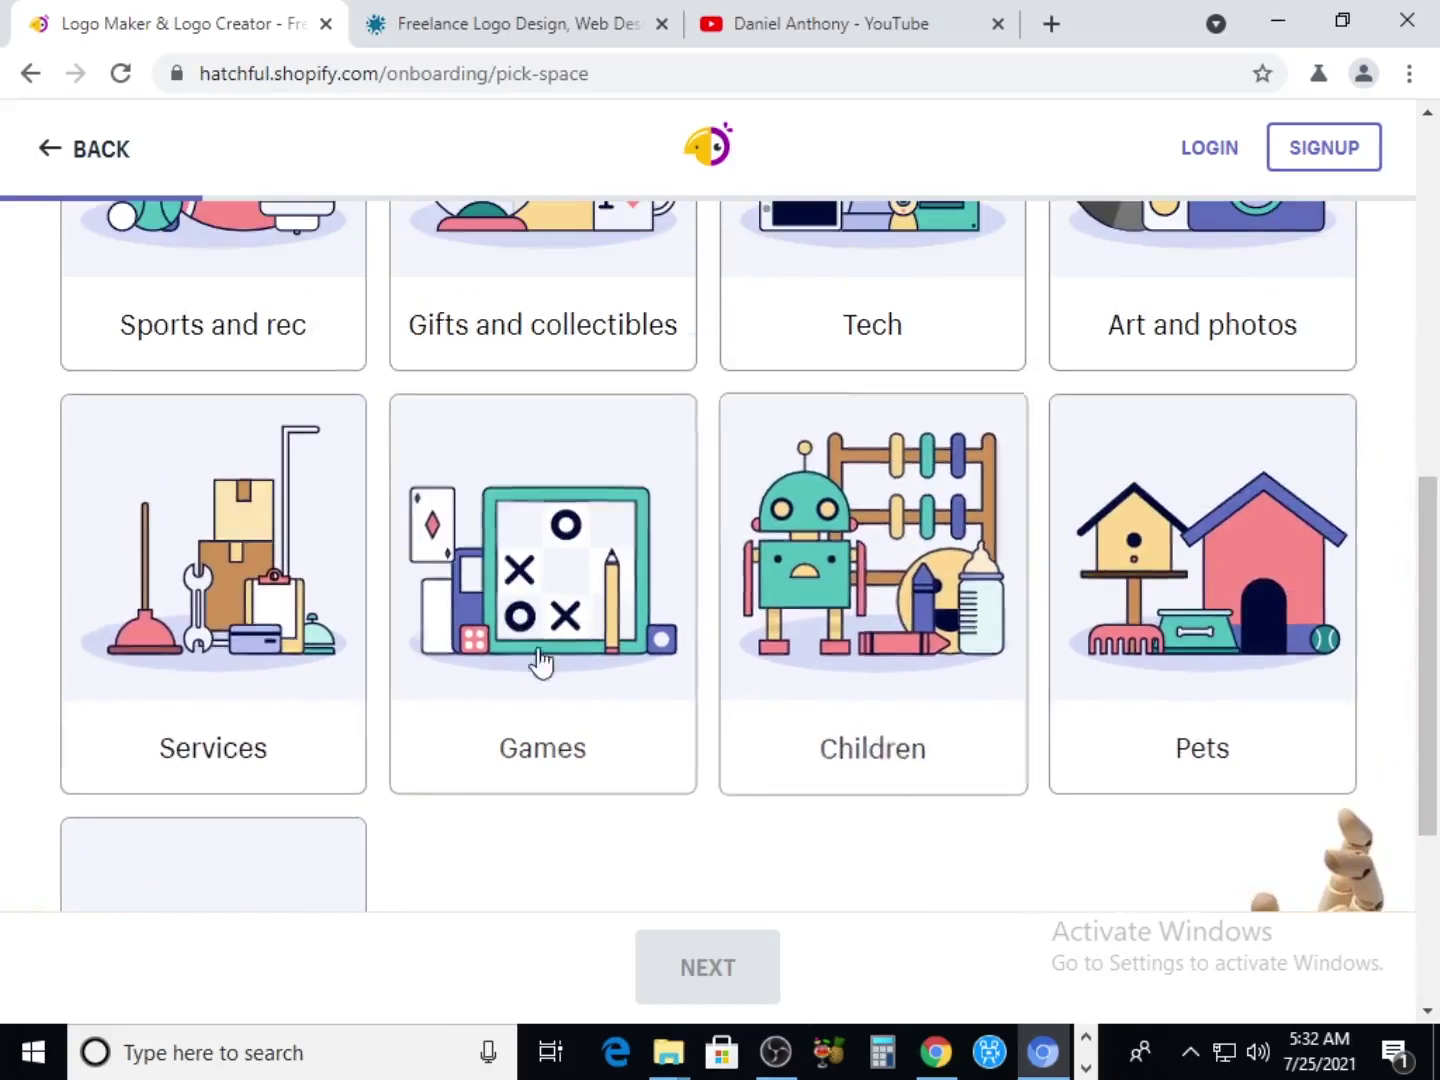
scroll(540, 660, "up", 4)
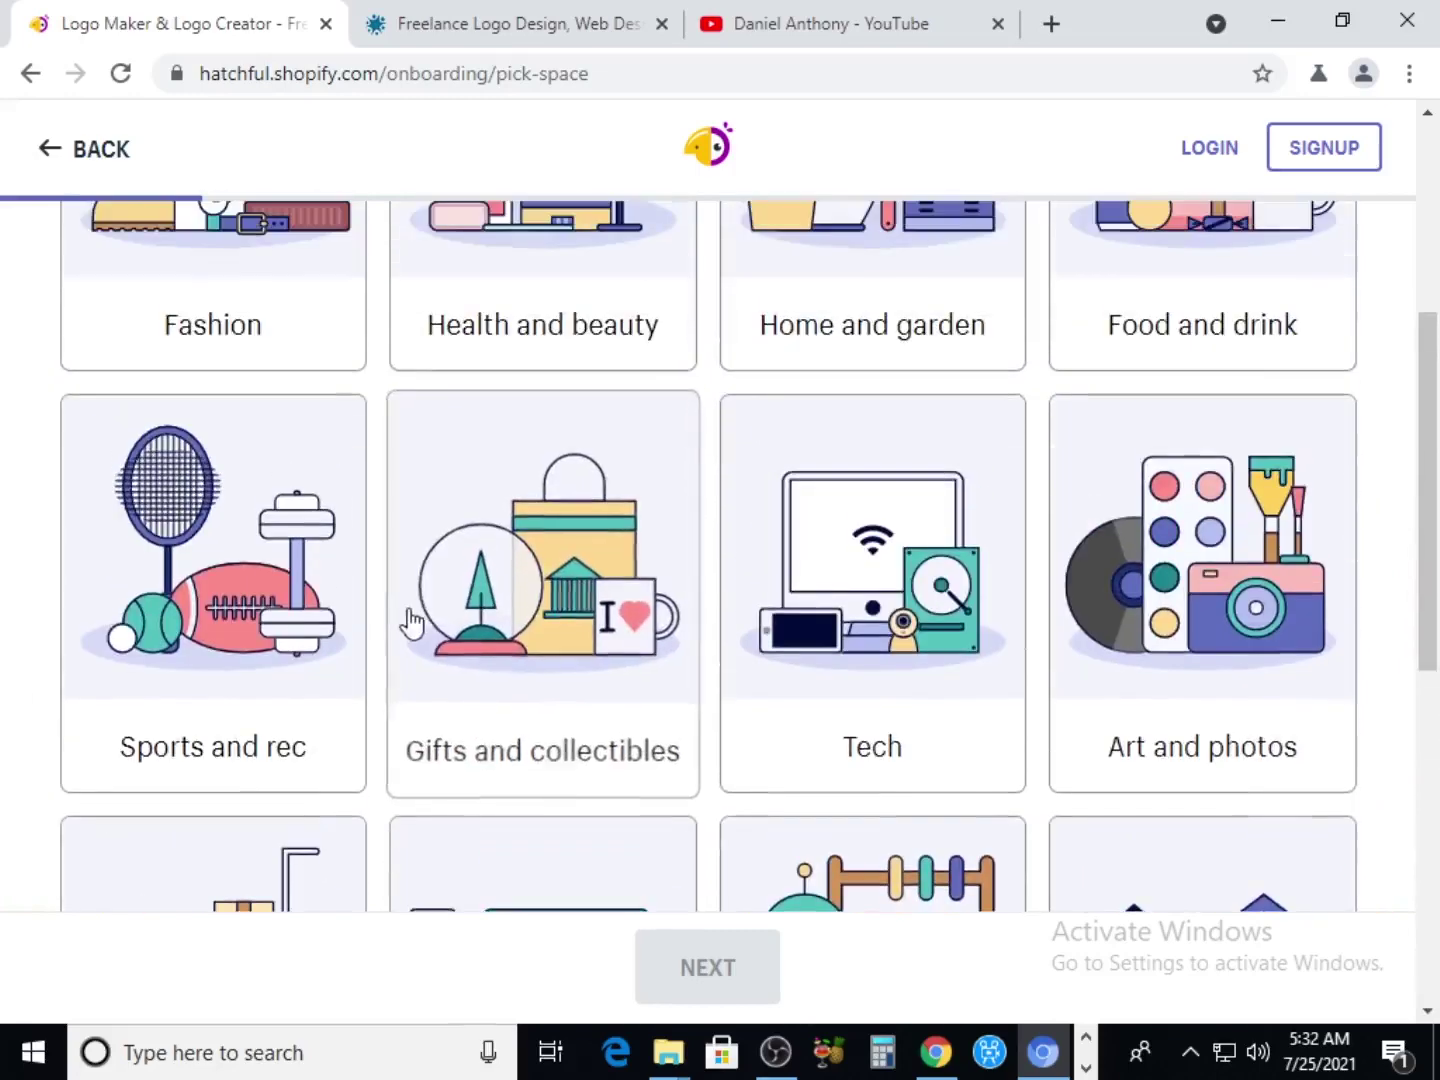
scroll(411, 623, "up", 1)
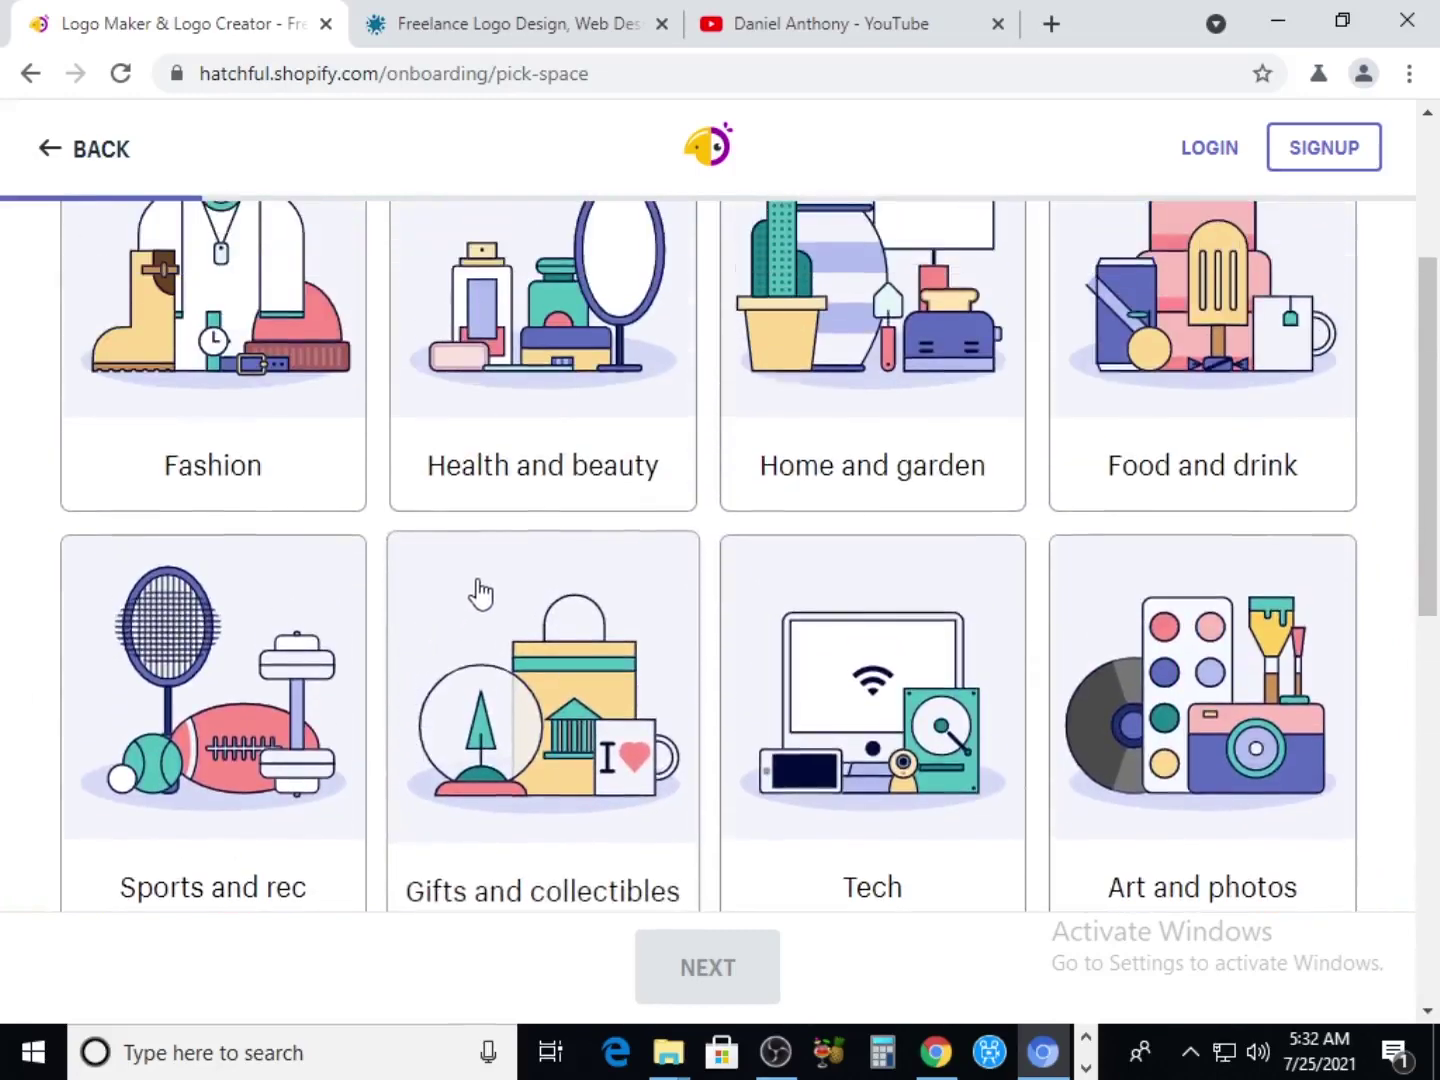
scroll(610, 670, "down", 1)
left_click(870, 572)
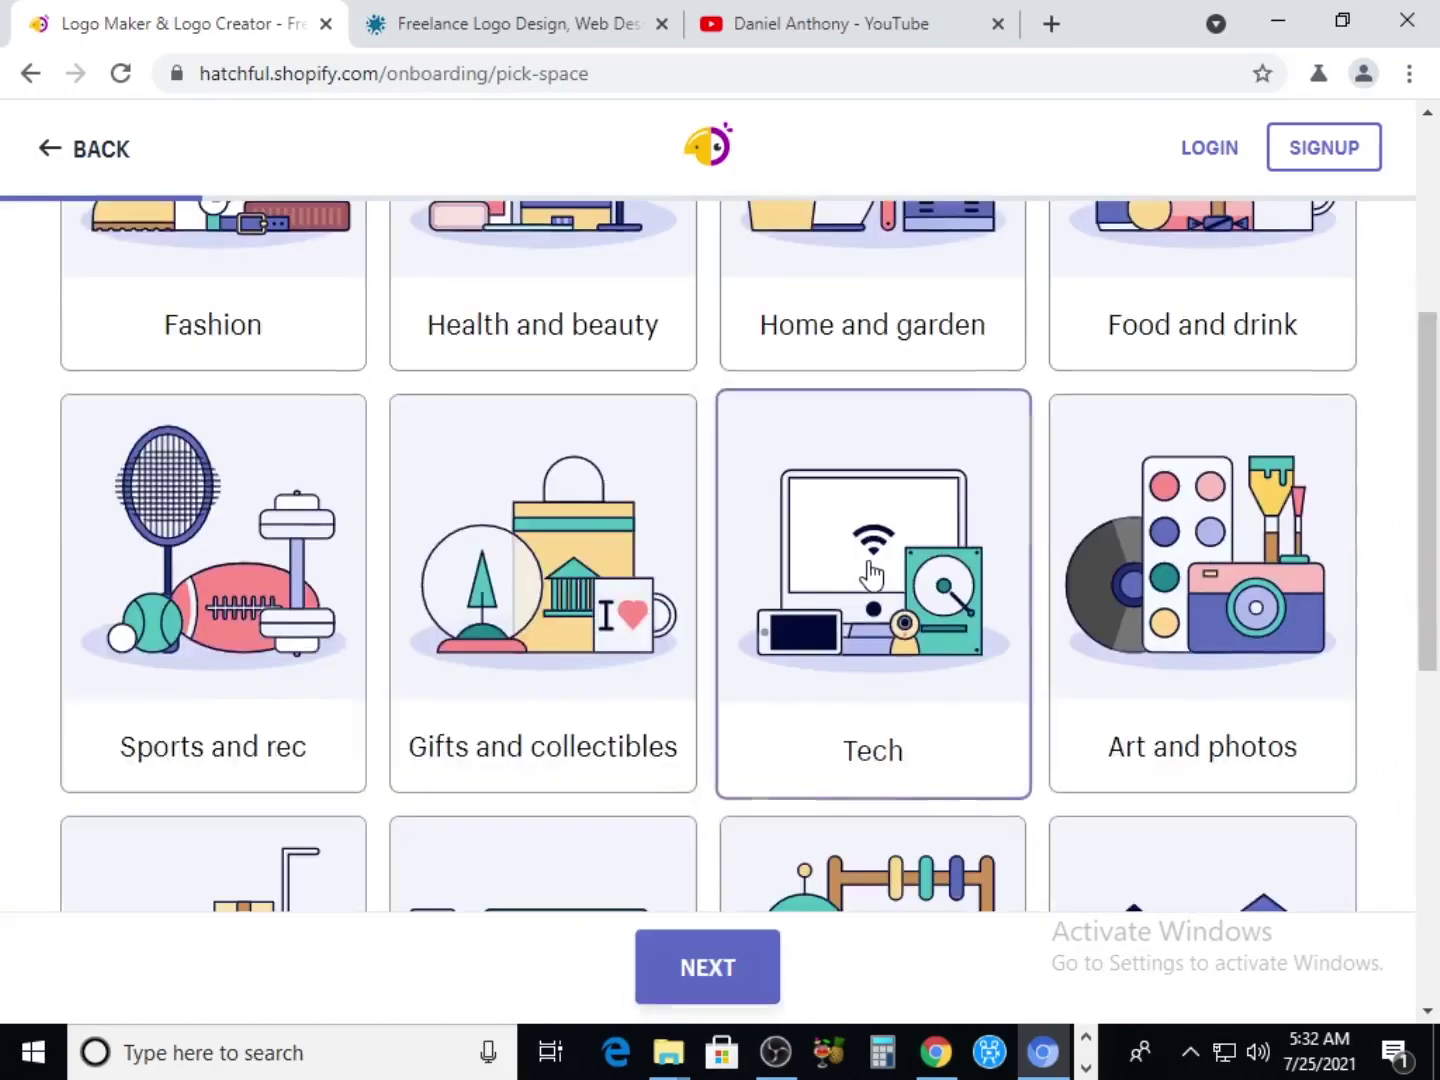
Pick the Creative visual style and advance to the business name step
left_click(737, 964)
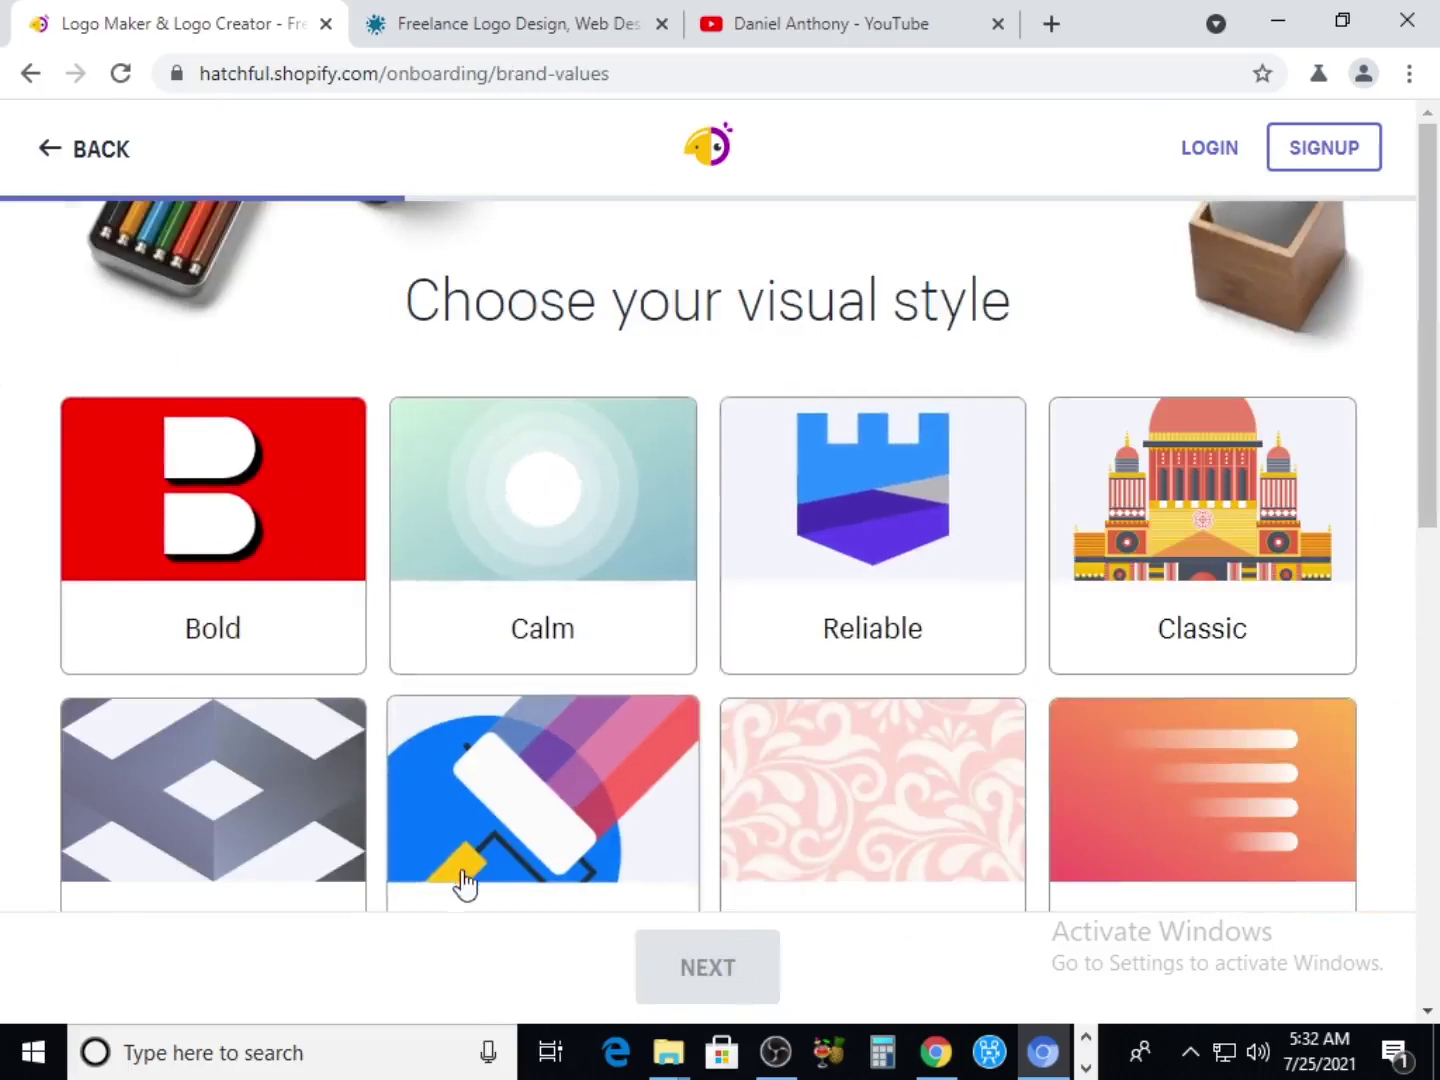
scroll(425, 860, "down", 3)
scroll(250, 655, "up", 3)
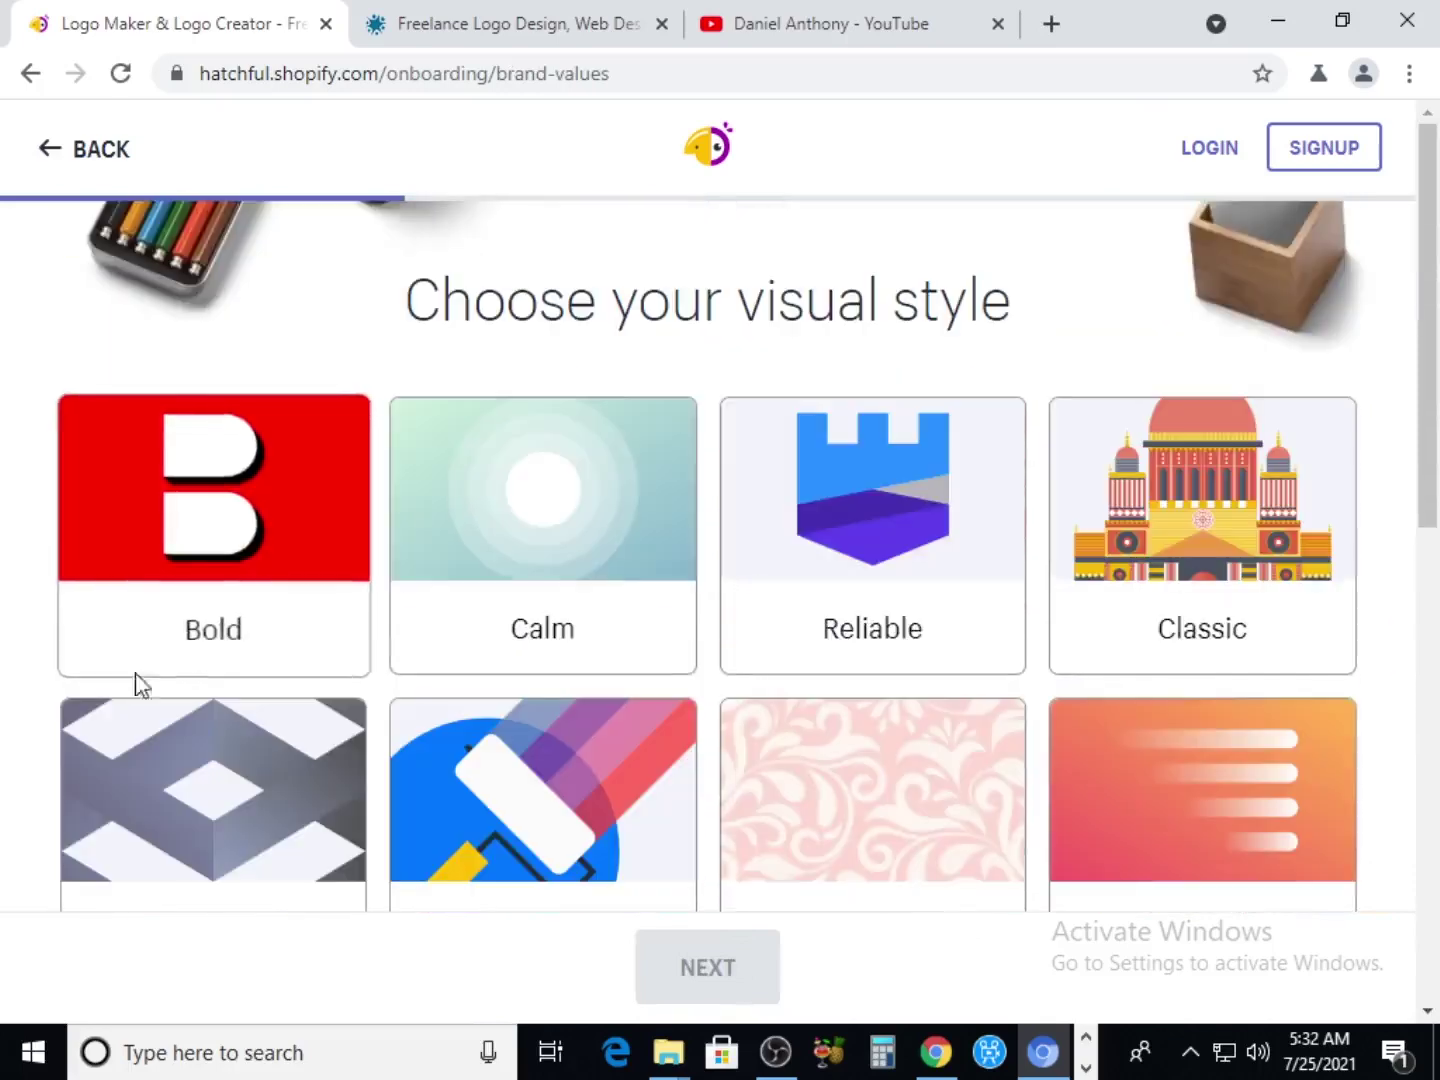
scroll(1230, 641, "down", 1)
scroll(1201, 614, "down", 1)
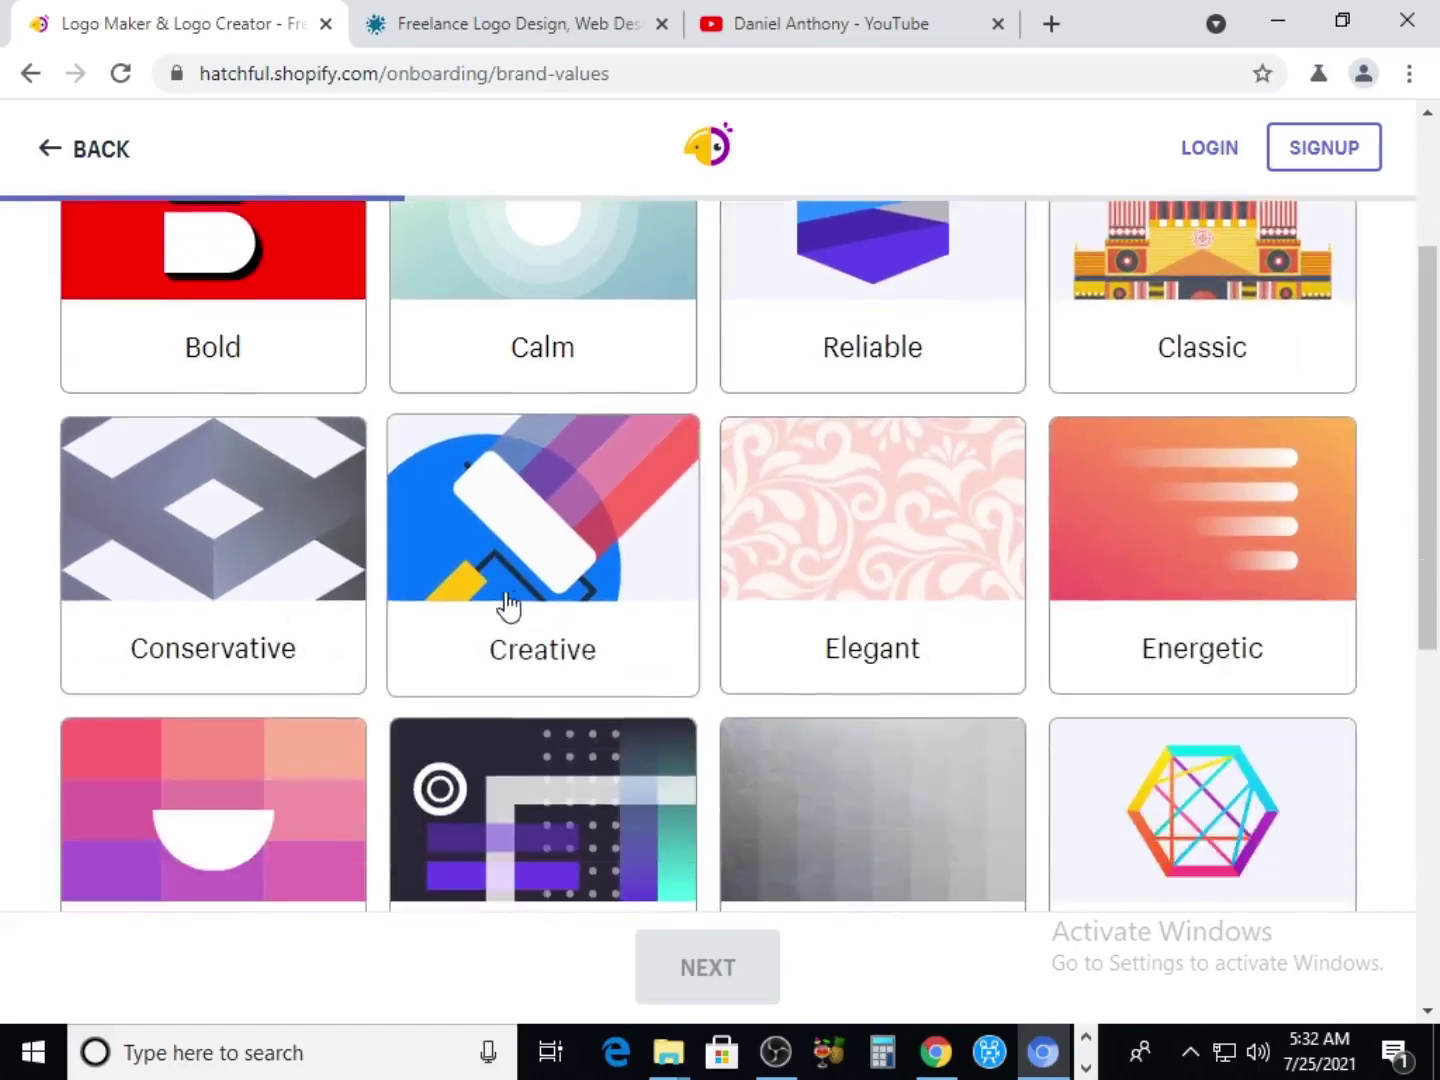
scroll(841, 550, "down", 2)
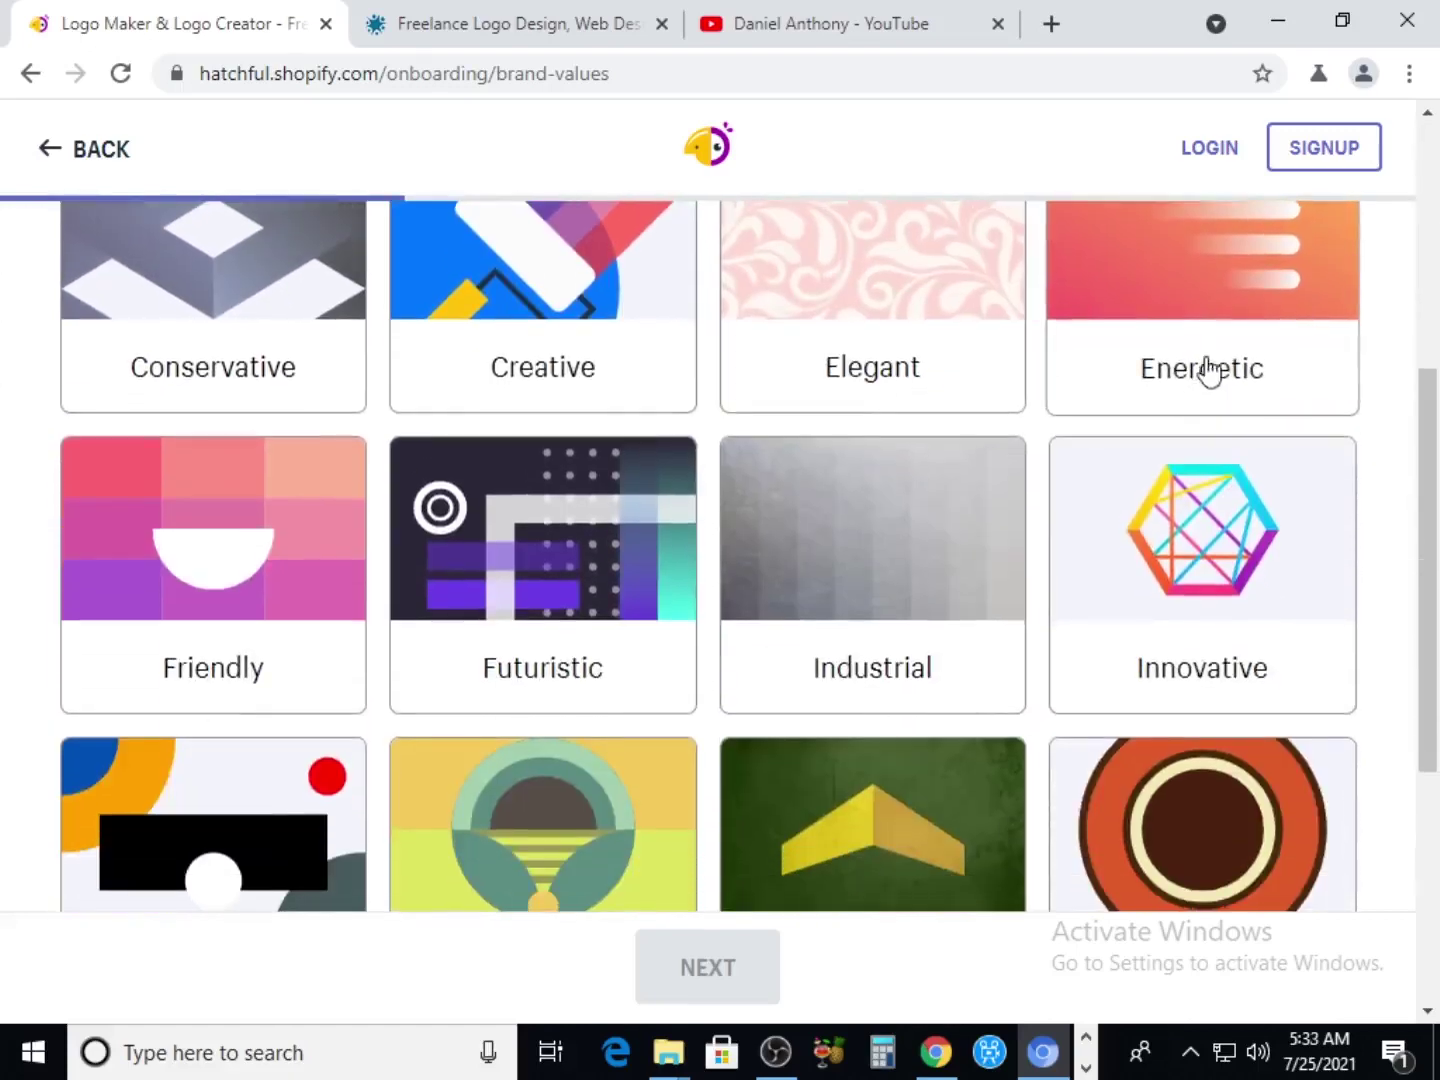
scroll(312, 659, "down", 3)
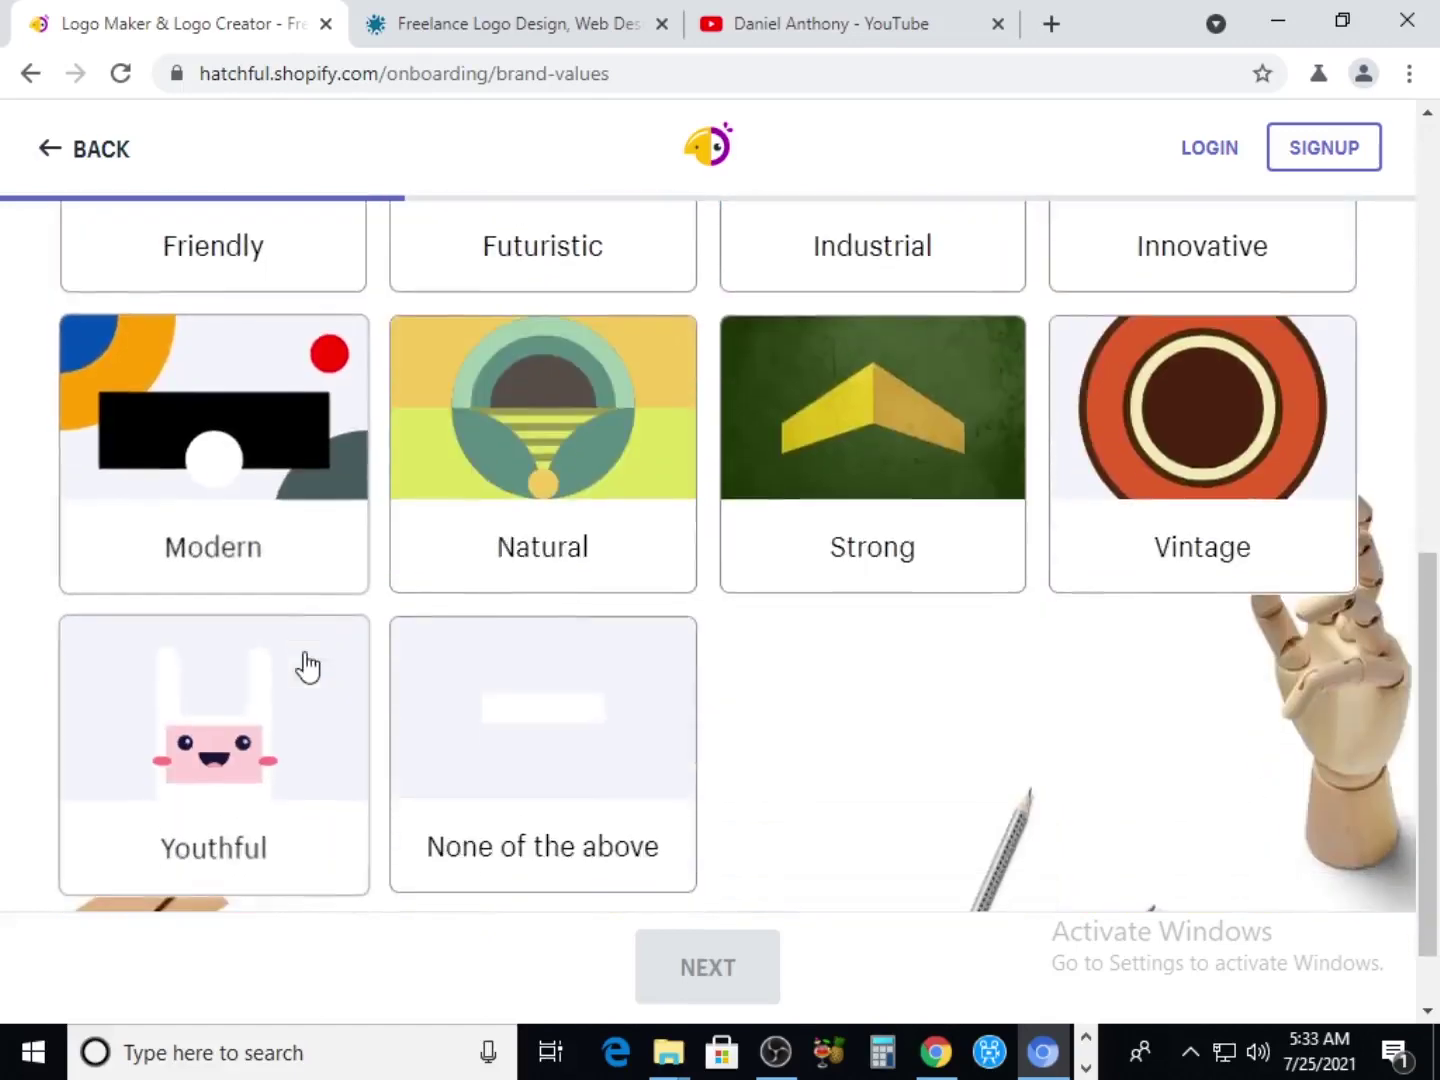
scroll(566, 635, "up", 6)
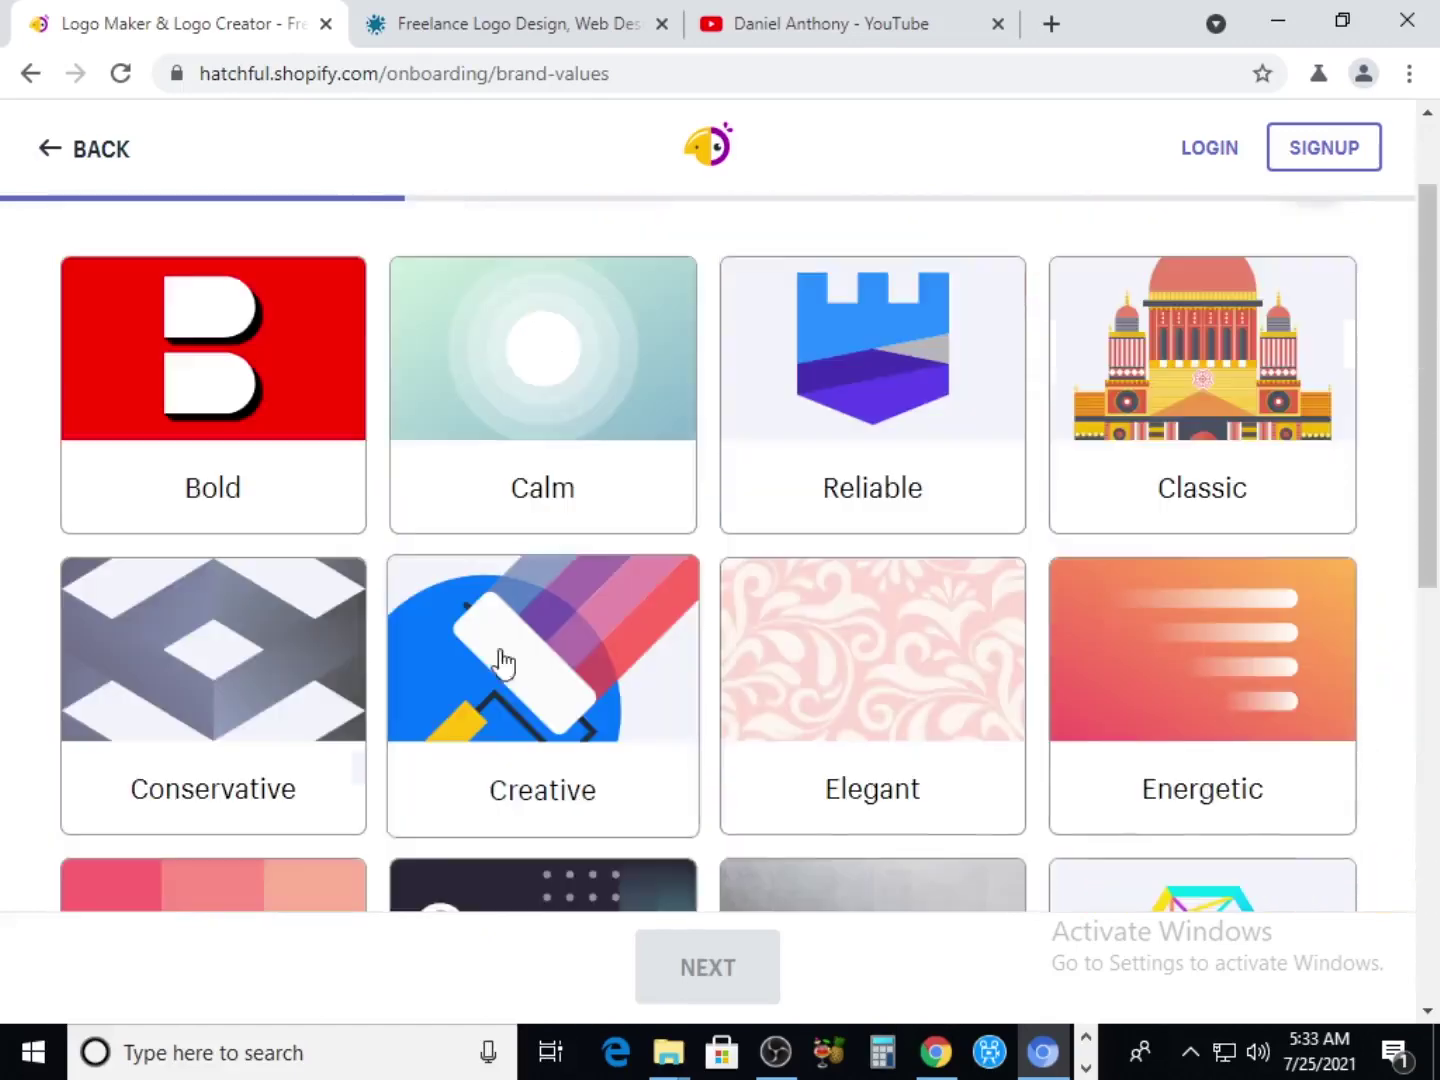
left_click(504, 662)
left_click(678, 985)
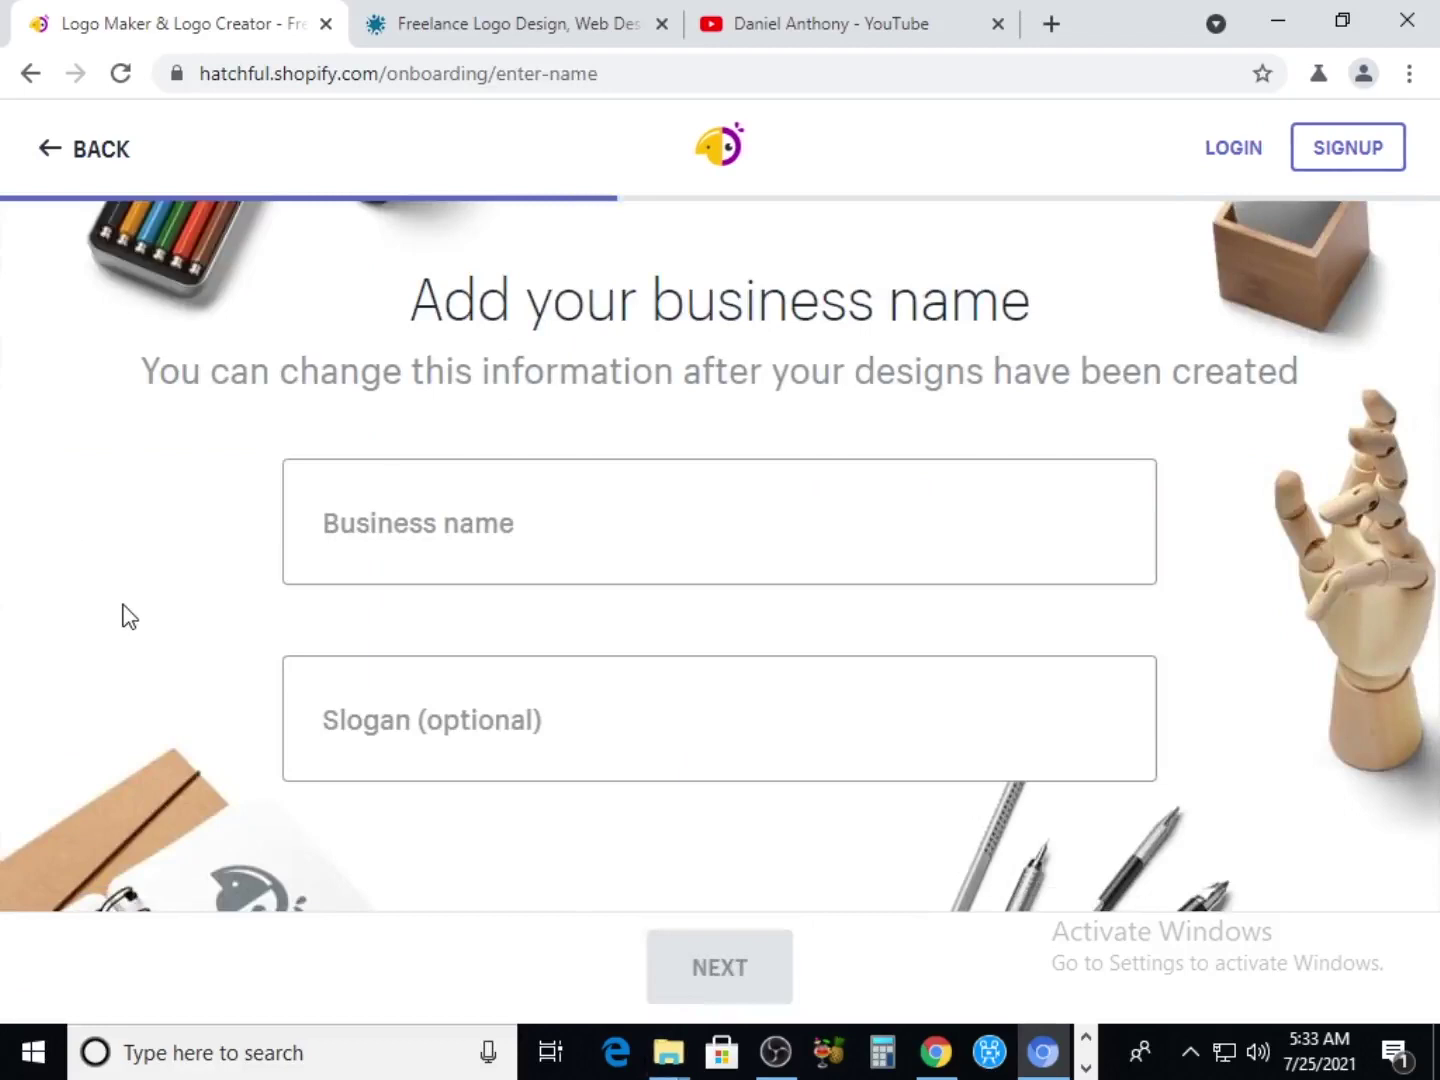
Enter the business name and the slogan 'where you learn how to make free money online'
left_click(502, 538)
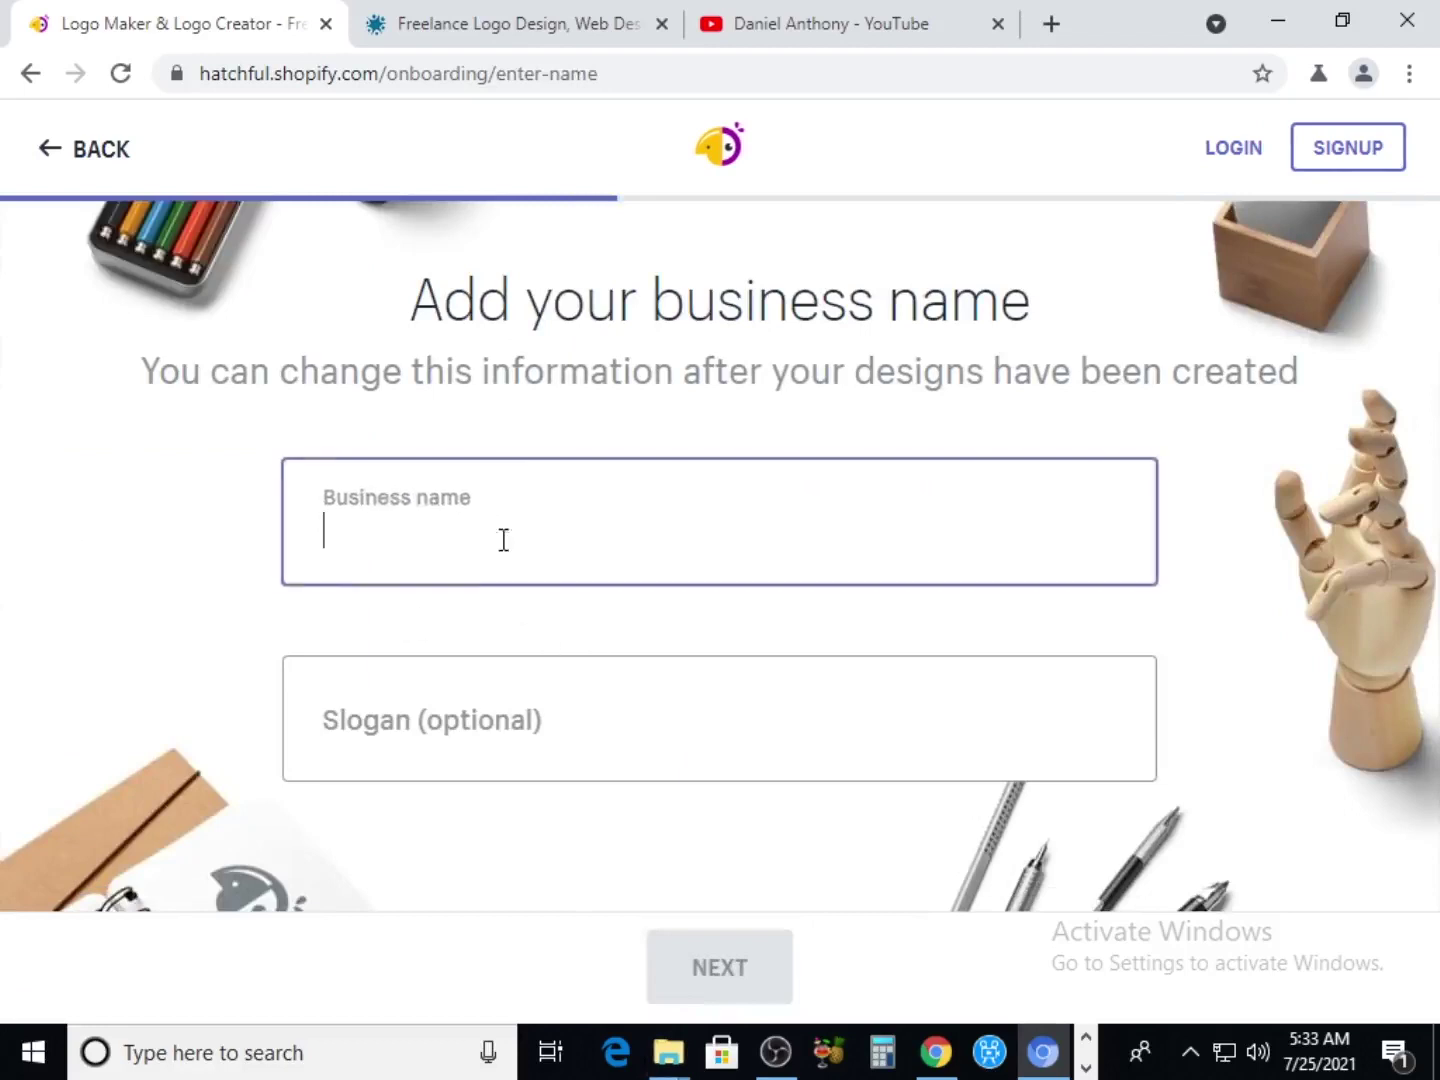
type("Daniel")
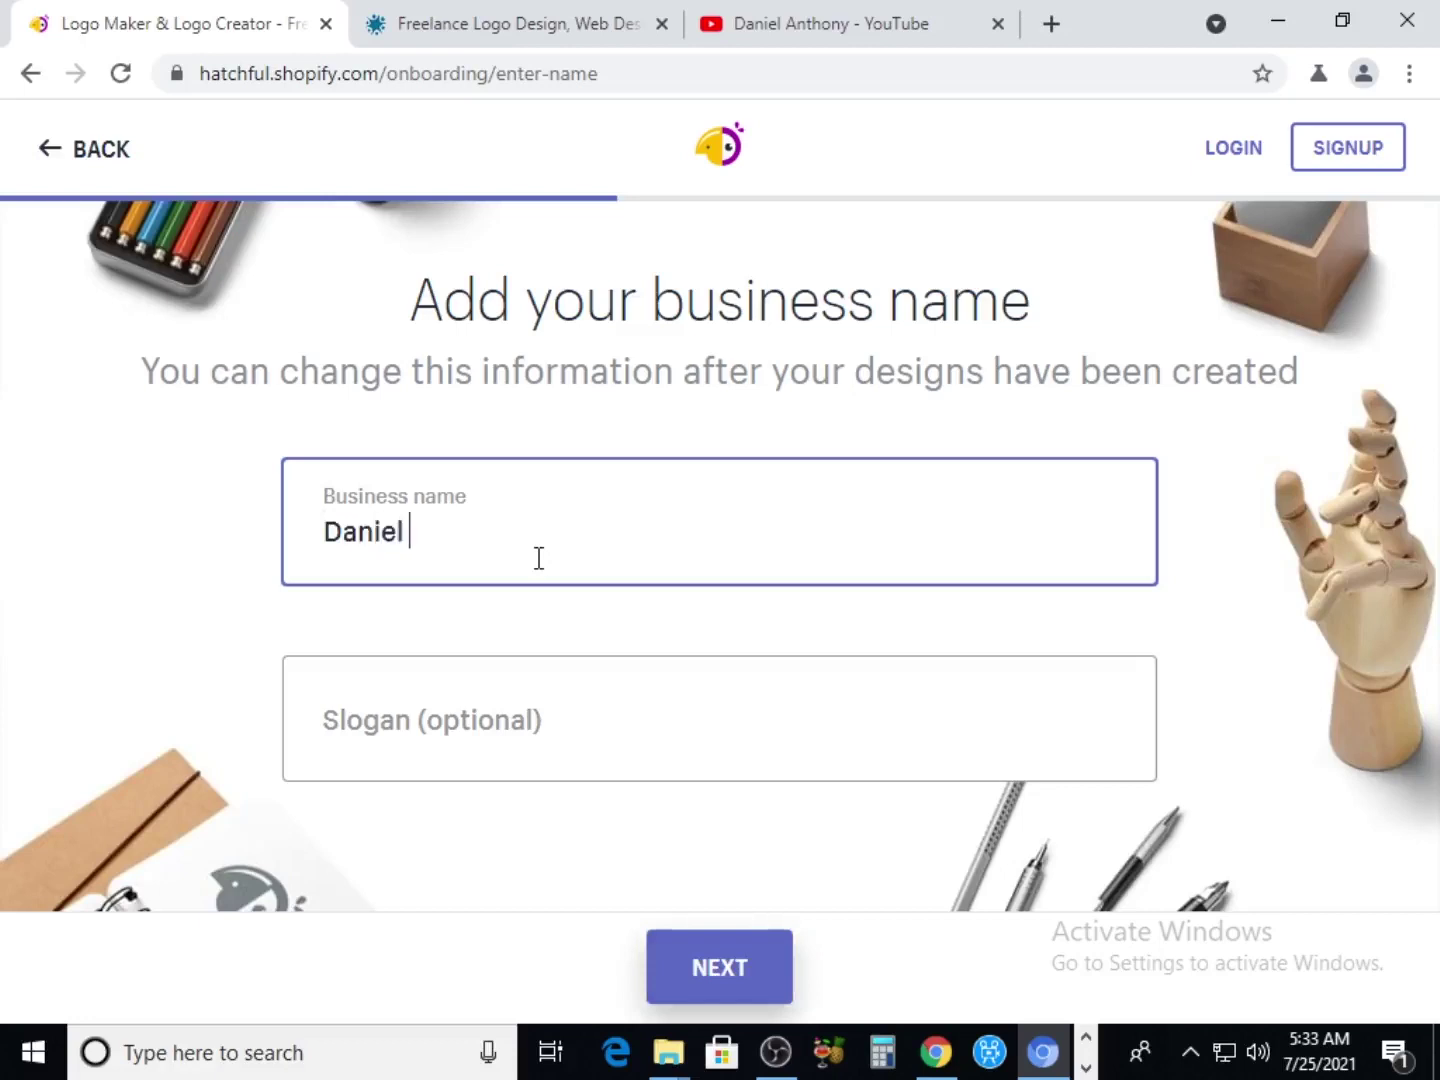
type(" Anthony")
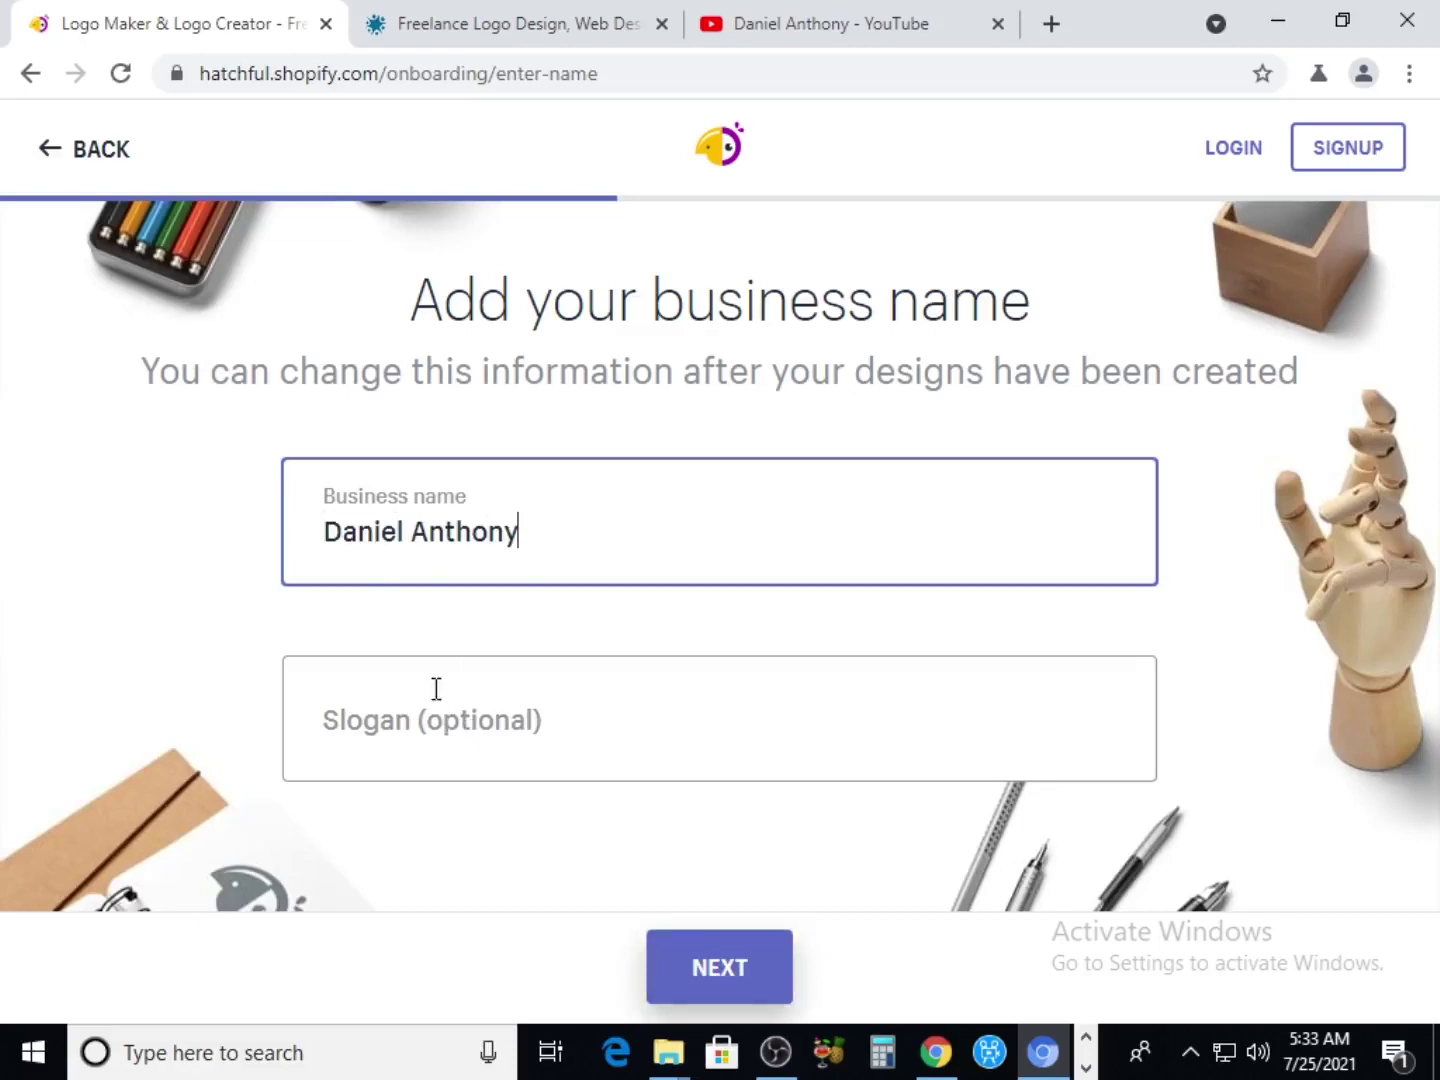
left_click(524, 730)
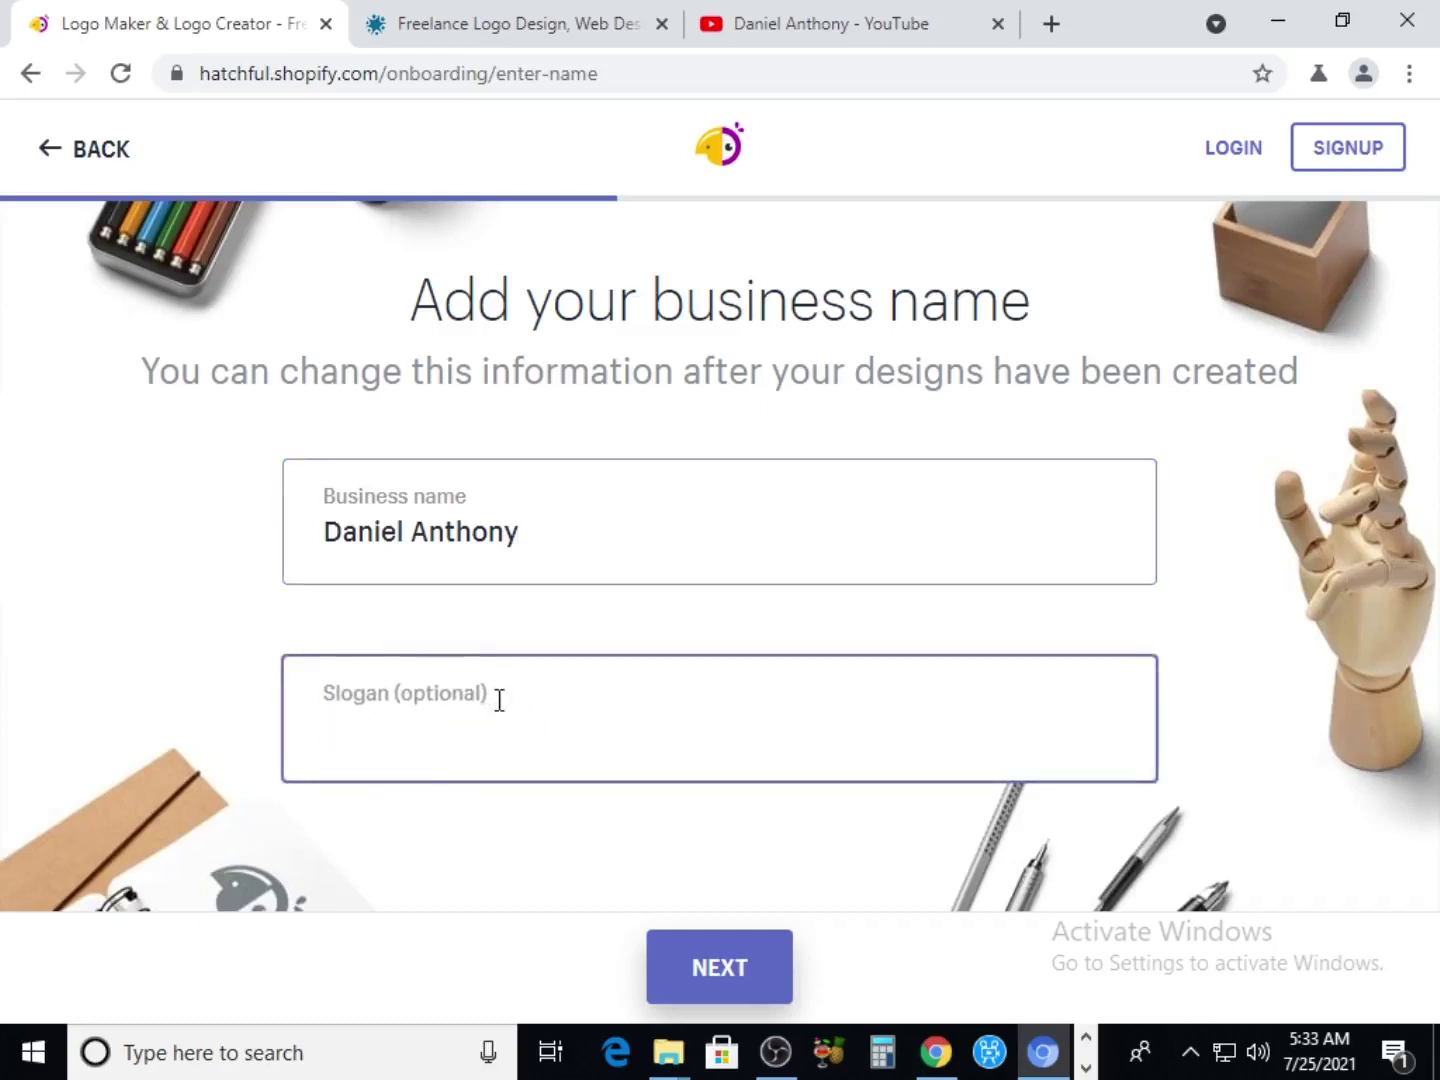
type("where I")
key("BackSpace")
type("you ")
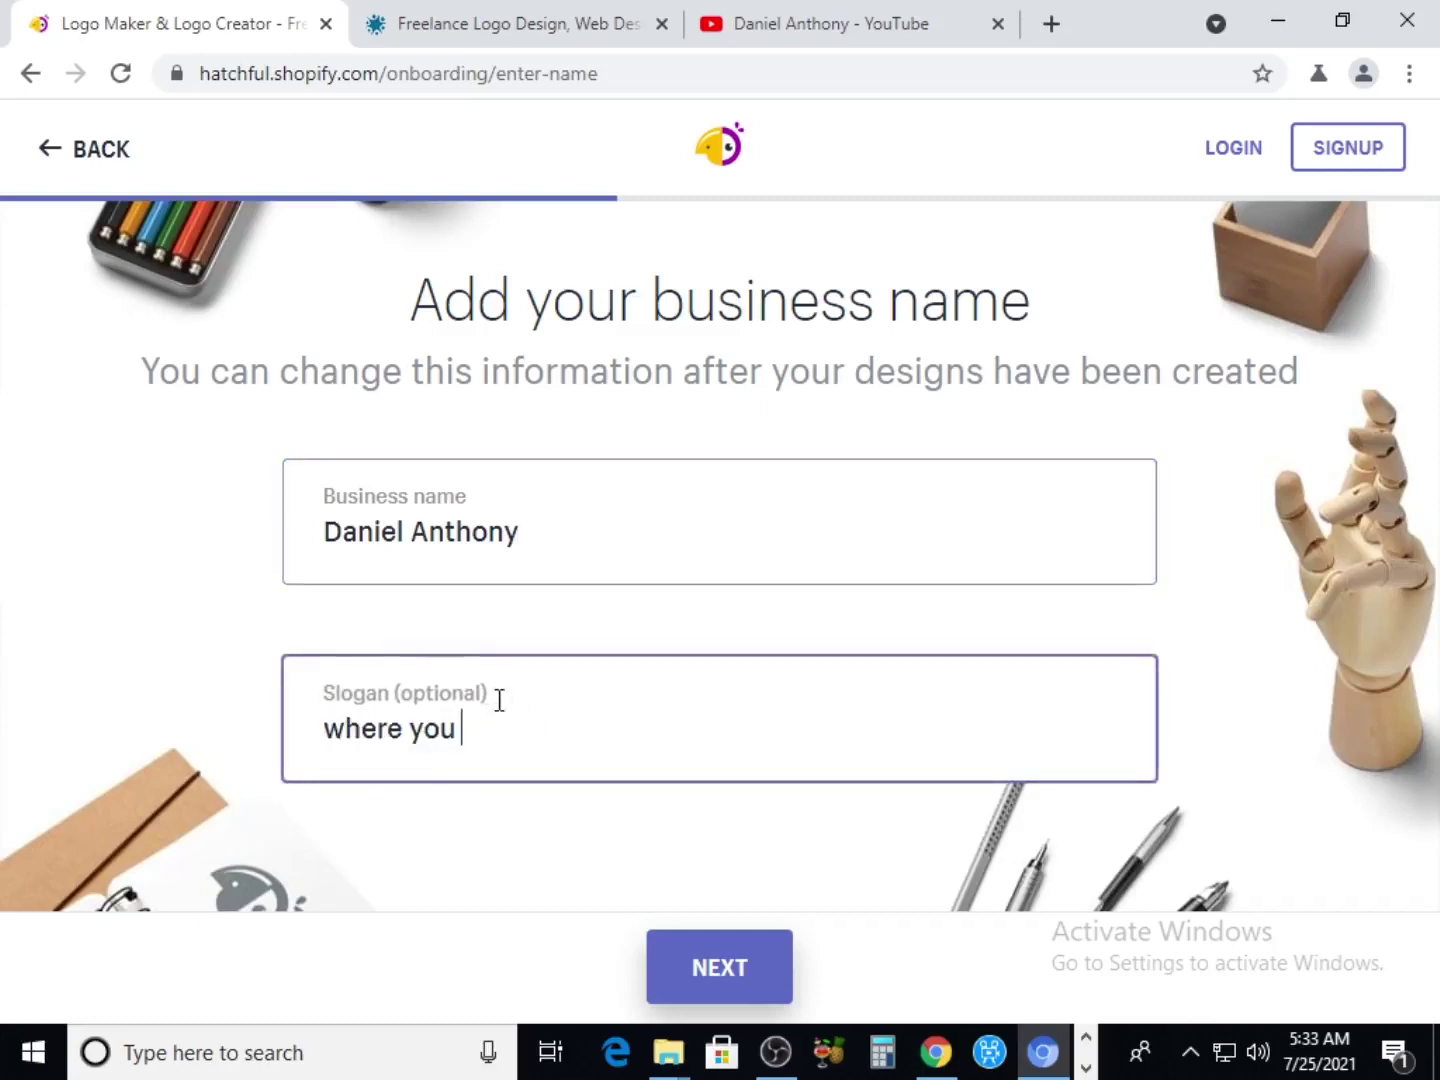
type("learn how to ")
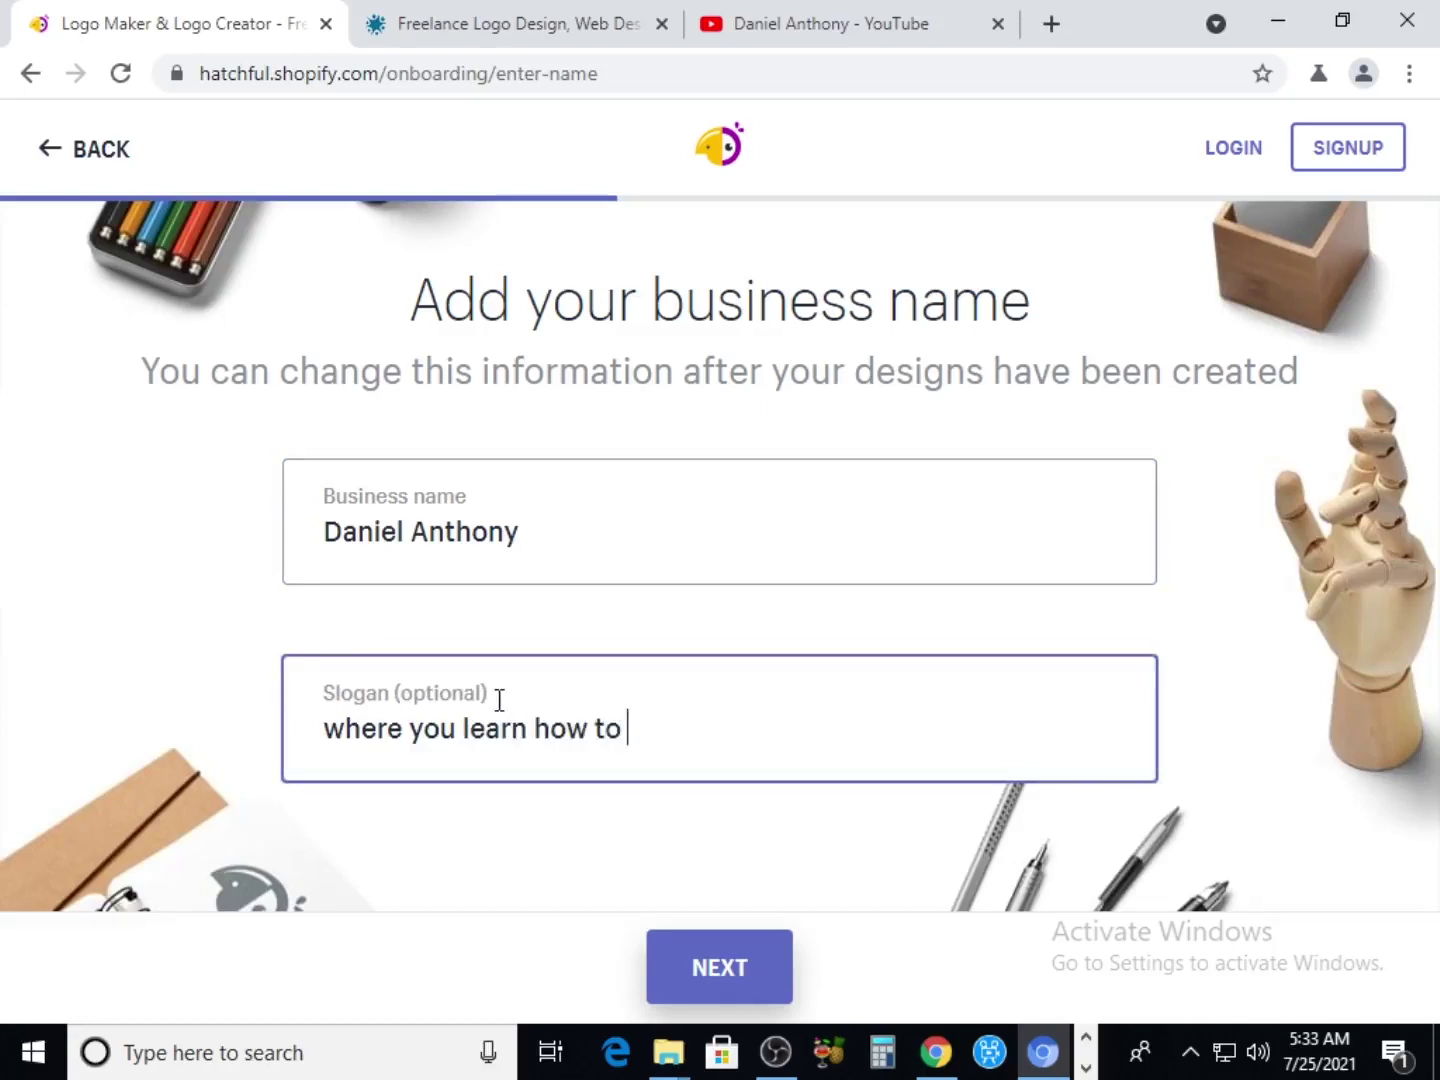
type("make fre")
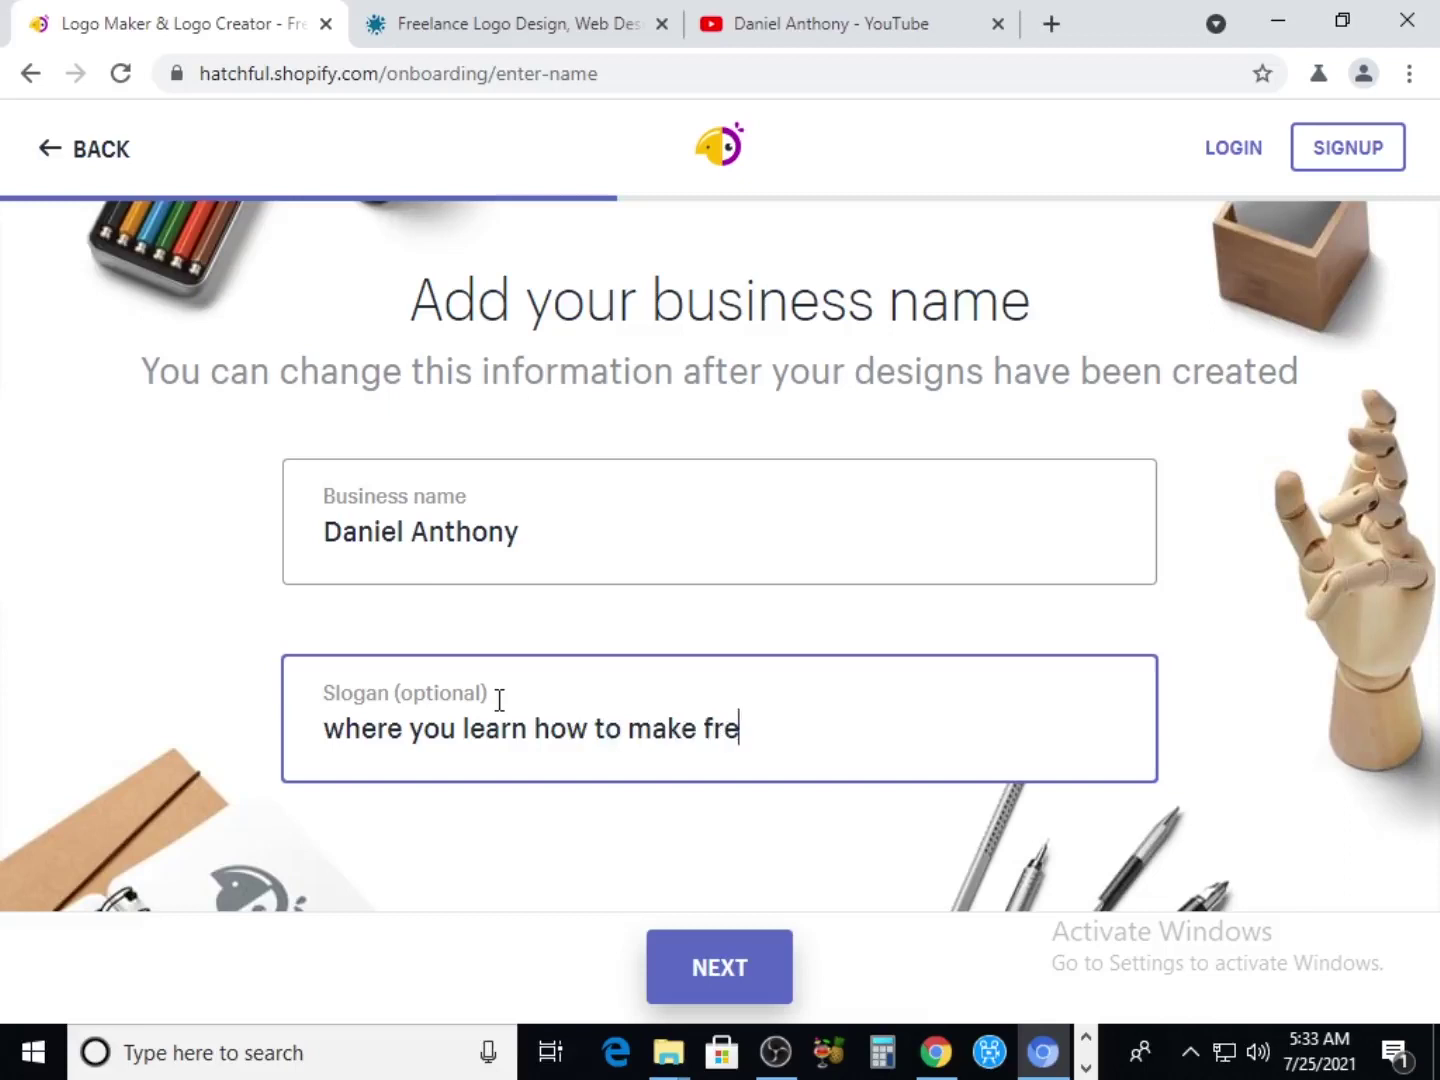
type("e money")
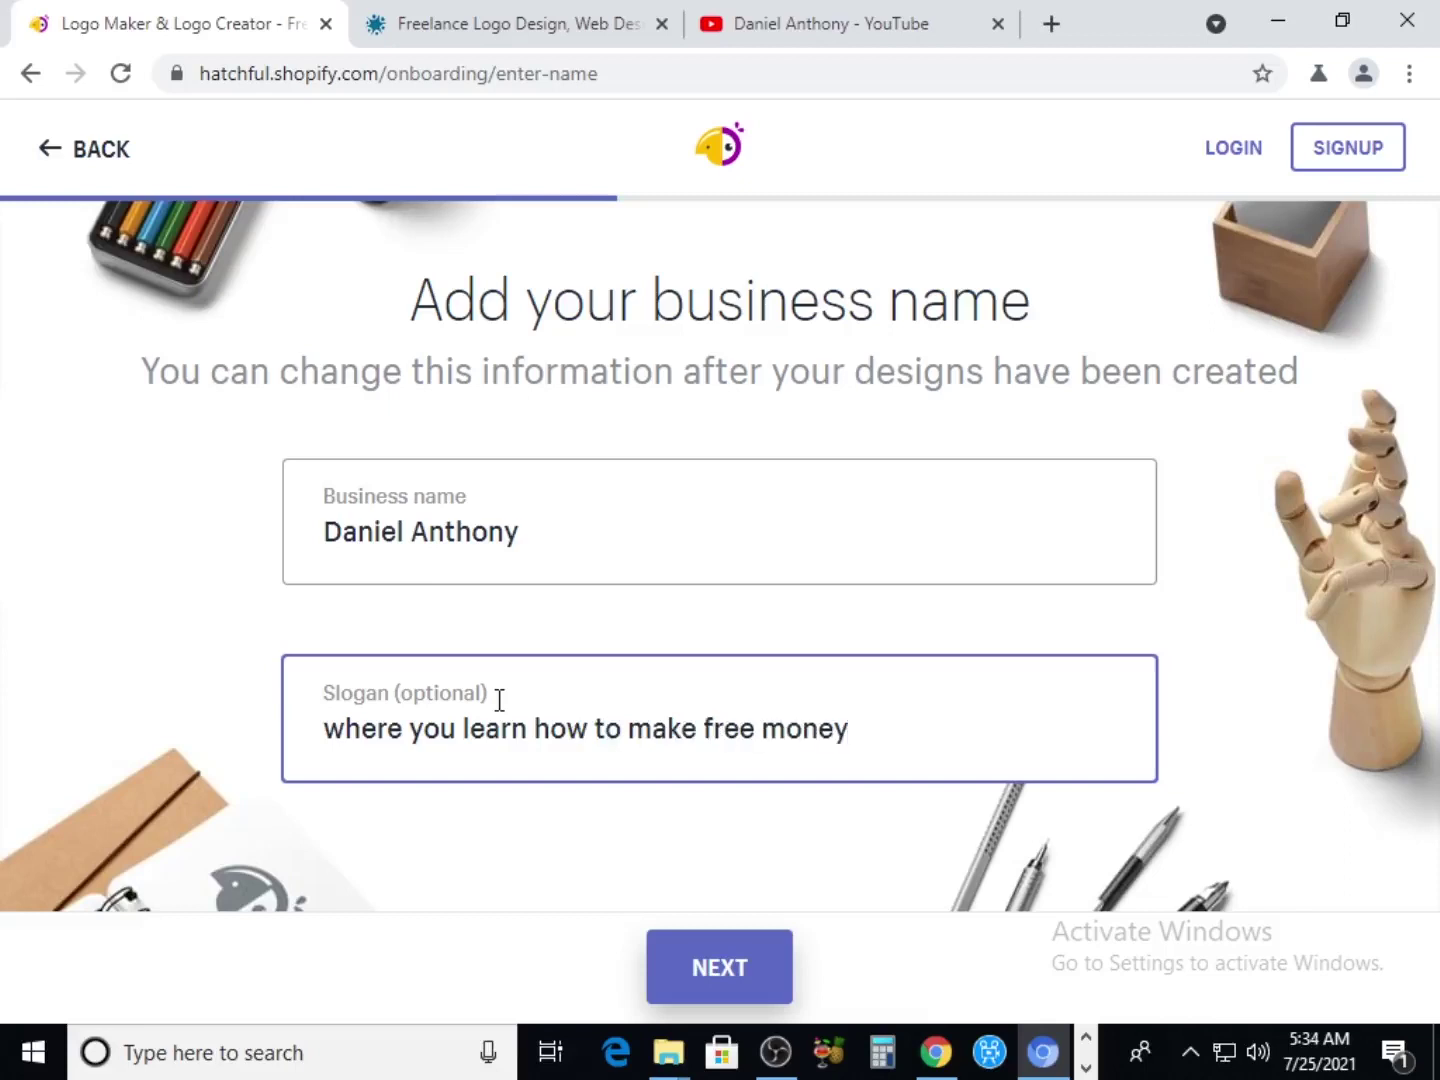
type(" online")
Choose Social media as the logo usage and continue to the generated logos
left_click(707, 976)
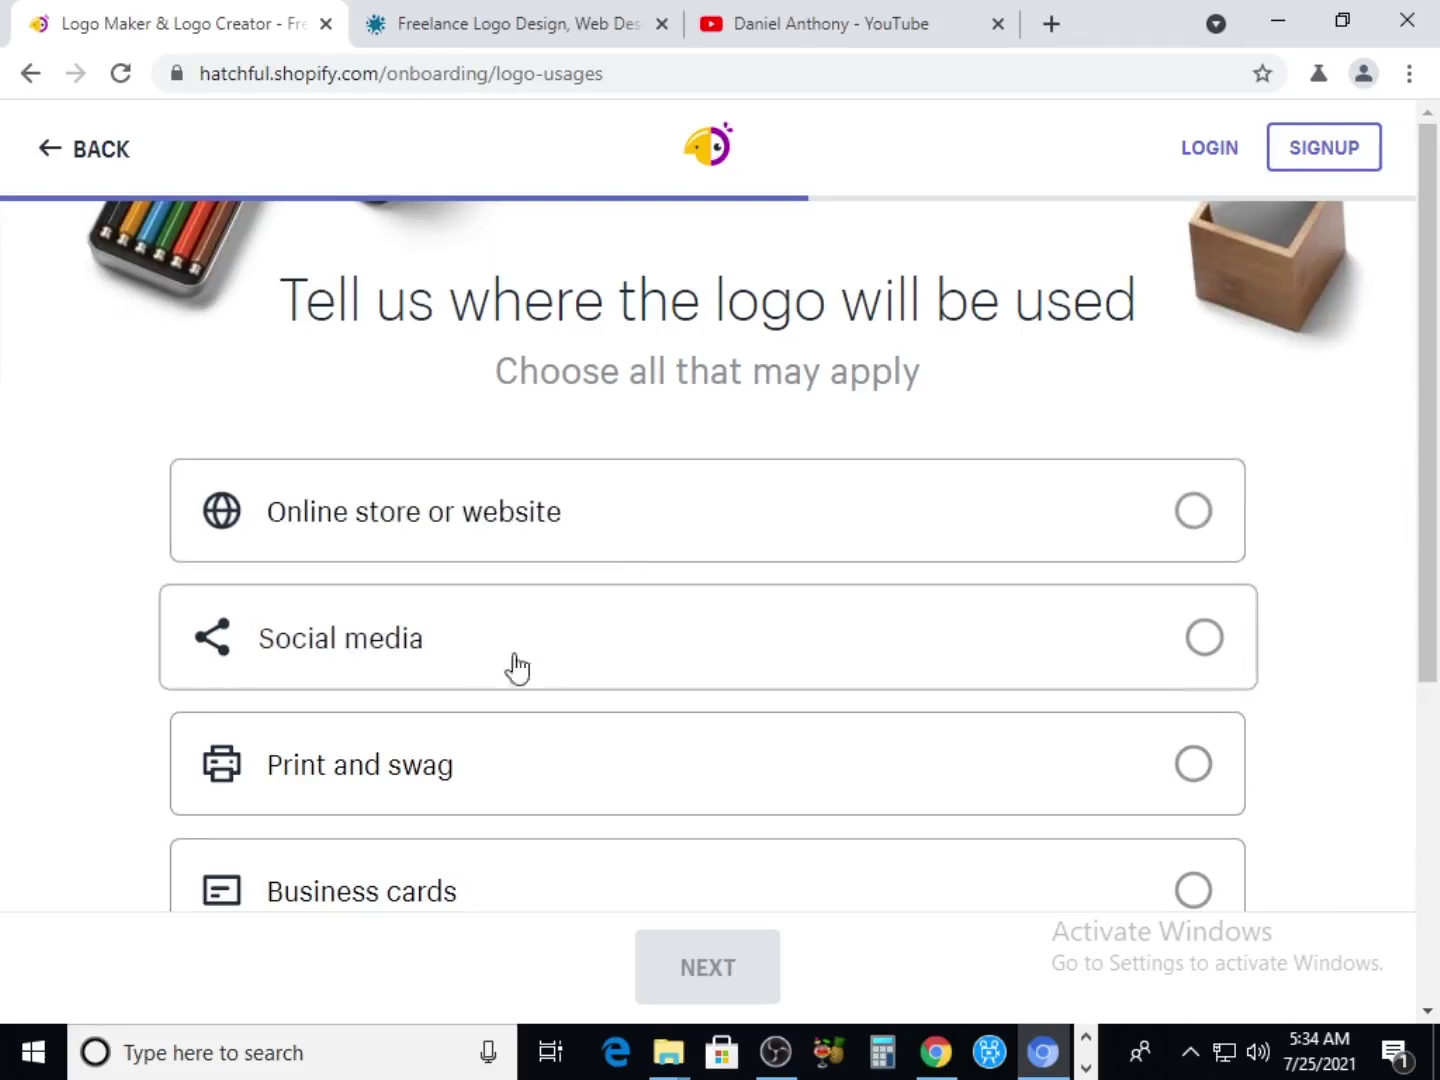
scroll(490, 830, "down", 3)
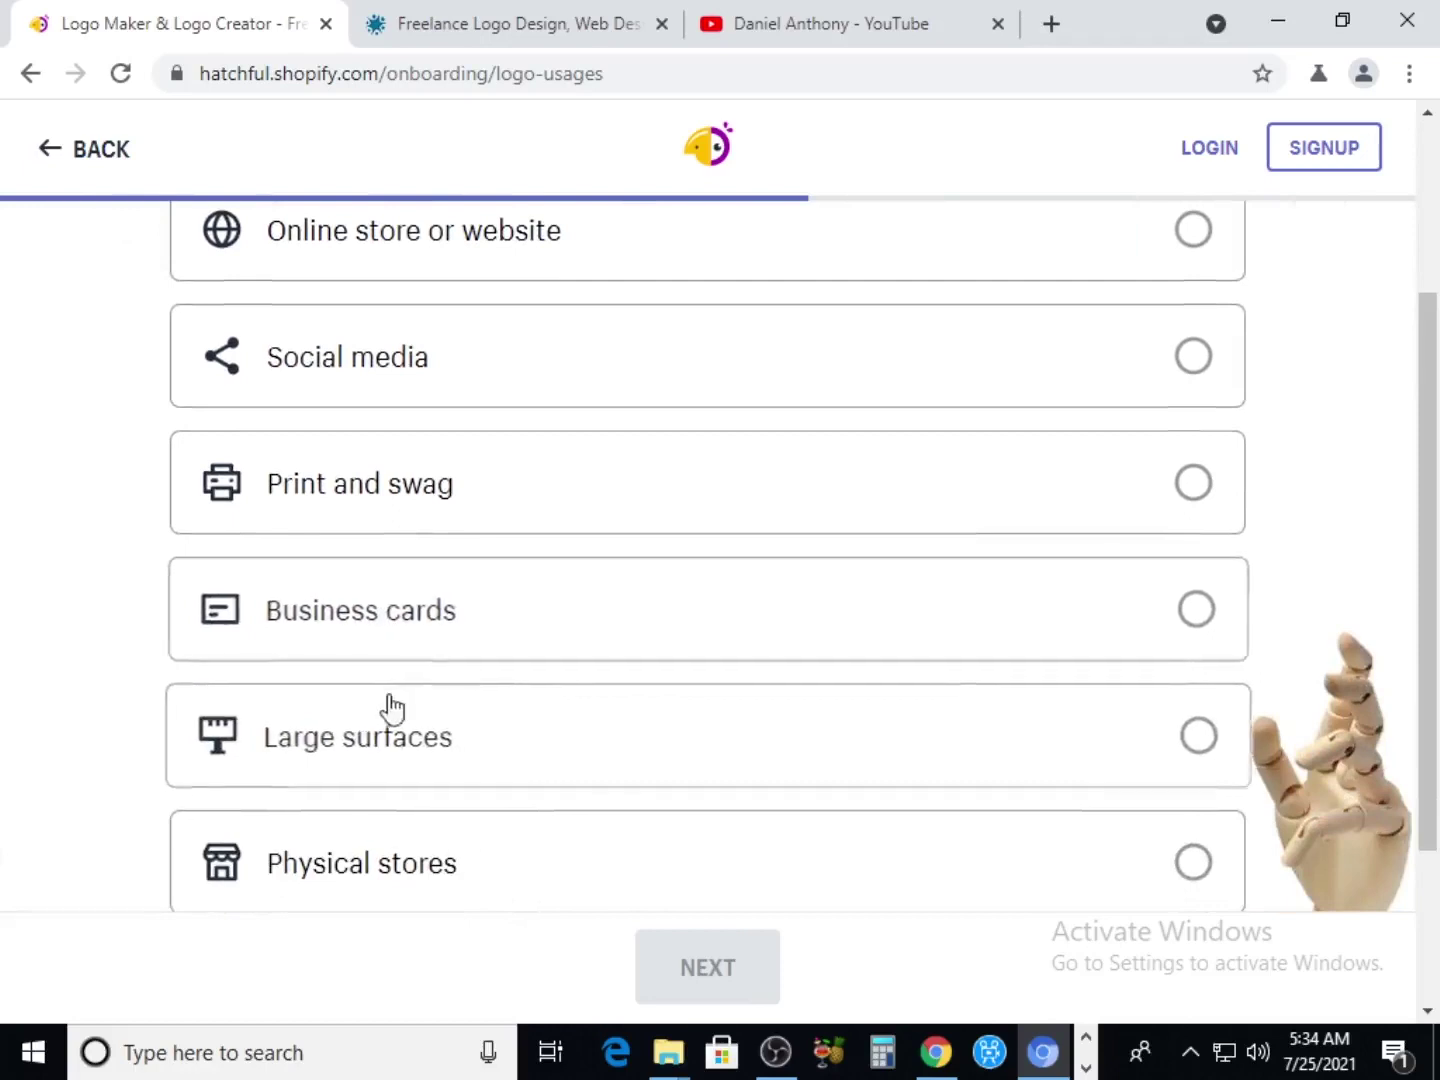
scroll(389, 707, "down", 2)
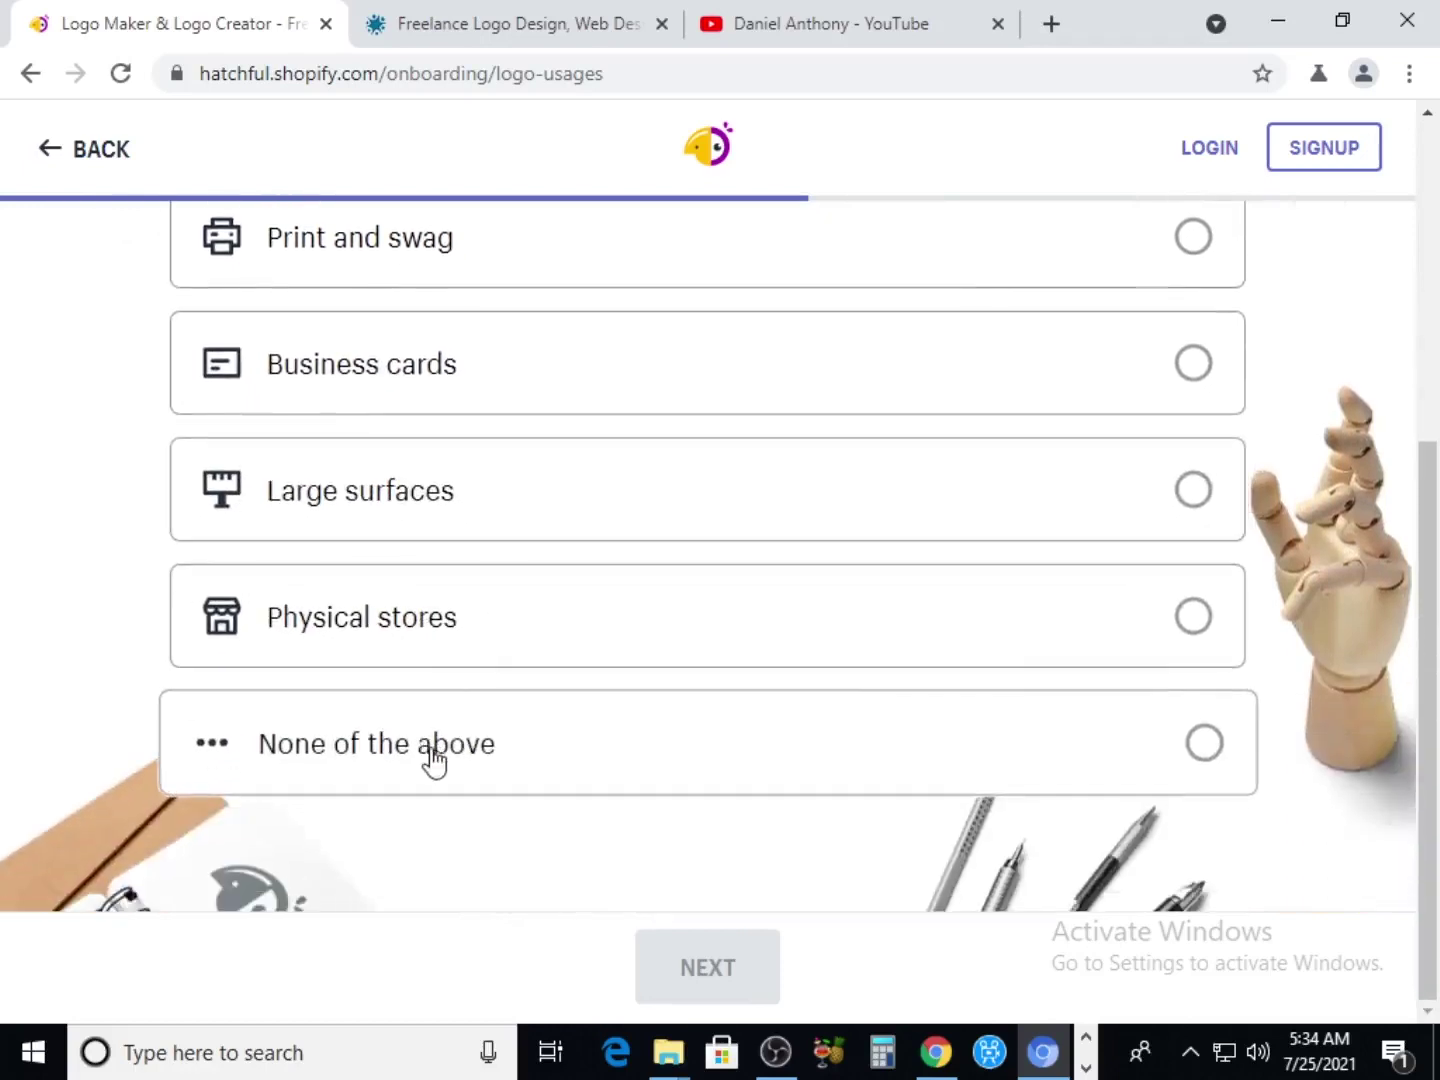
scroll(432, 751, "up", 1)
scroll(432, 752, "up", 5)
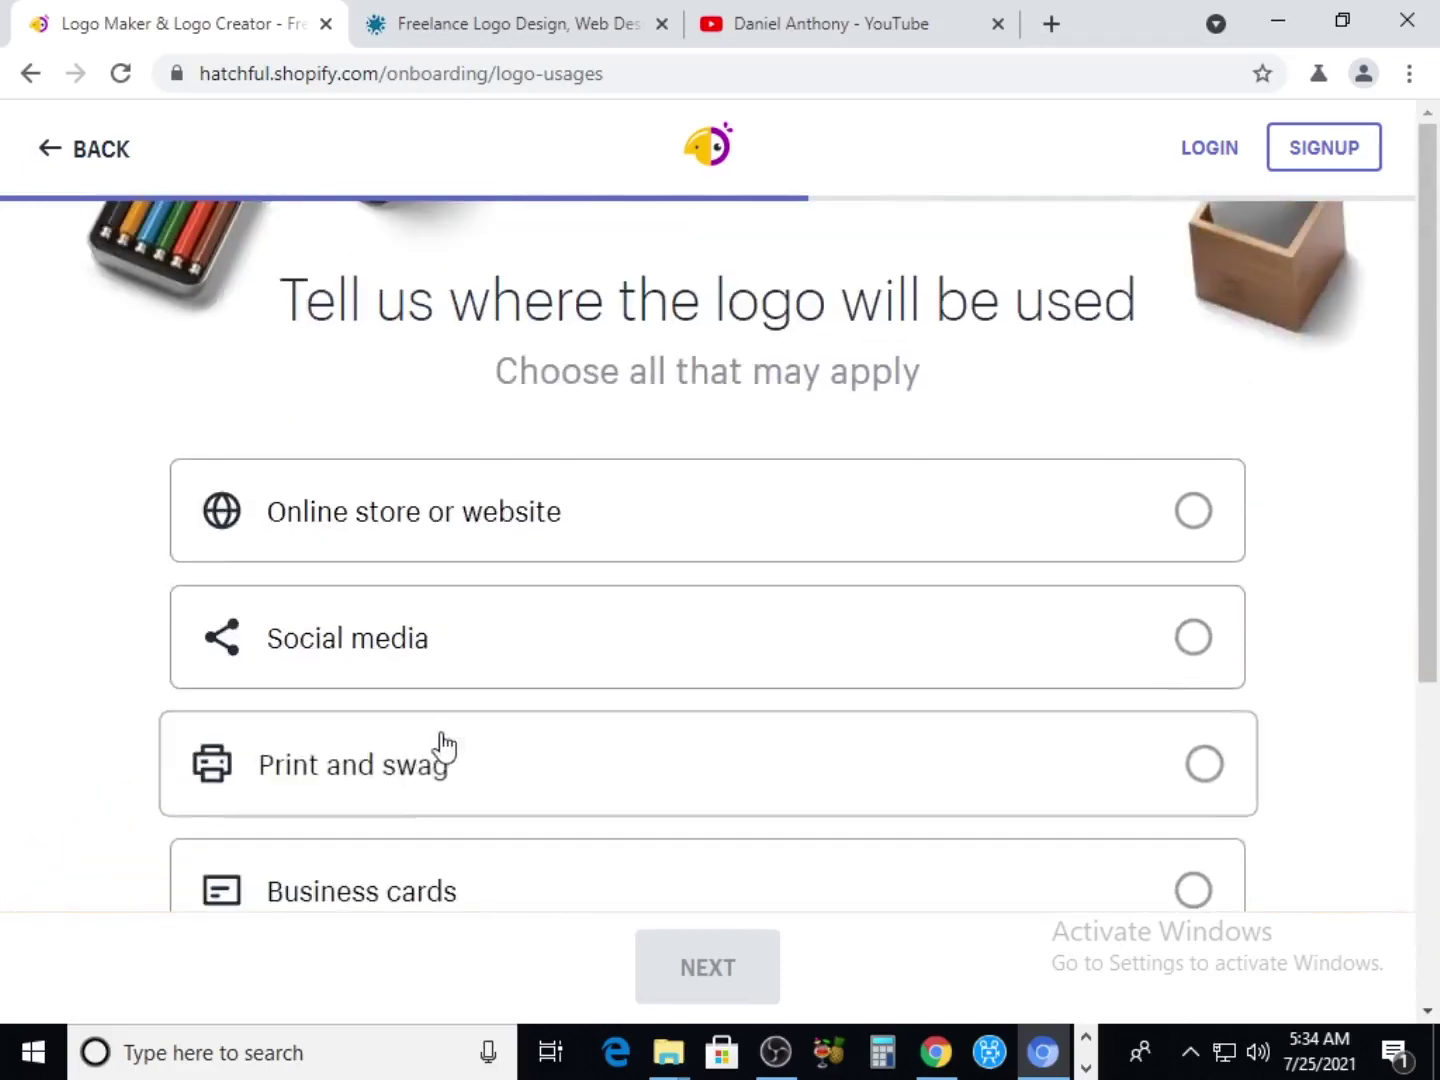
left_click(415, 677)
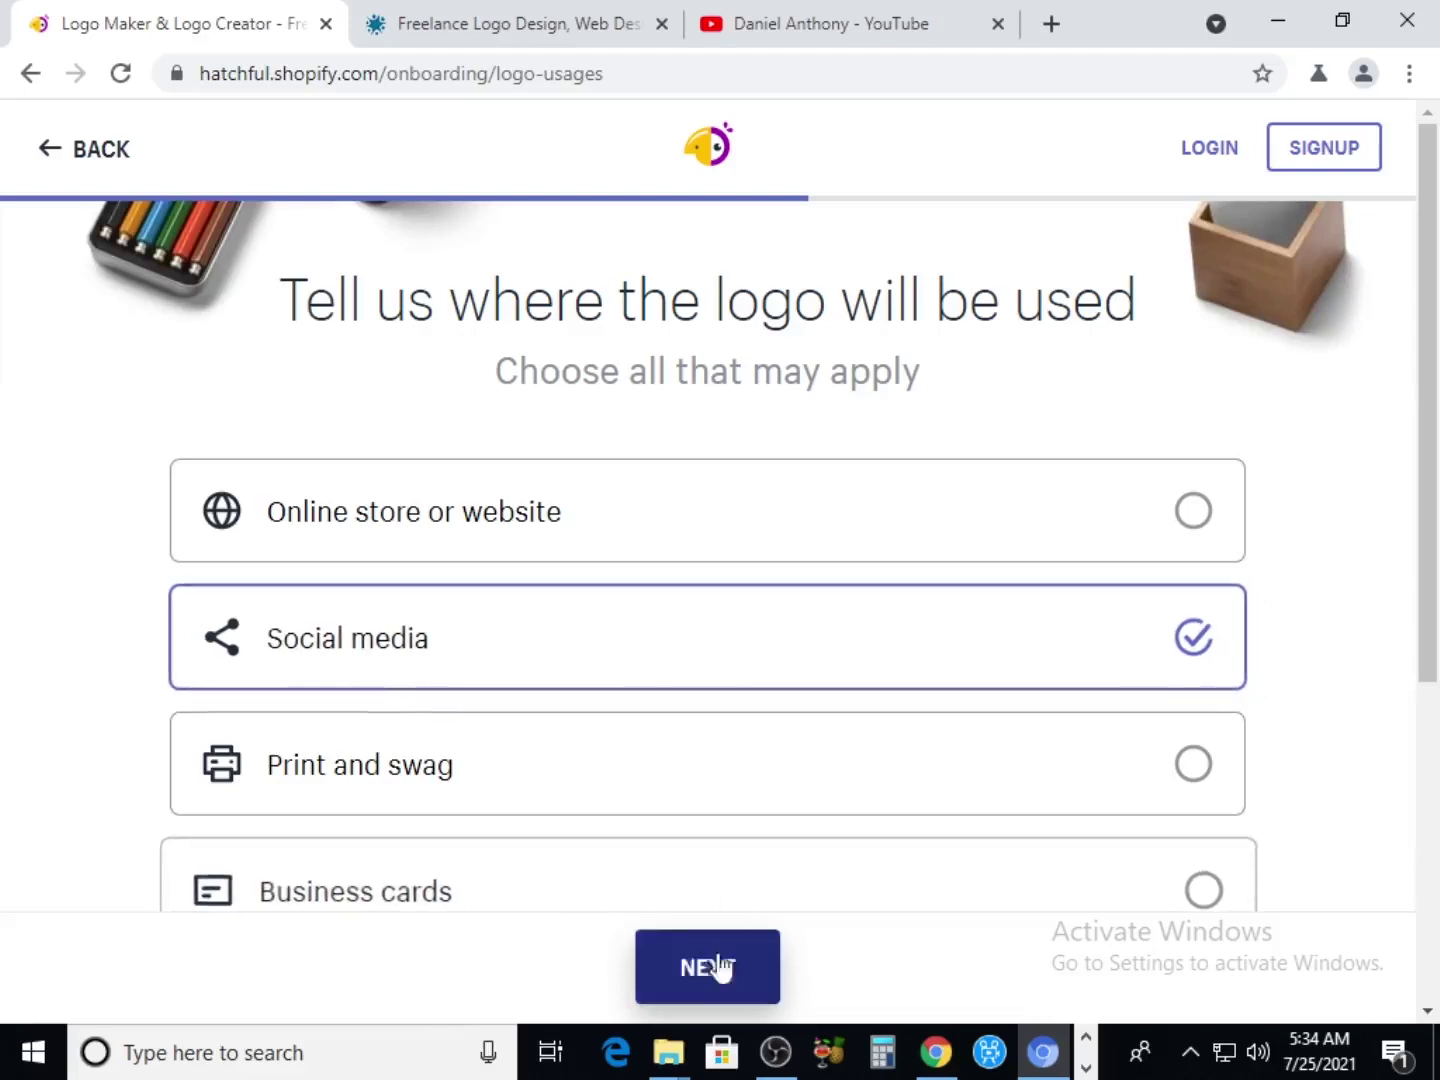
left_click(690, 978)
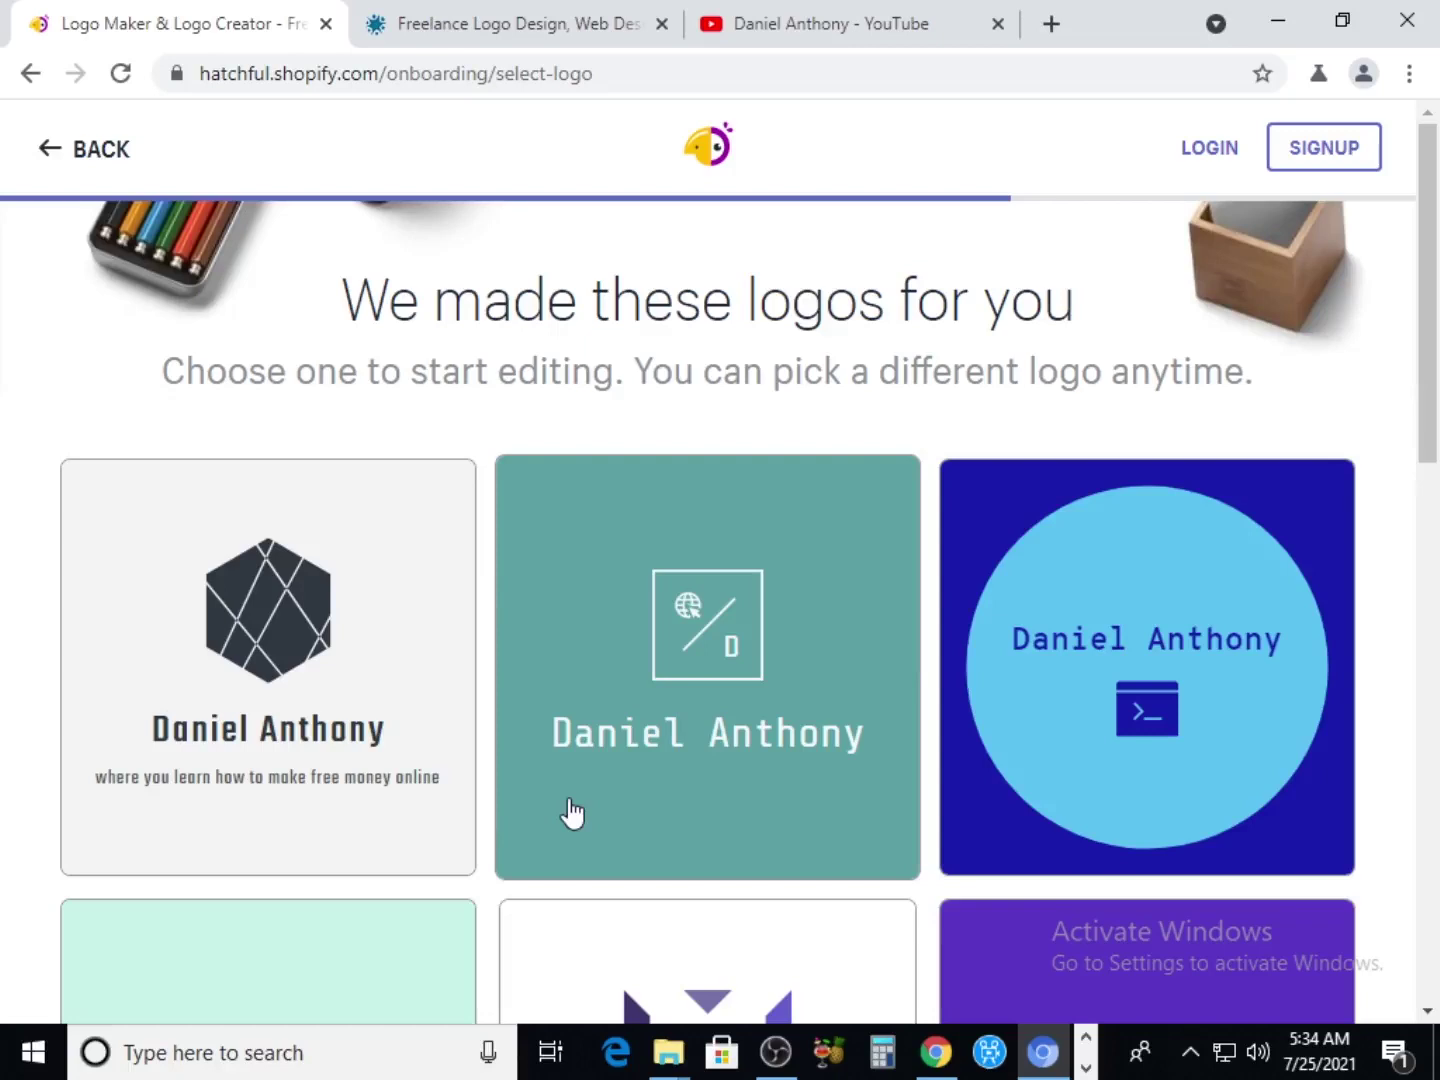
Select the teal logo, review its Colors, Icons, Layouts and Name options unchanged, and continue
scroll(600, 750, "down", 10)
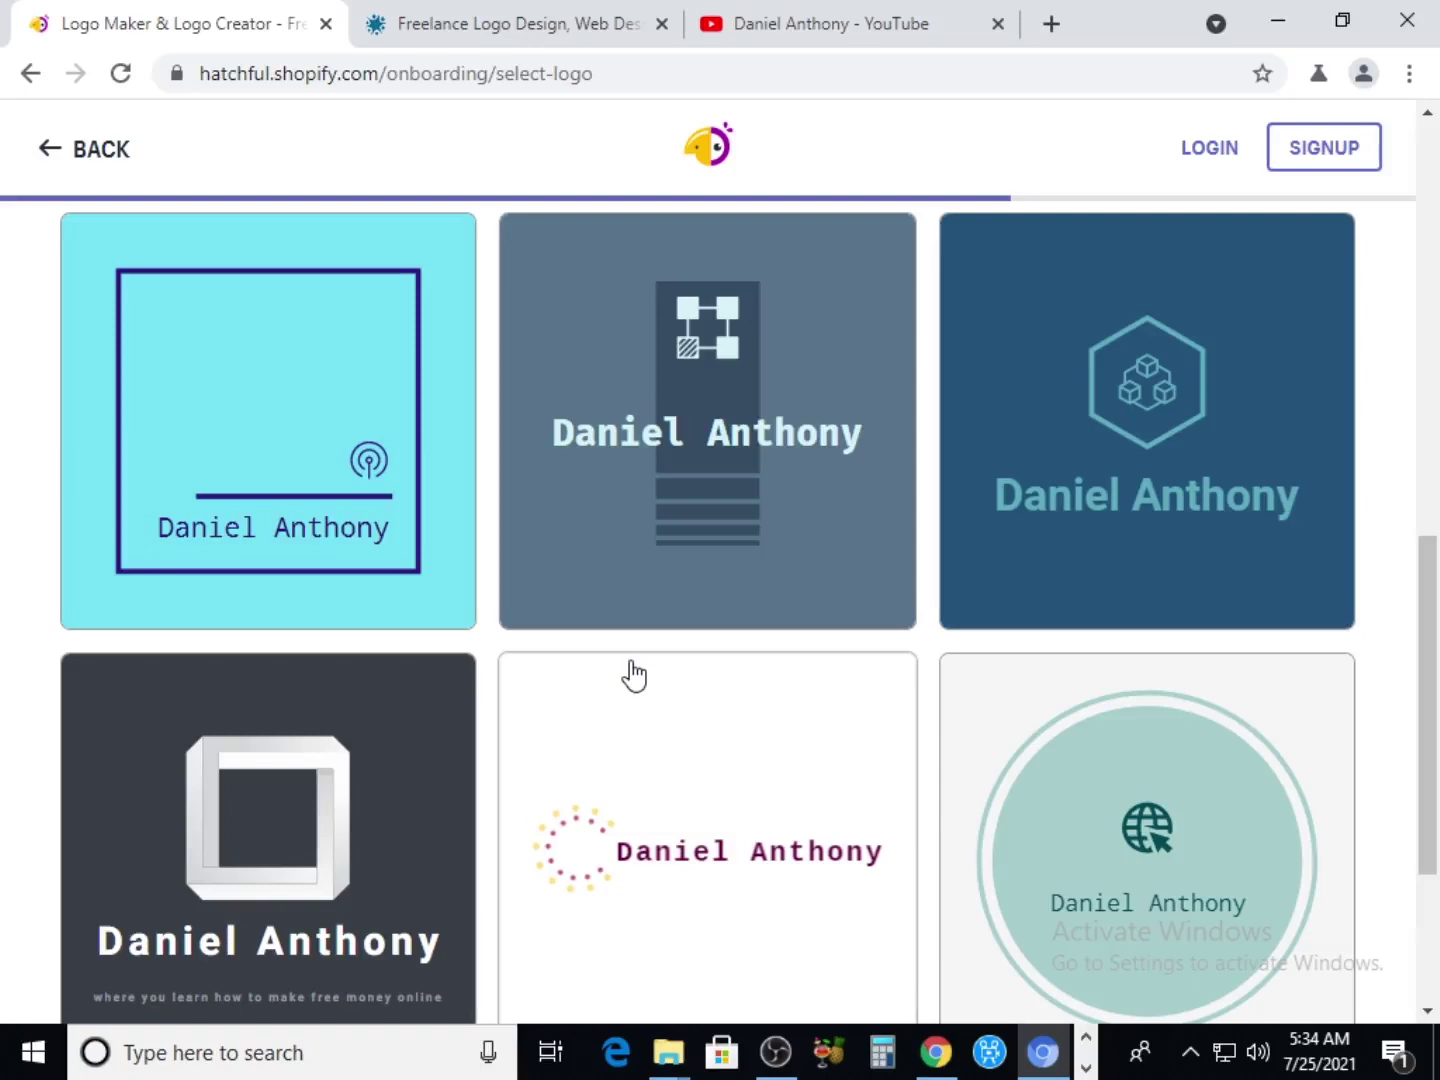
scroll(633, 675, "down", 3)
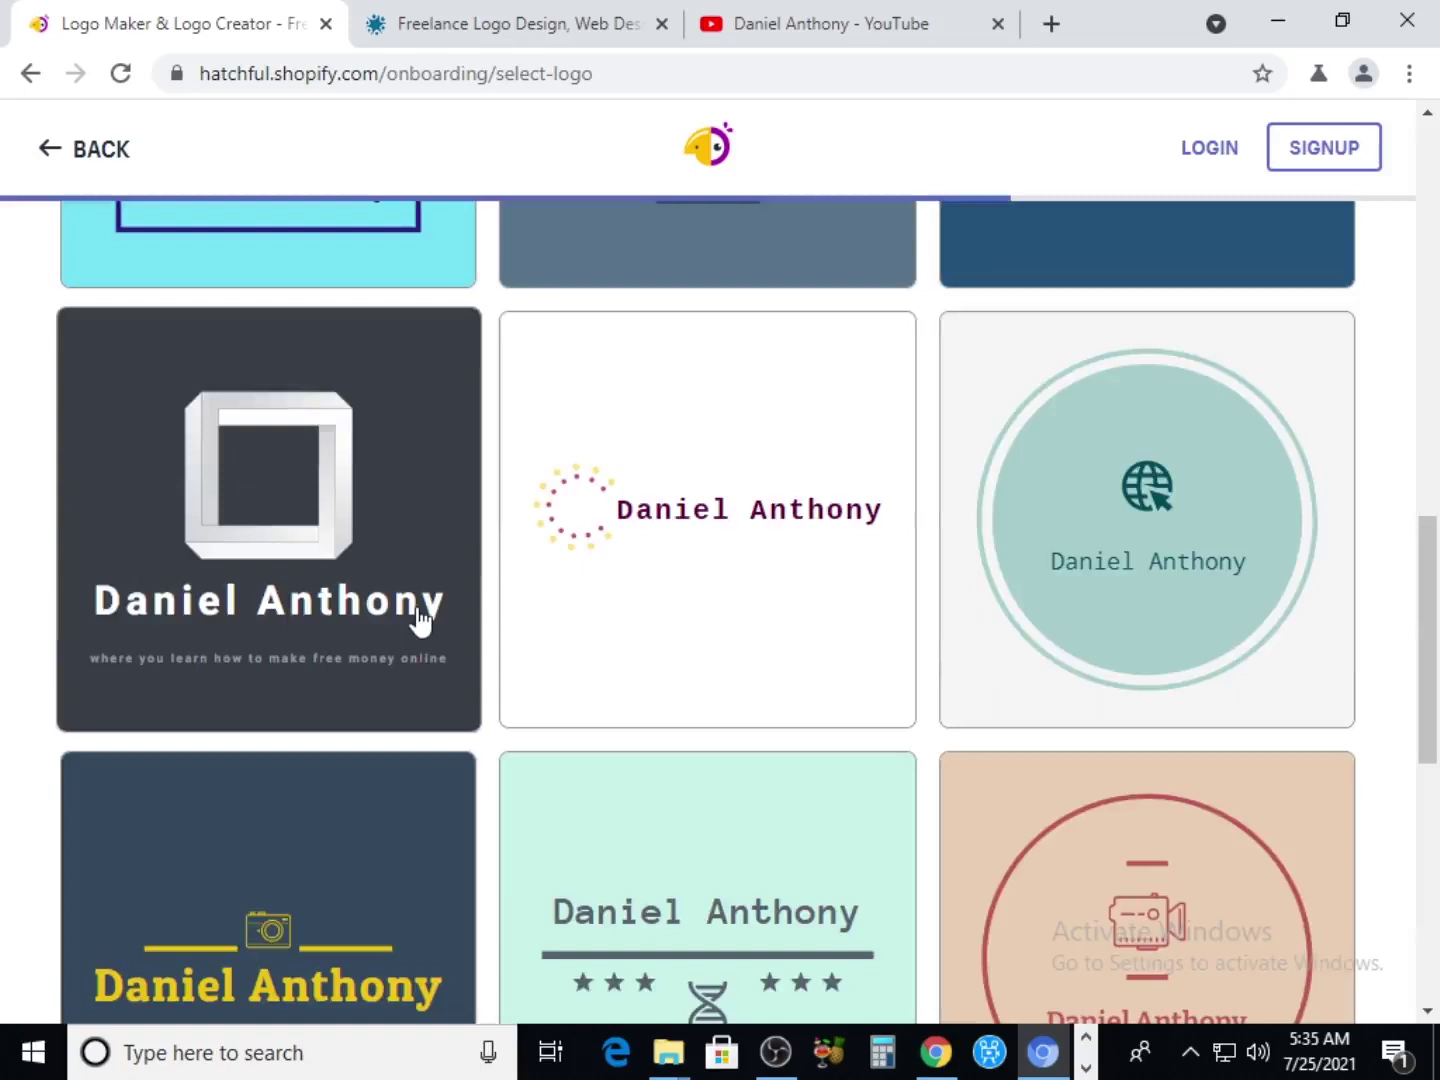
scroll(420, 620, "down", 2)
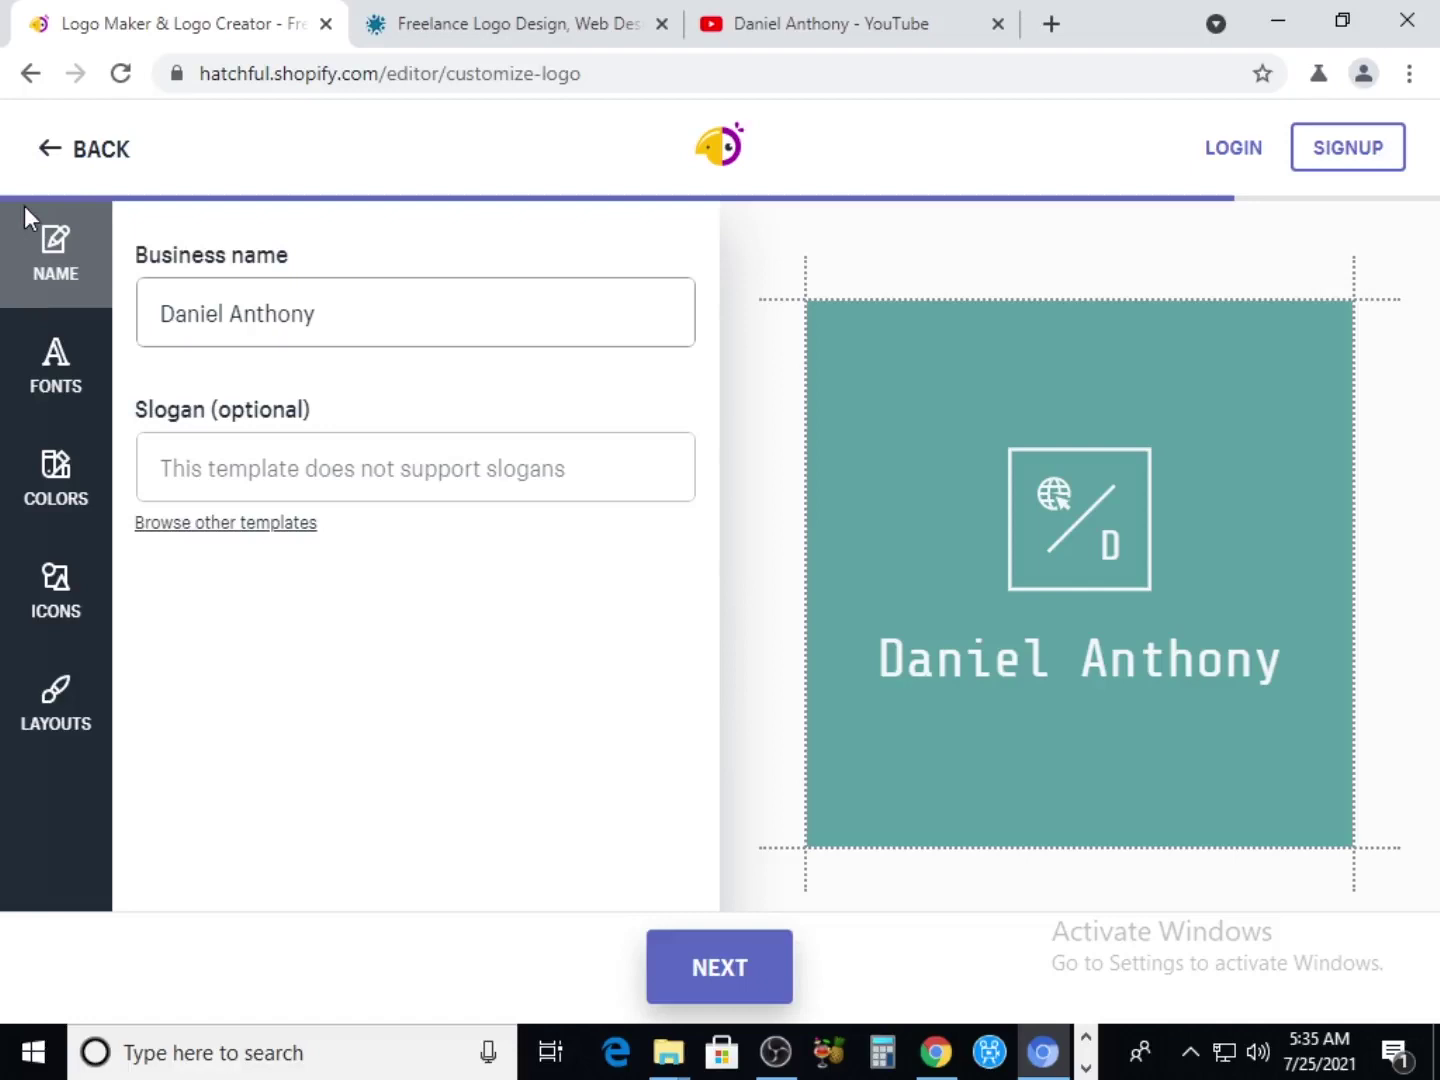
left_click(57, 479)
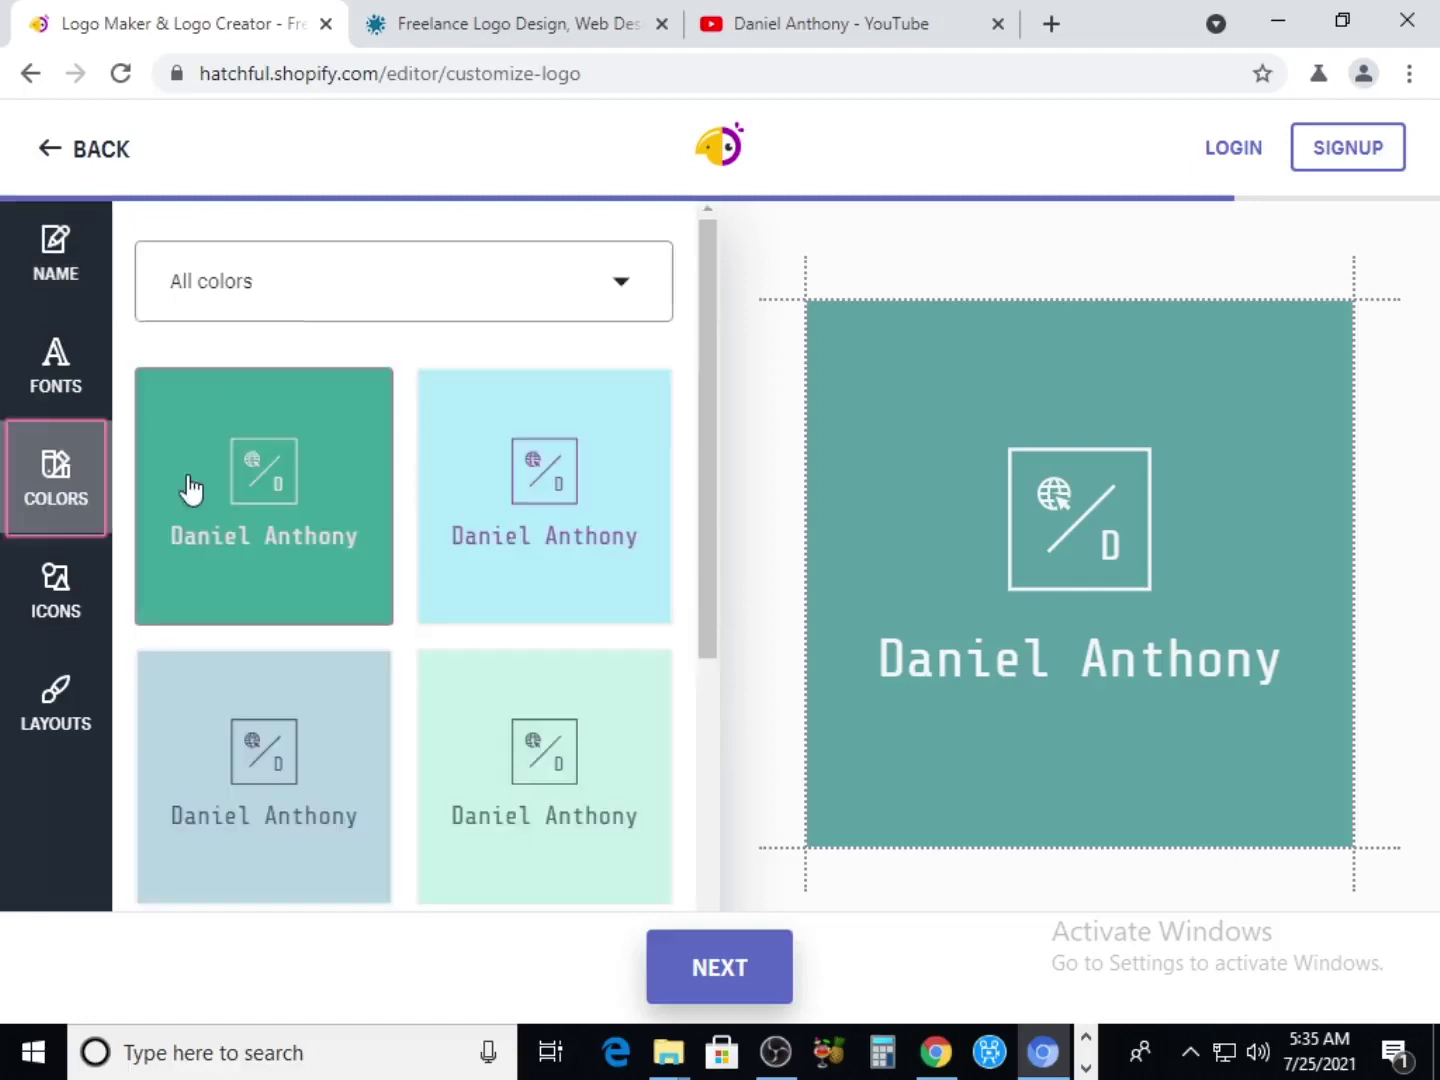
left_click(36, 620)
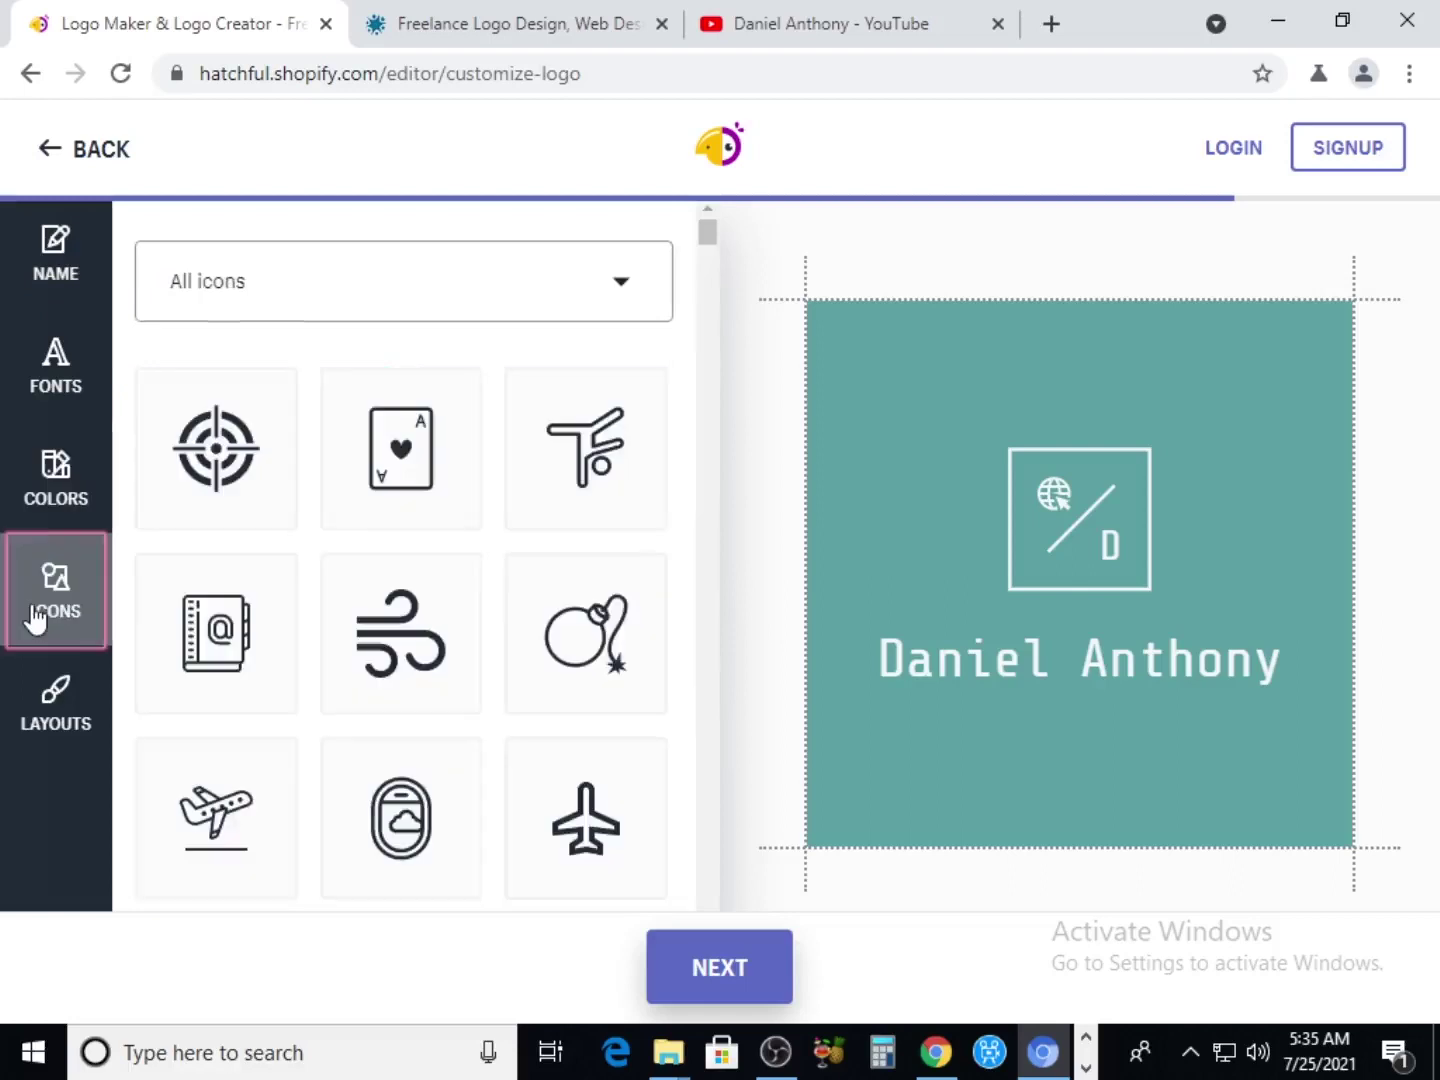
left_click(55, 738)
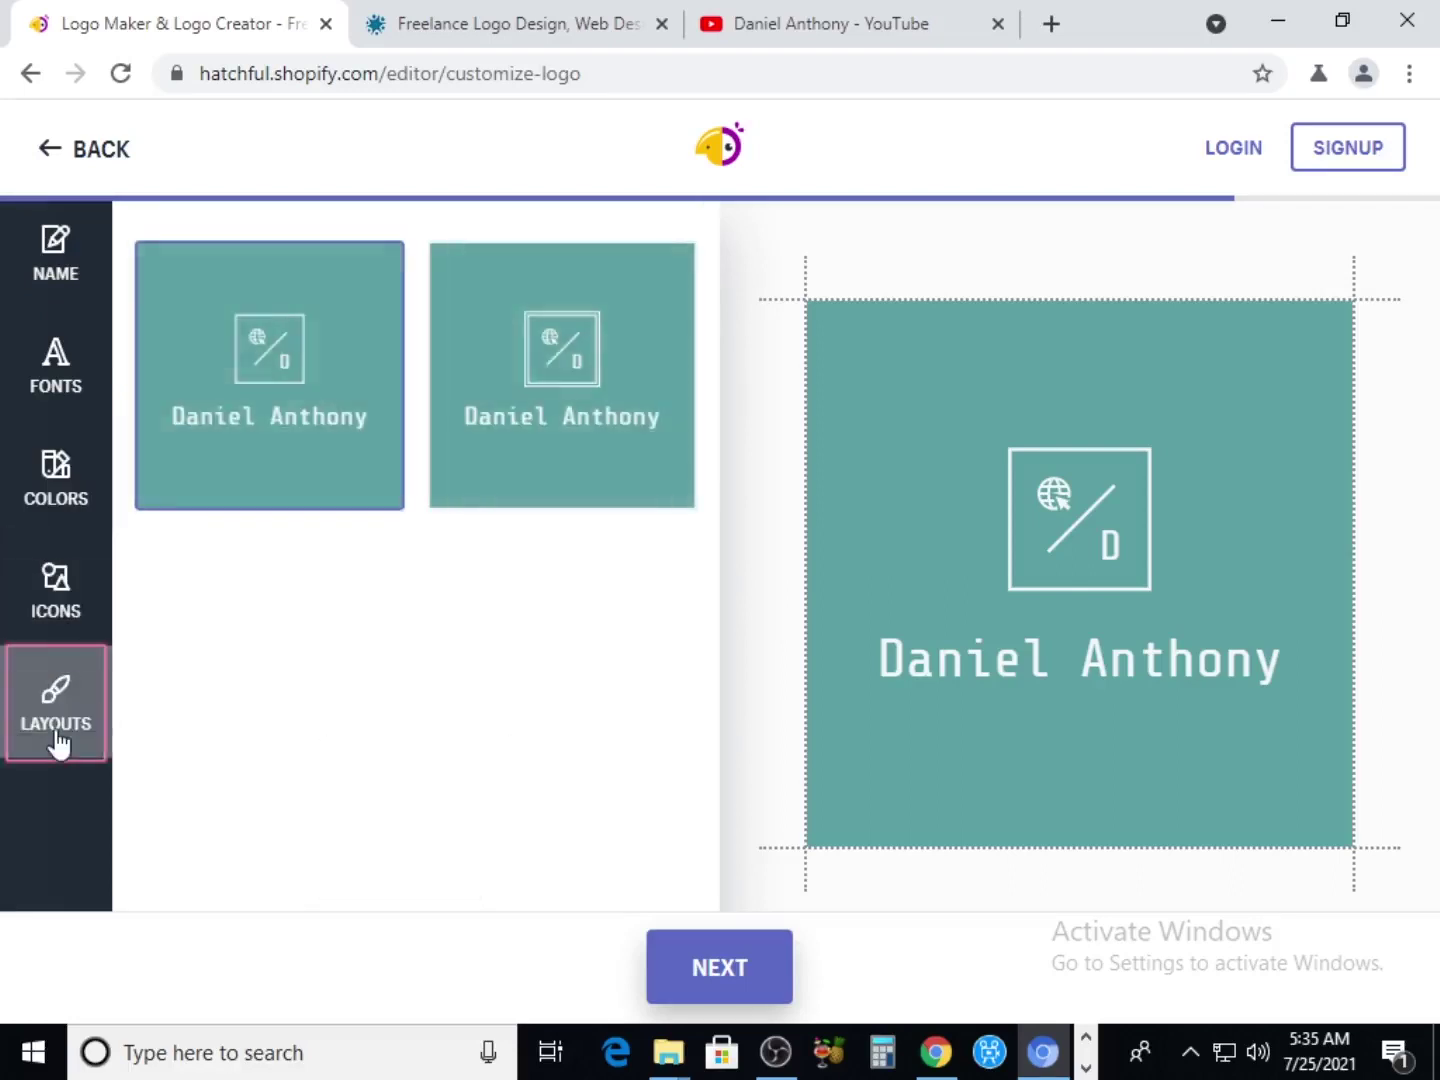
left_click(55, 288)
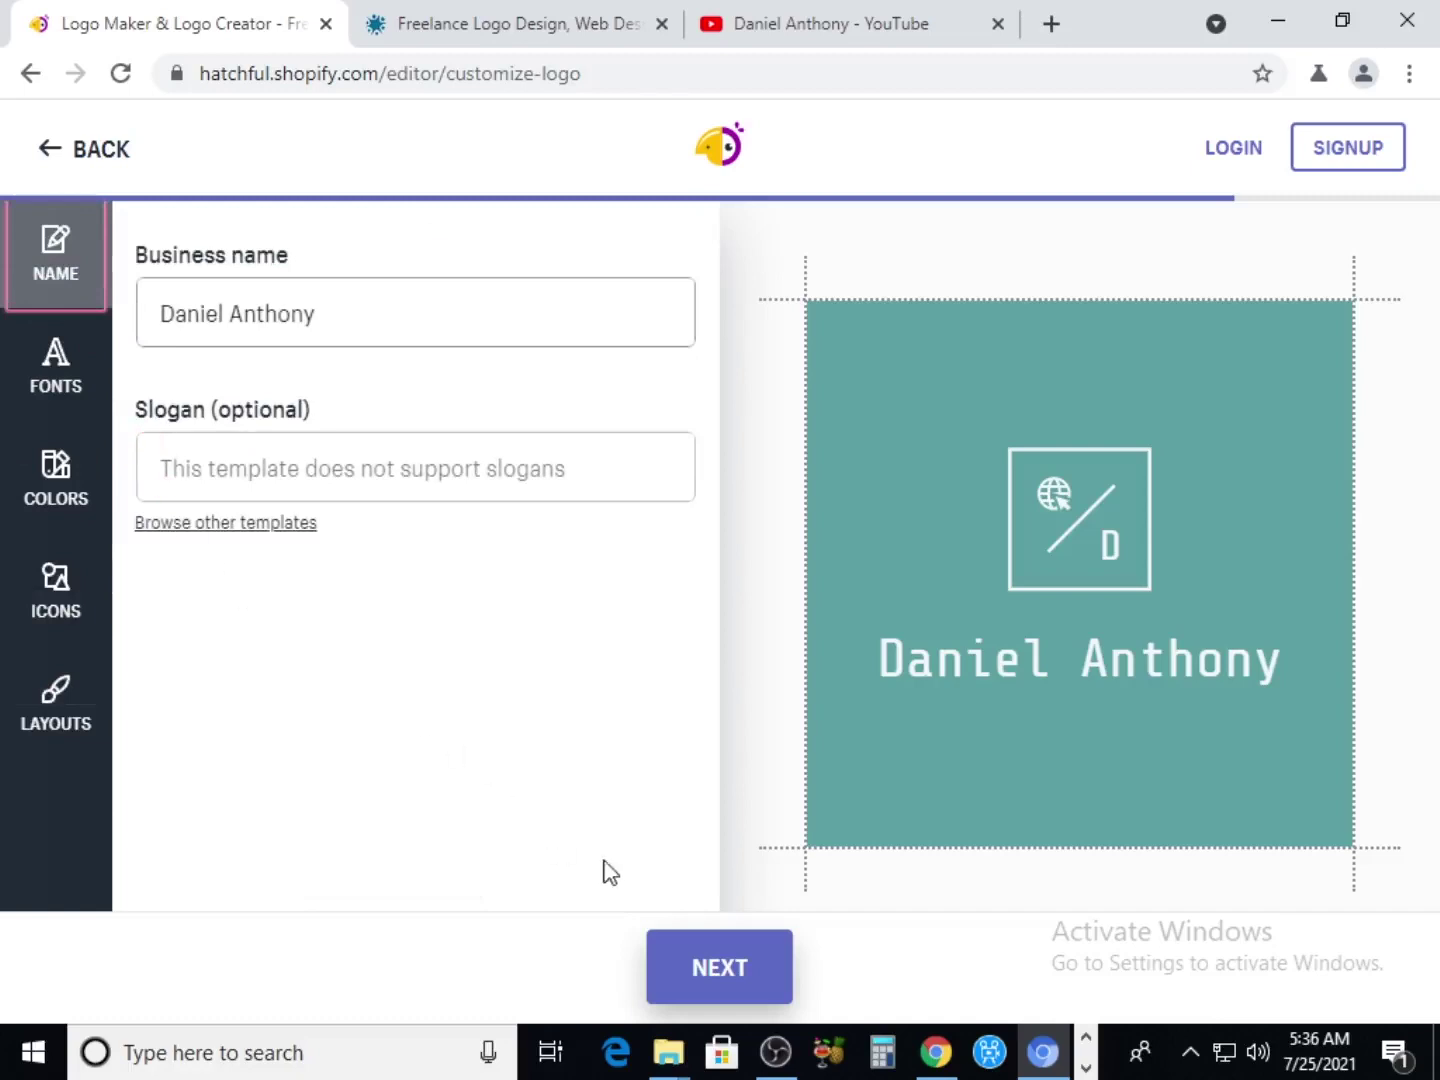
left_click(734, 978)
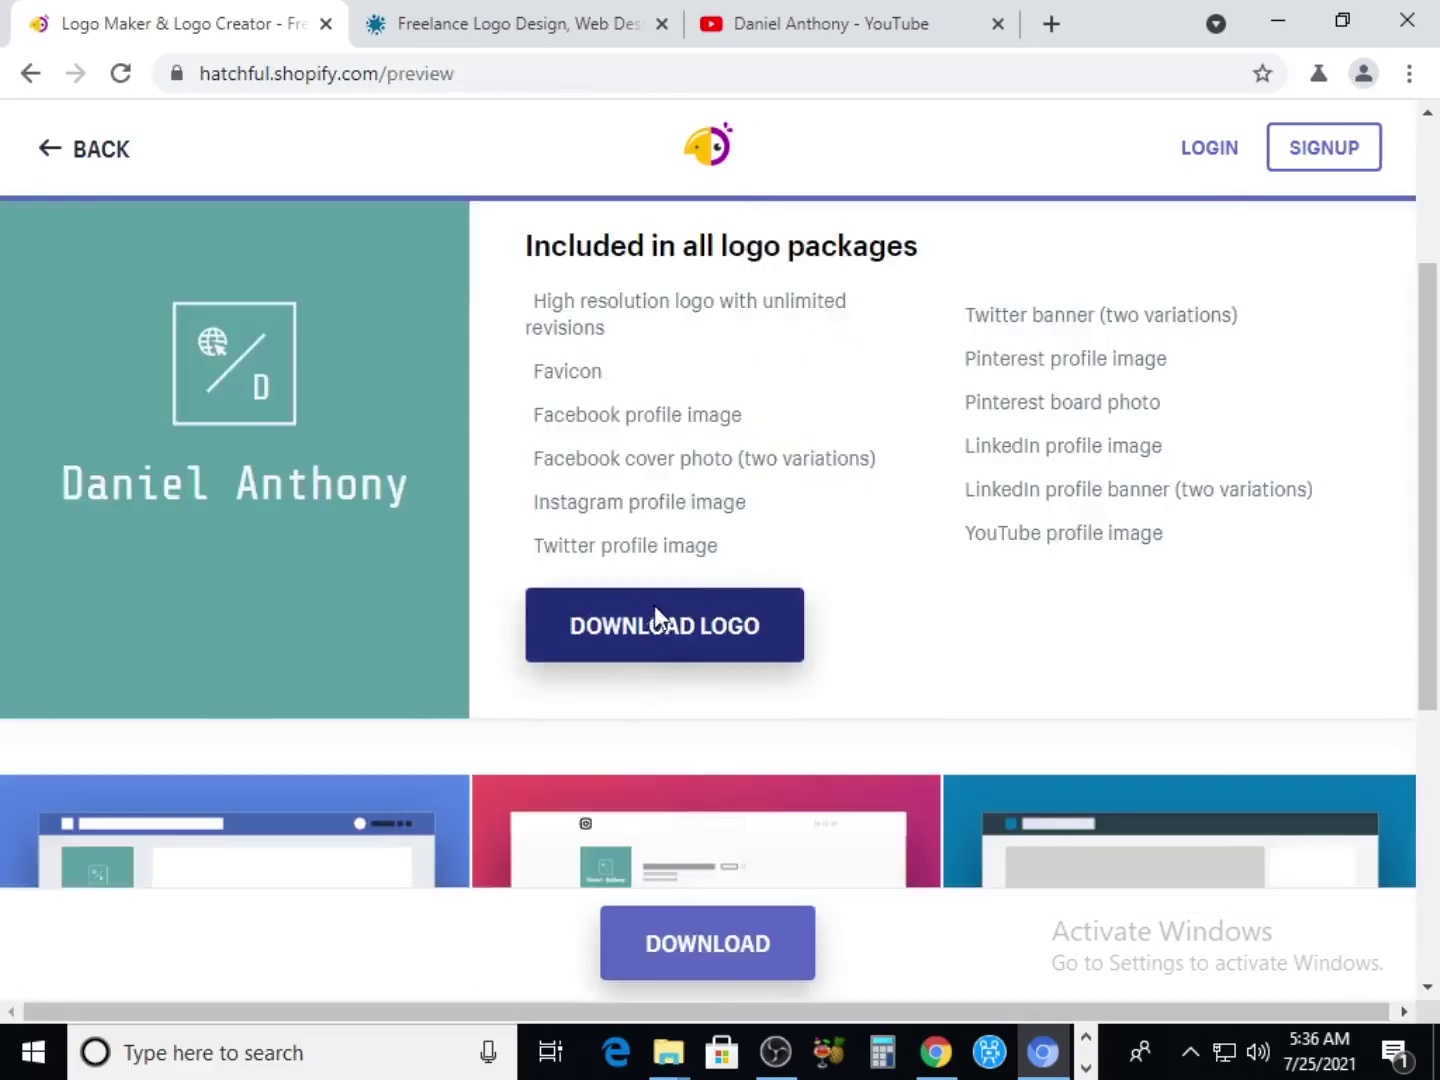
Sign up with the account e-mail and a password, declining the browser's save-password offer
left_click(654, 610)
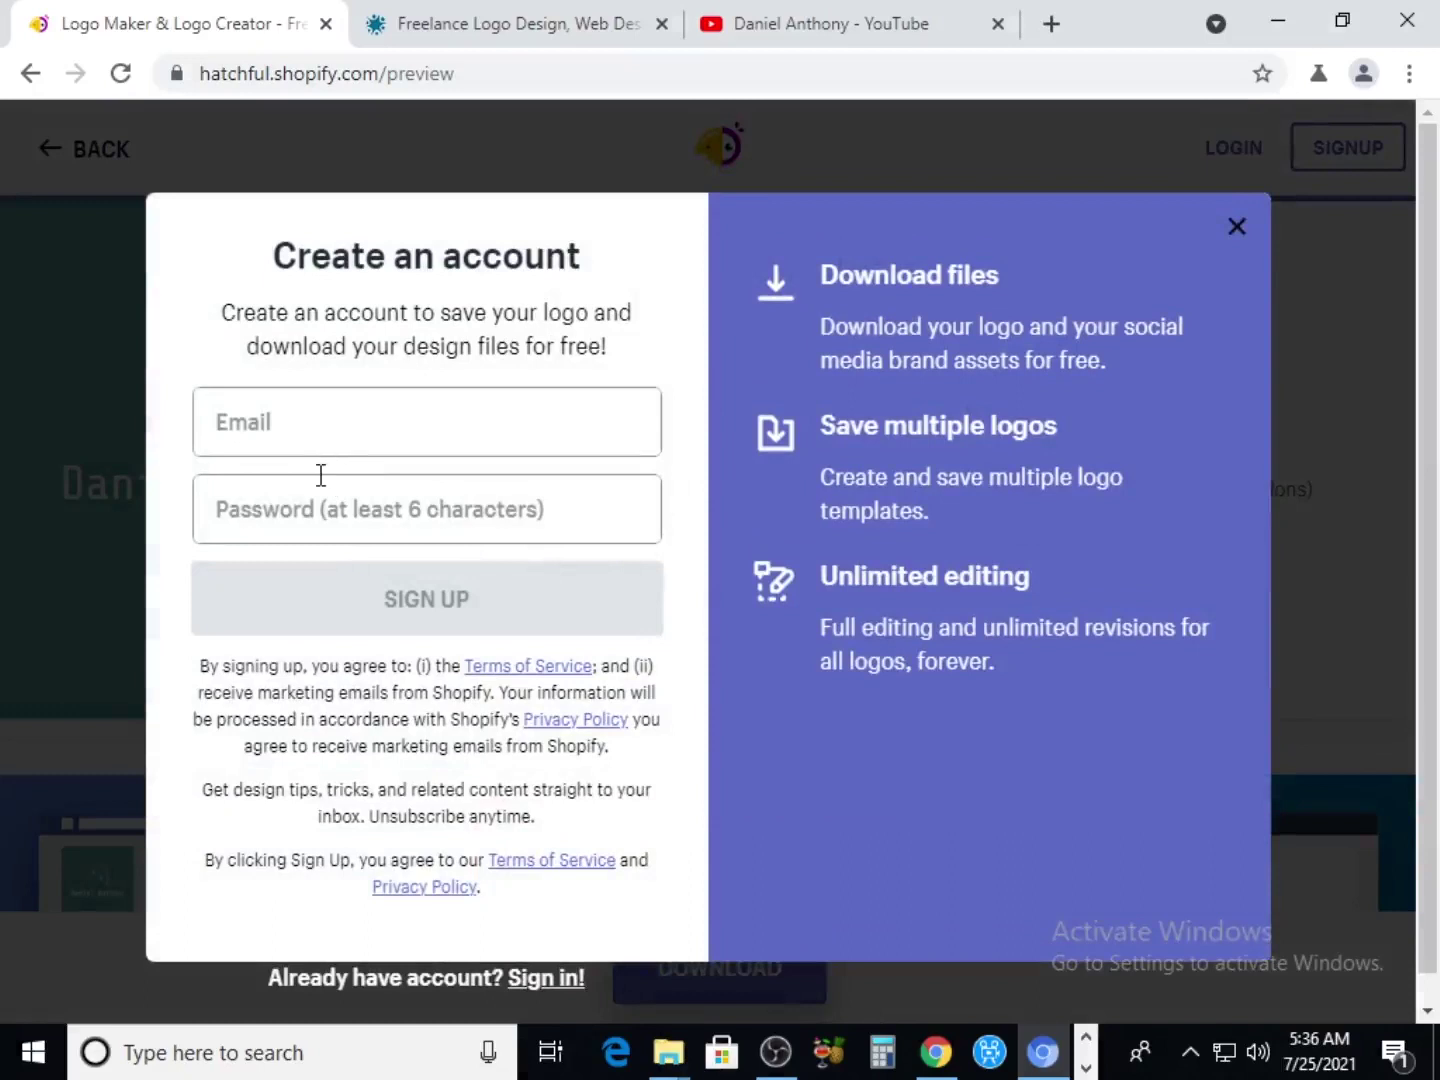
left_click(315, 425)
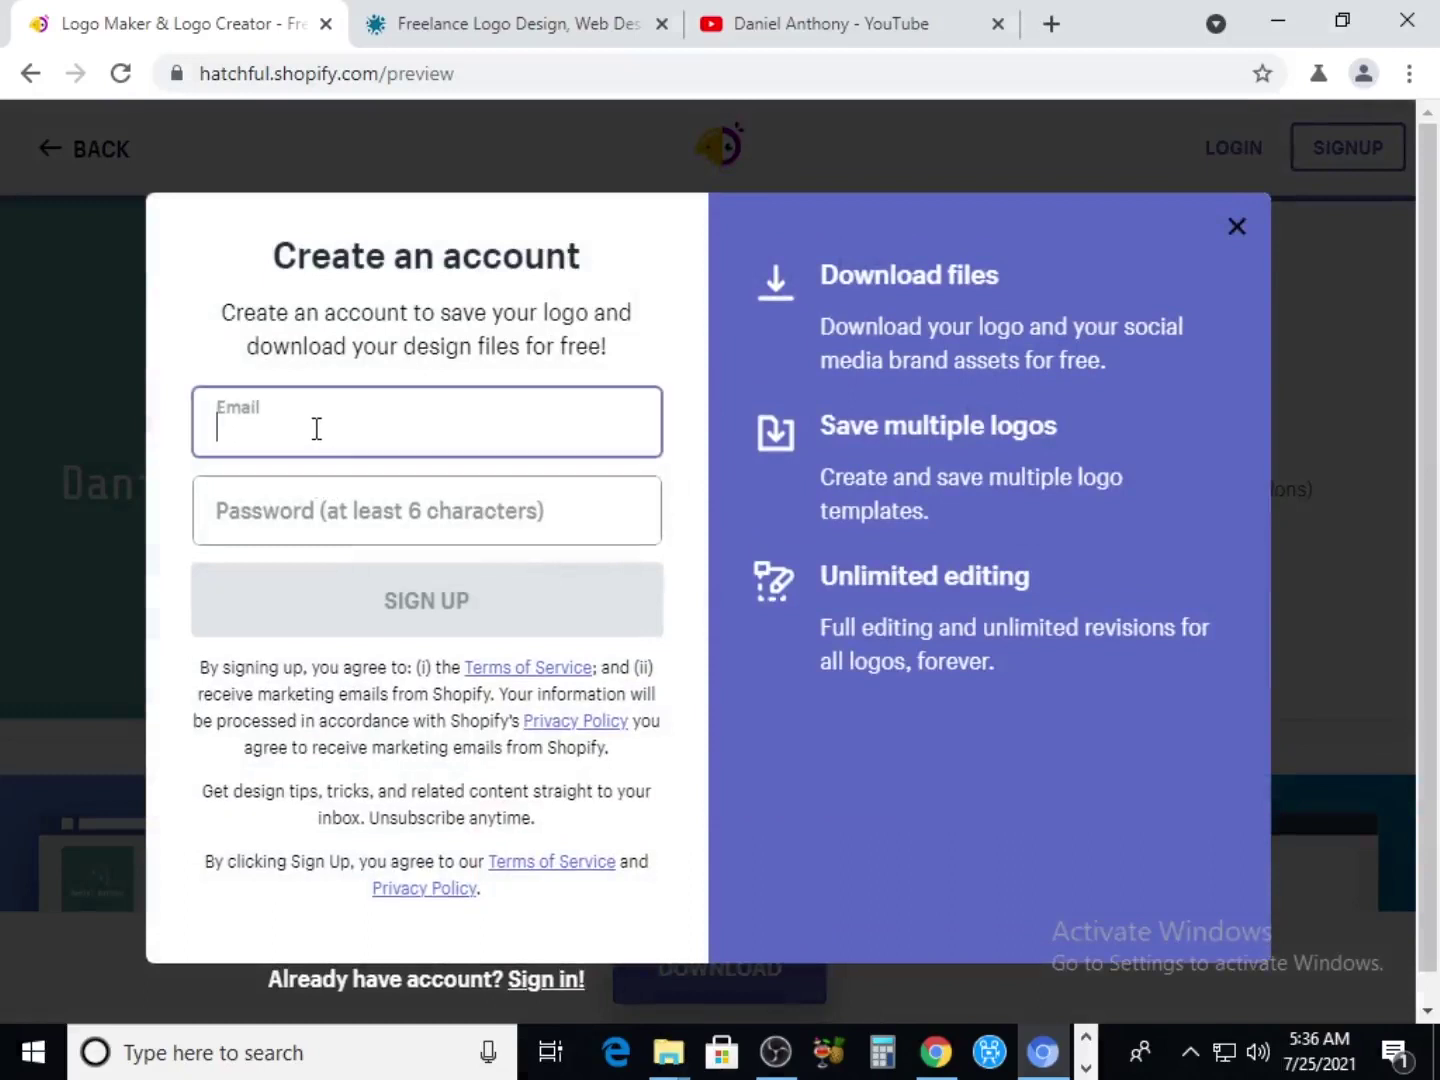
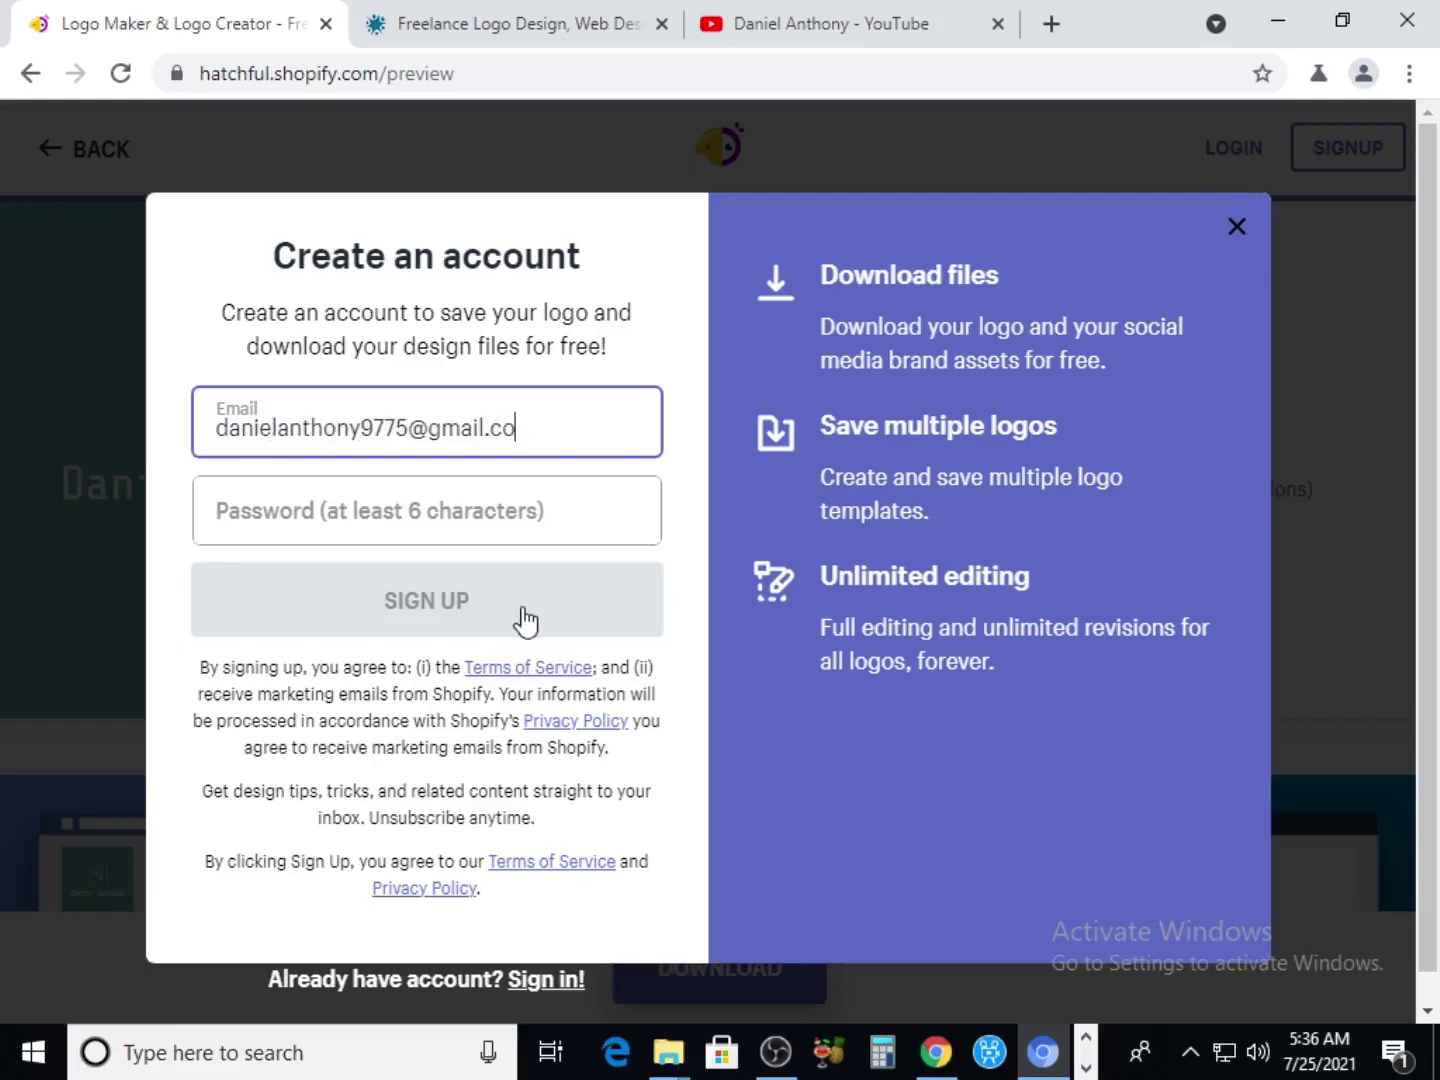
left_click(297, 523)
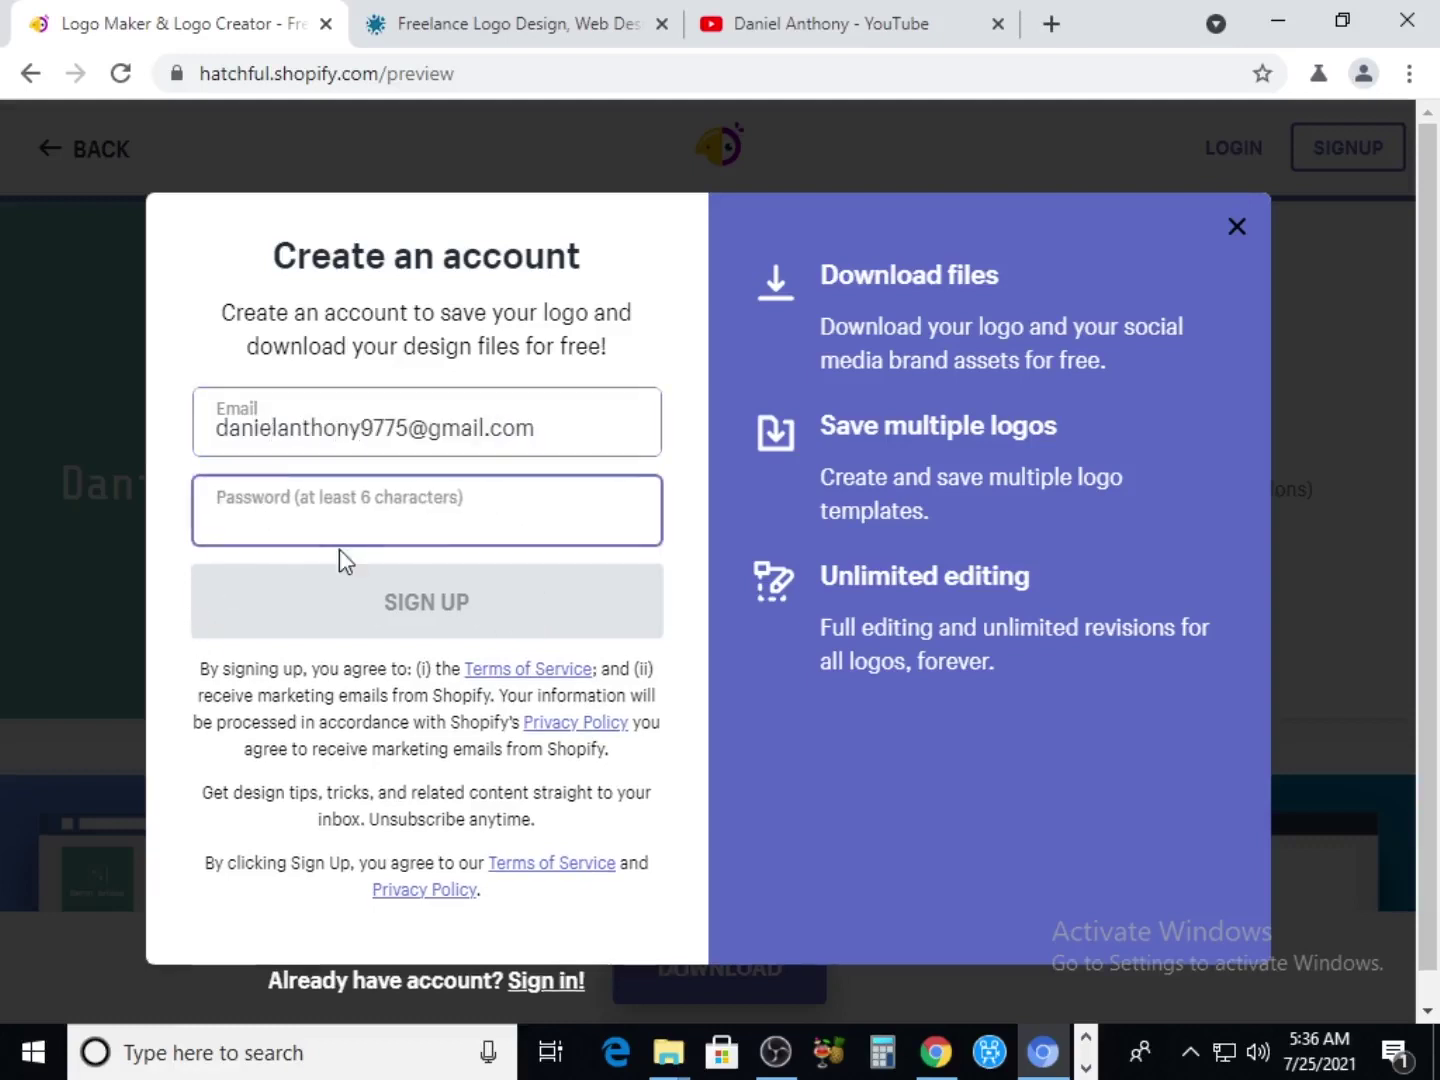
type("••••••")
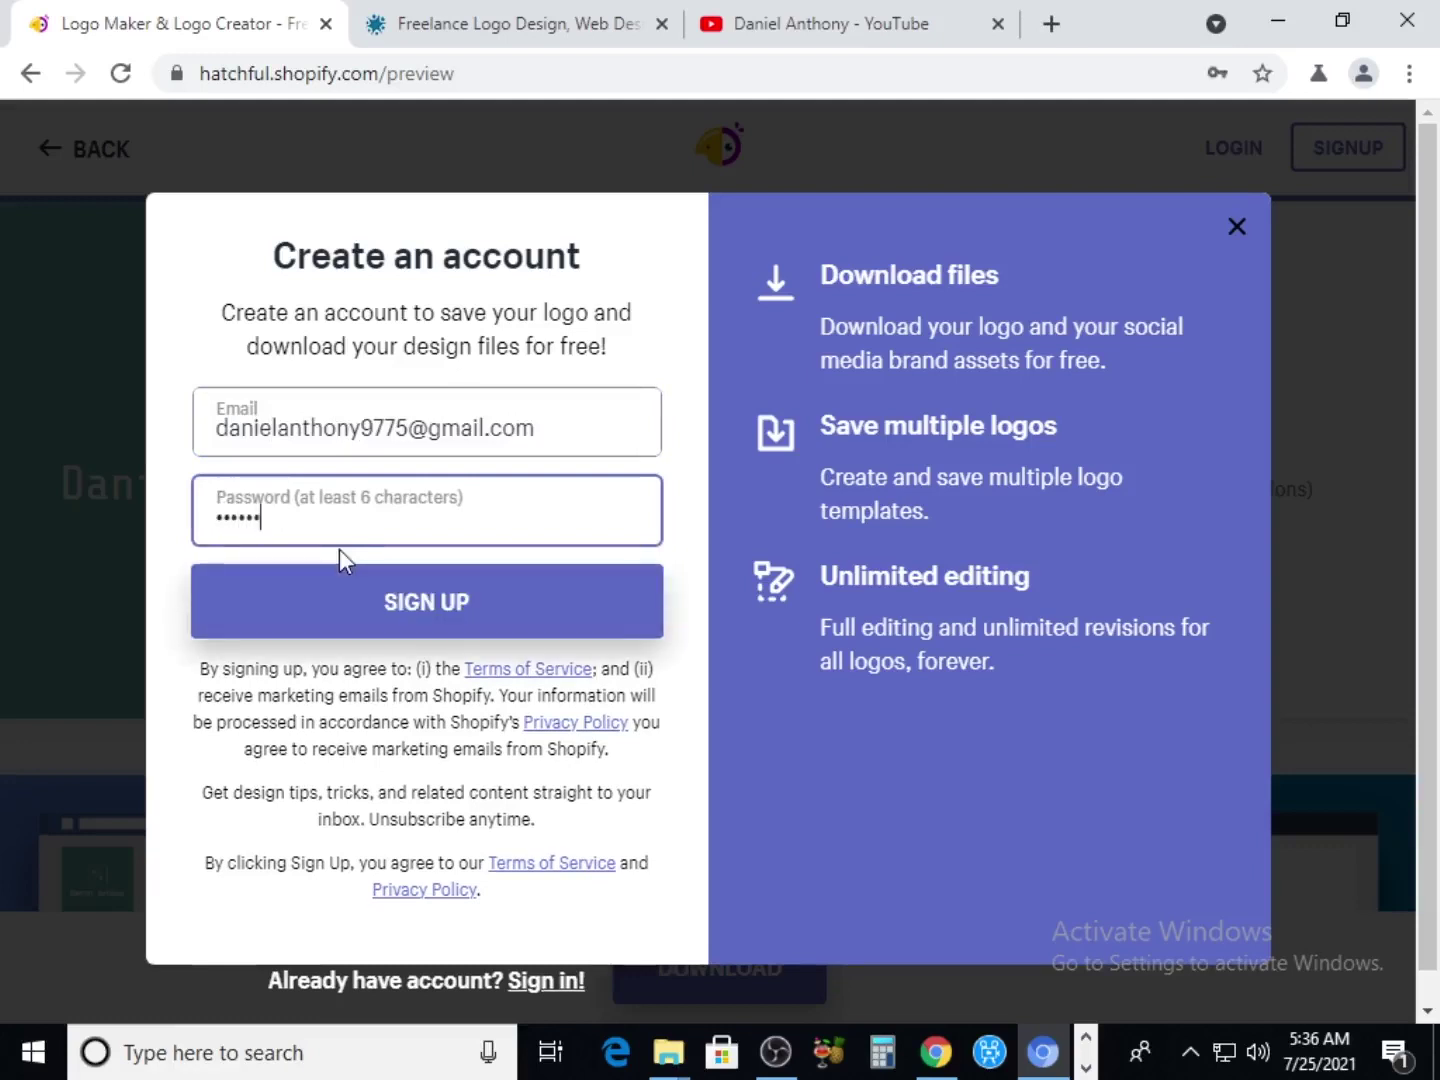
key("BackSpace")
key("BackSpace")
key("BackSpace")
key("BackSpace")
key("BackSpace")
key("BackSpace")
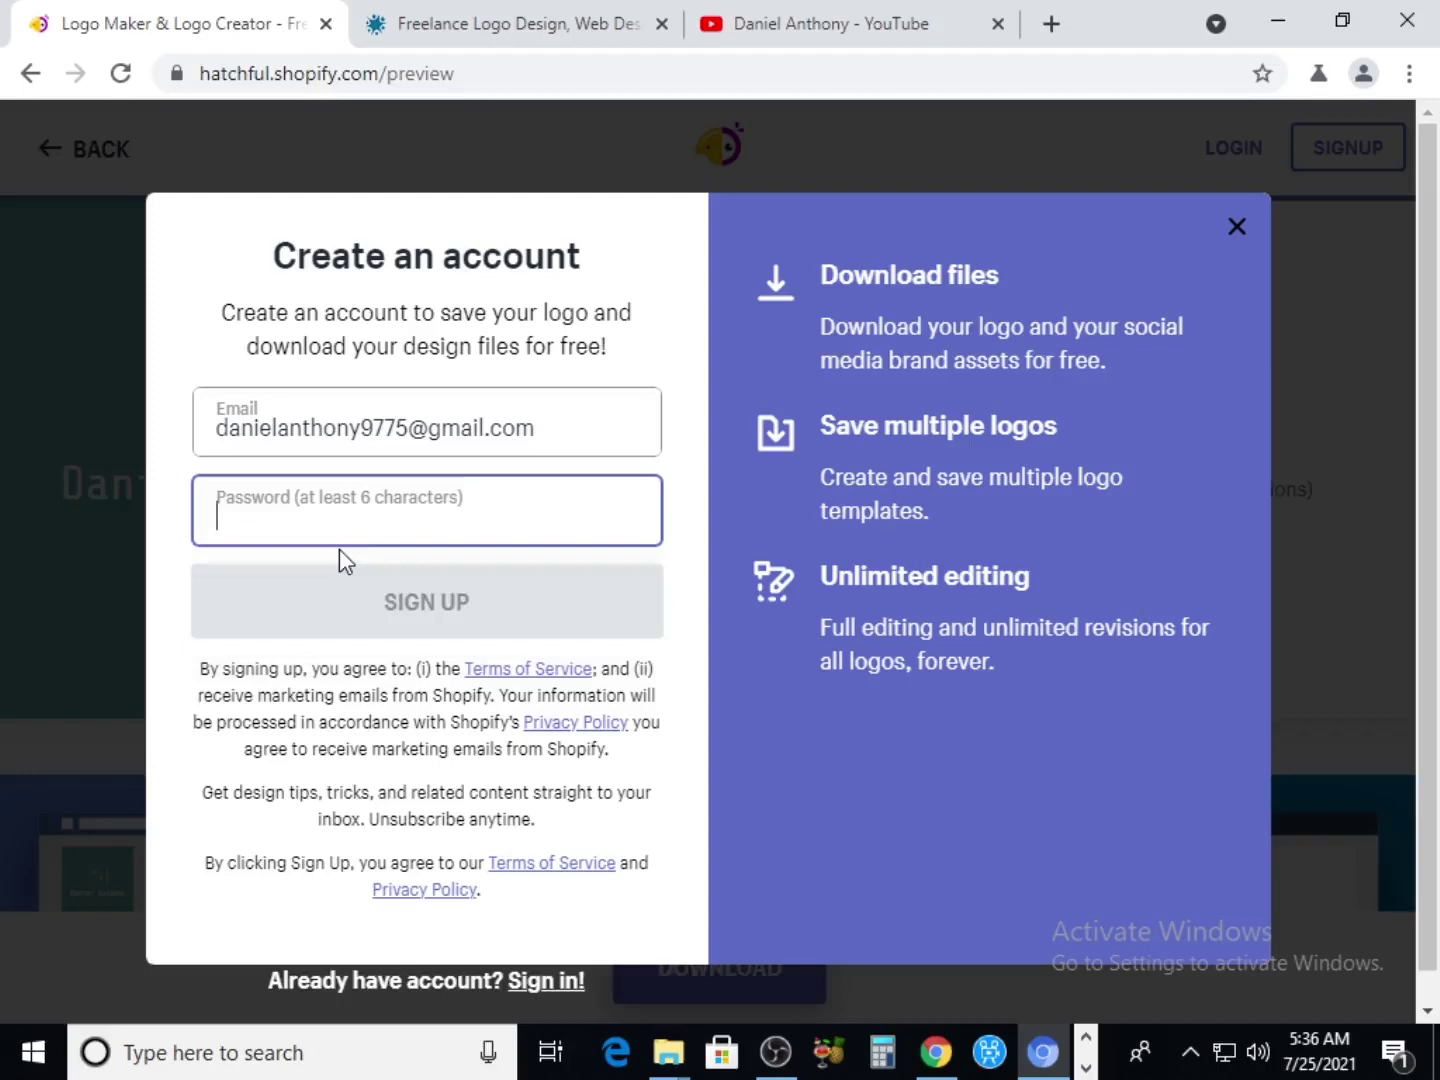
type("••••••••")
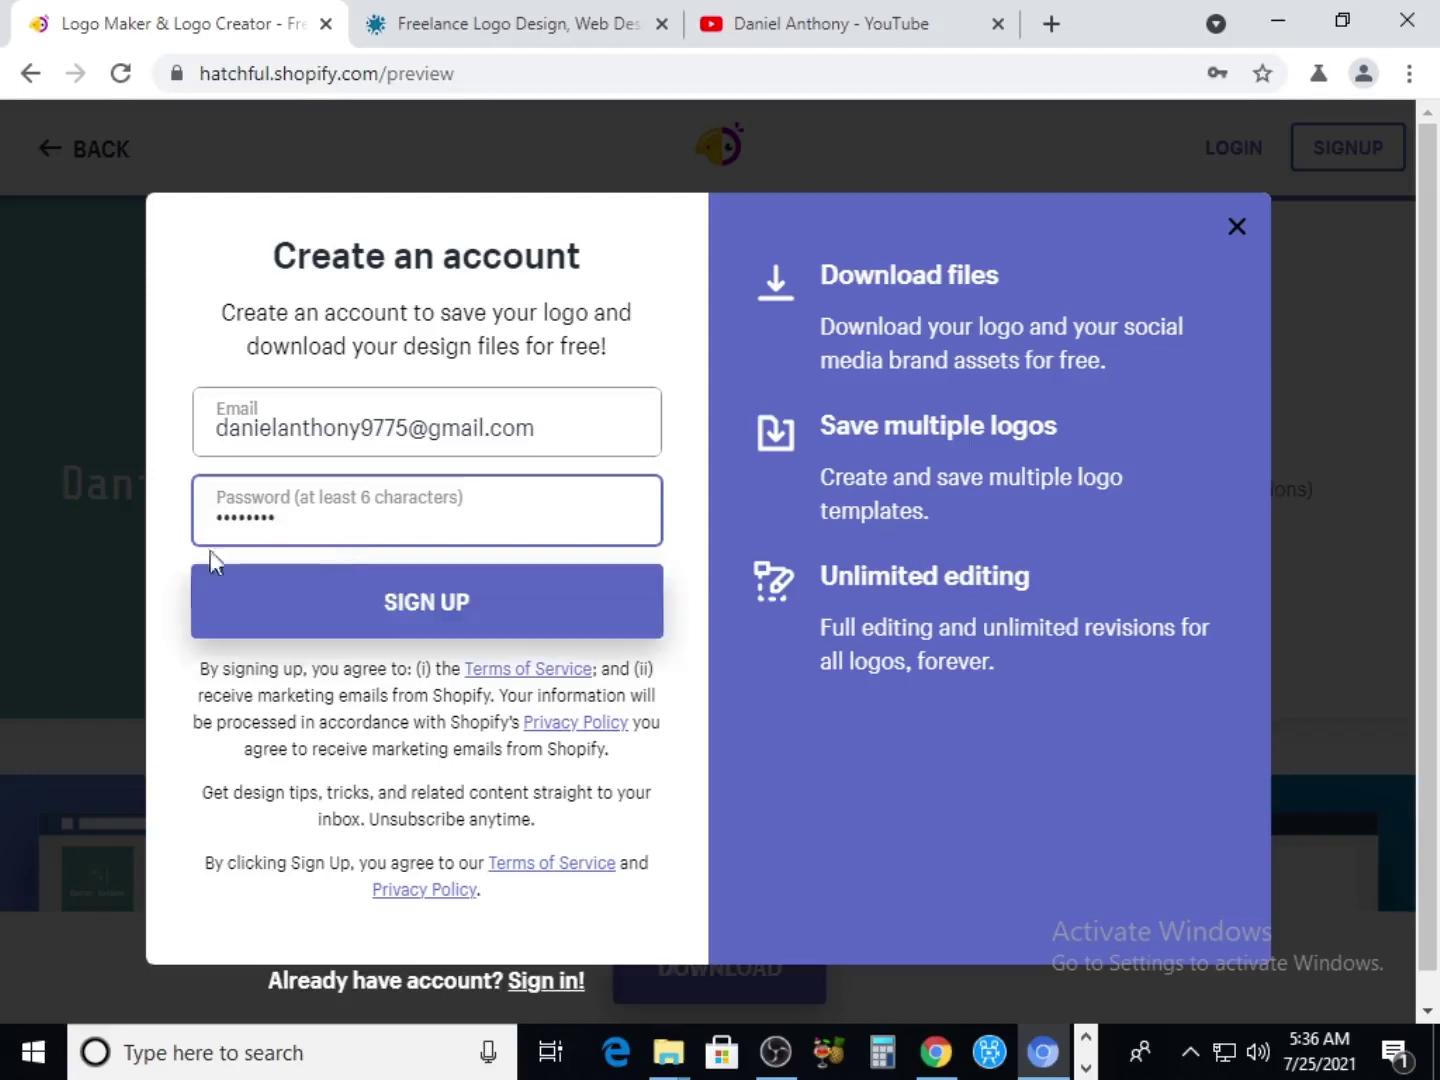
left_click(584, 623)
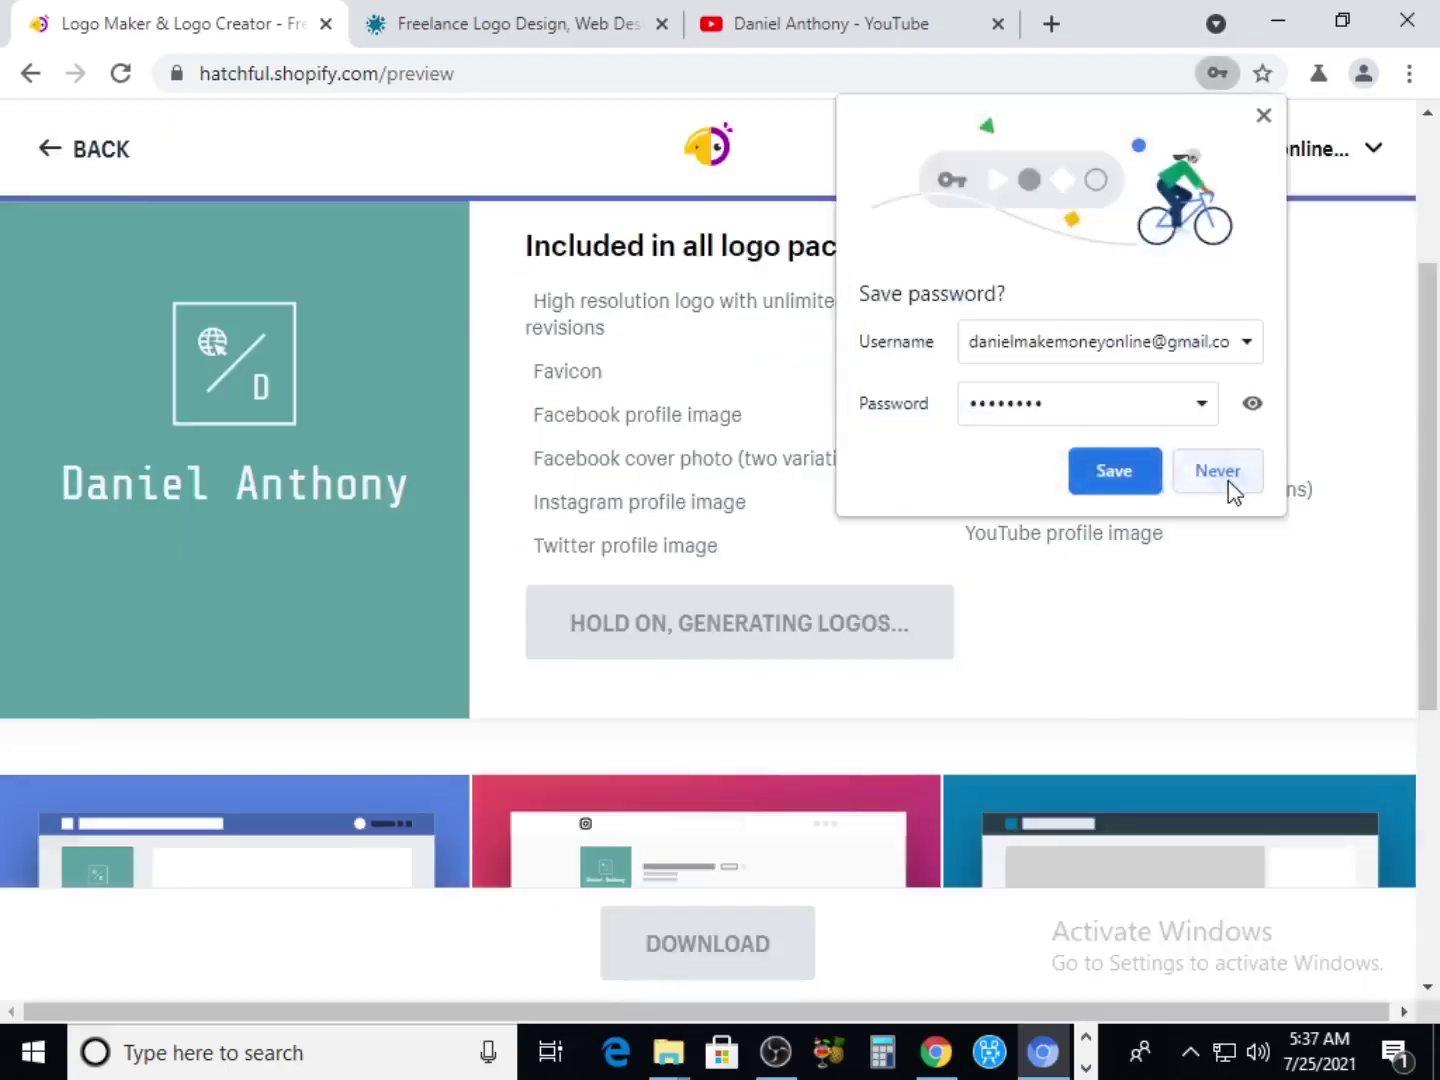
left_click(1229, 487)
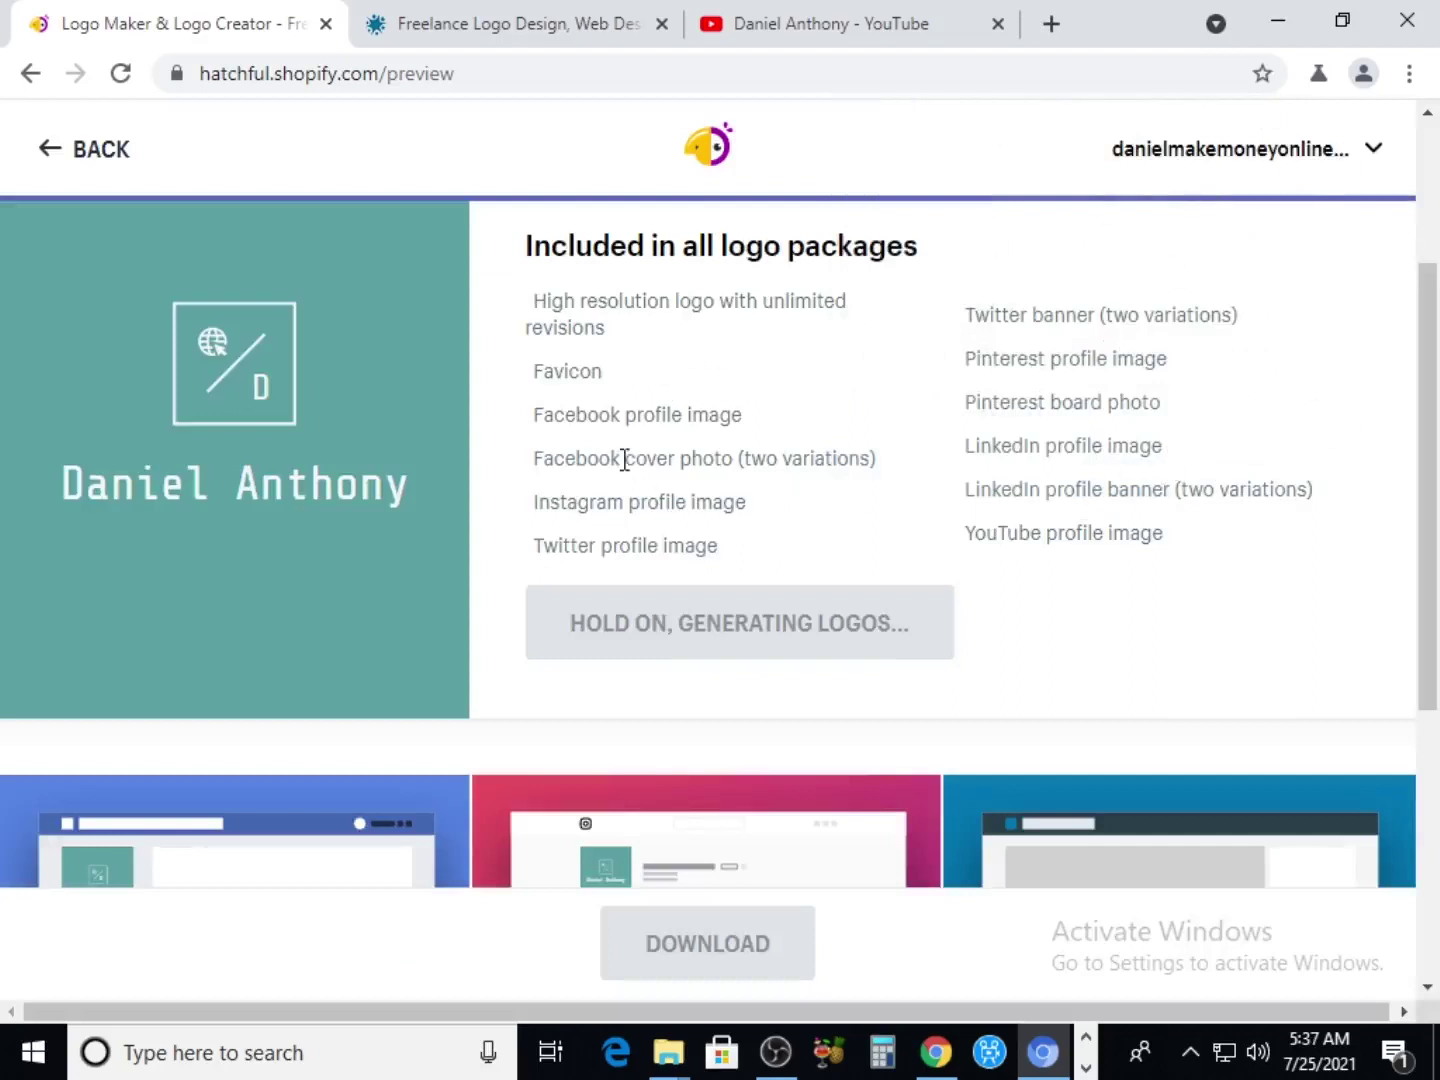
Download the saved teal logo from Your logos and confirm the 'All done!' e-mail notice
scroll(620, 455, "down", 4)
scroll(617, 452, "up", 4)
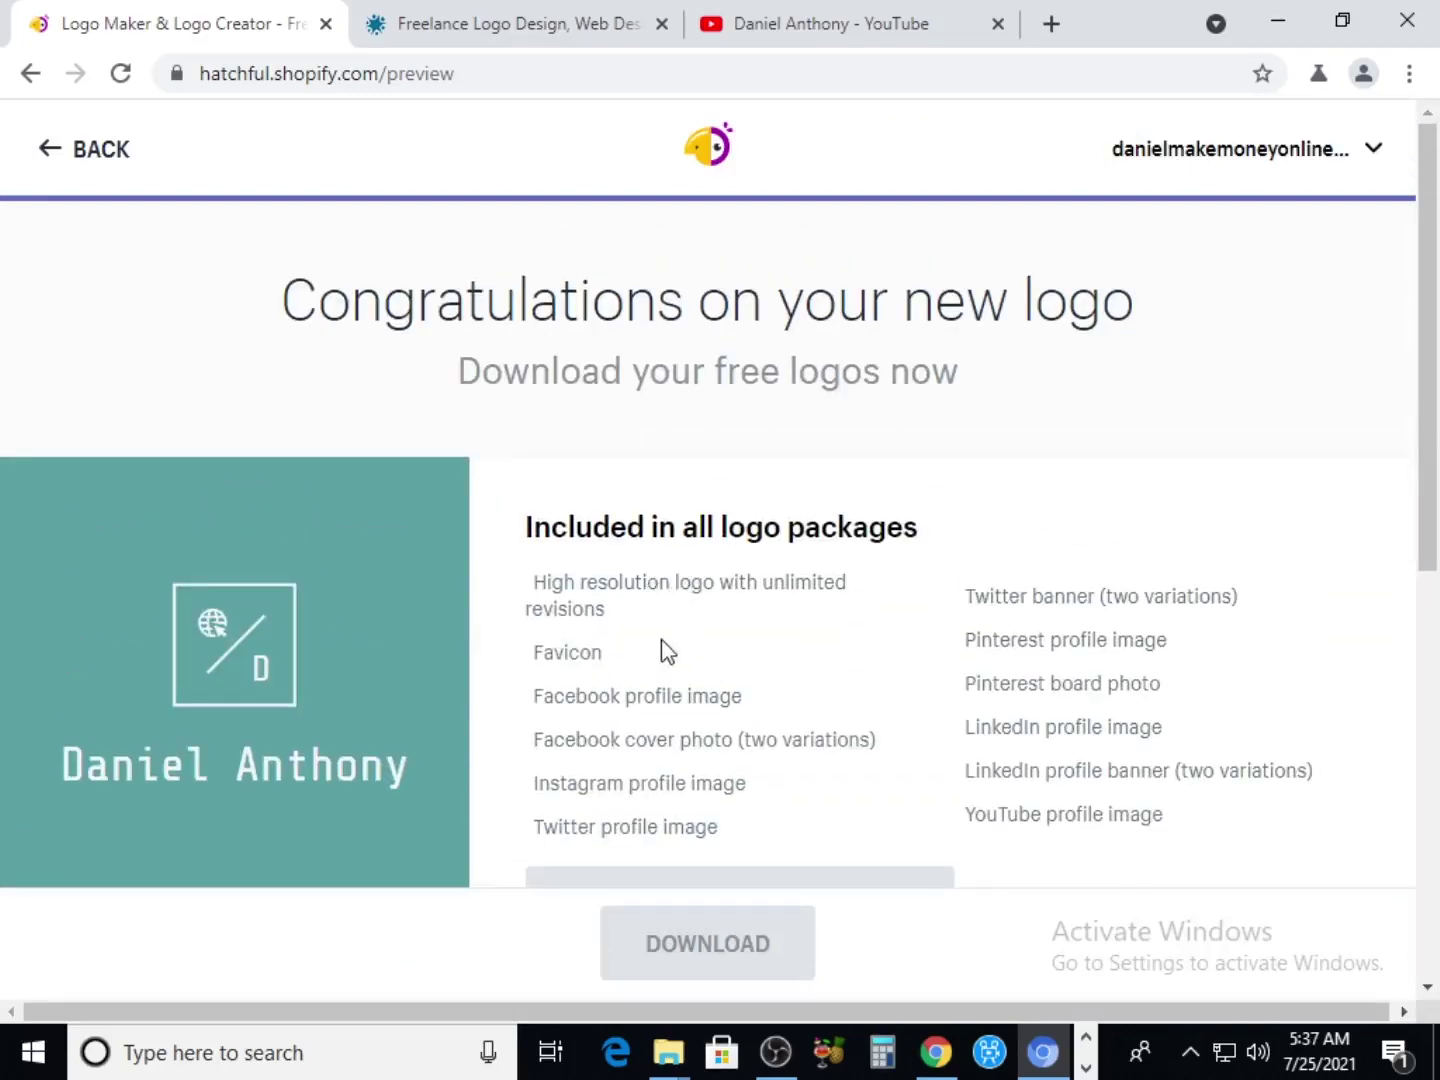
scroll(656, 640, "down", 3)
scroll(654, 636, "down", 2)
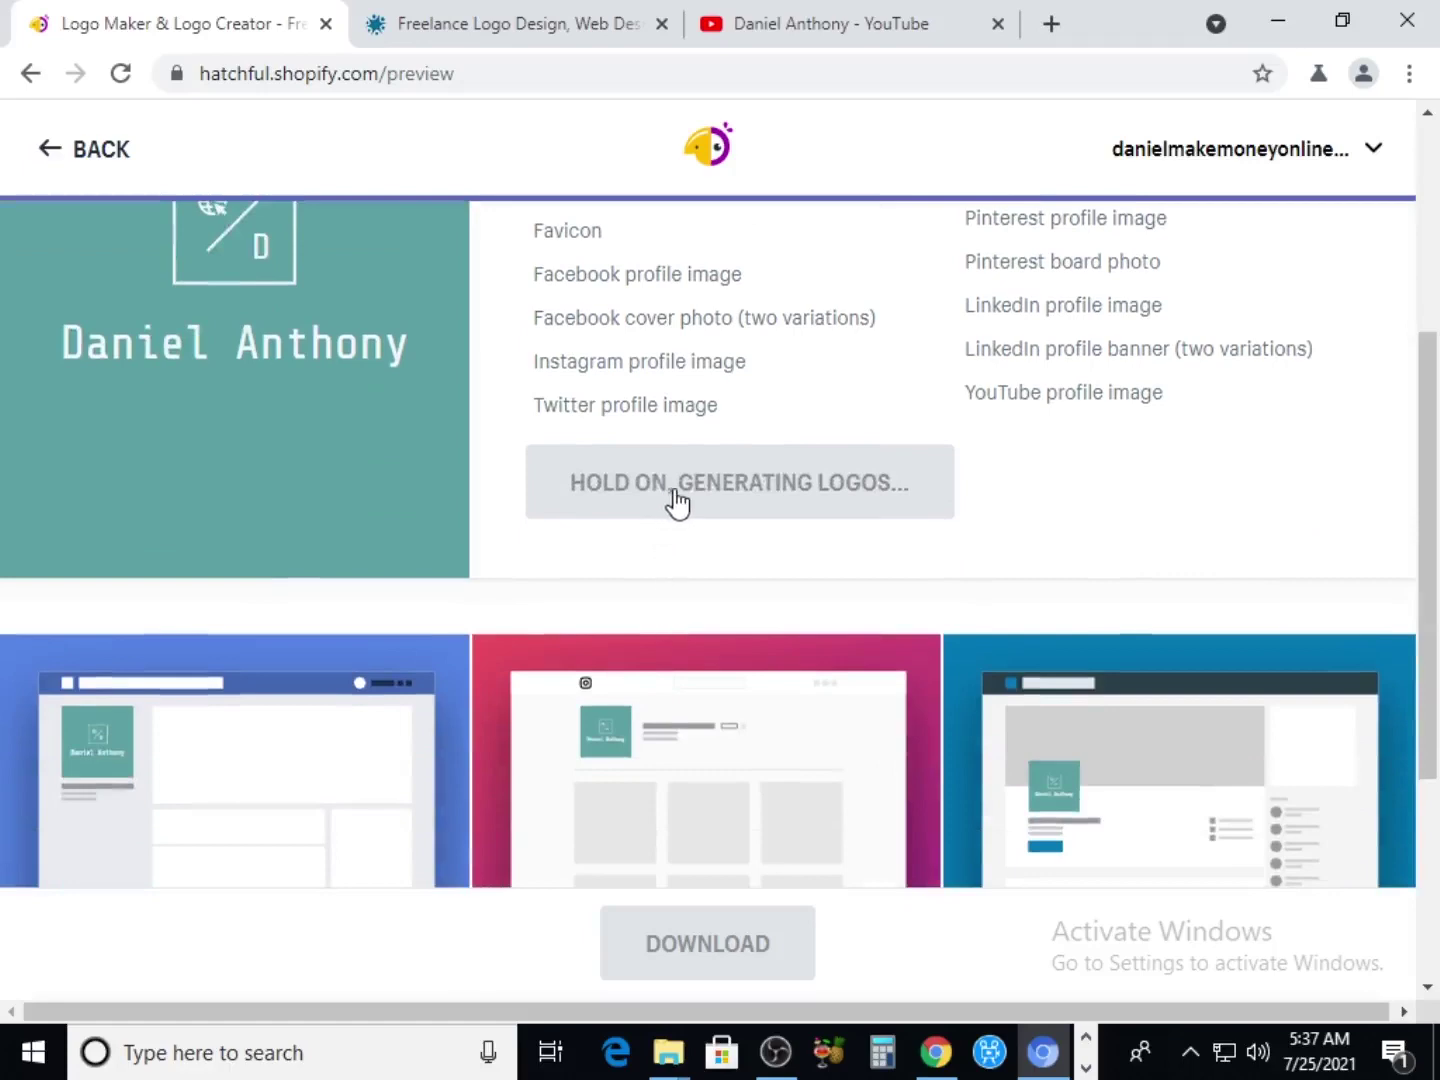
scroll(672, 500, "up", 4)
scroll(675, 491, "down", 8)
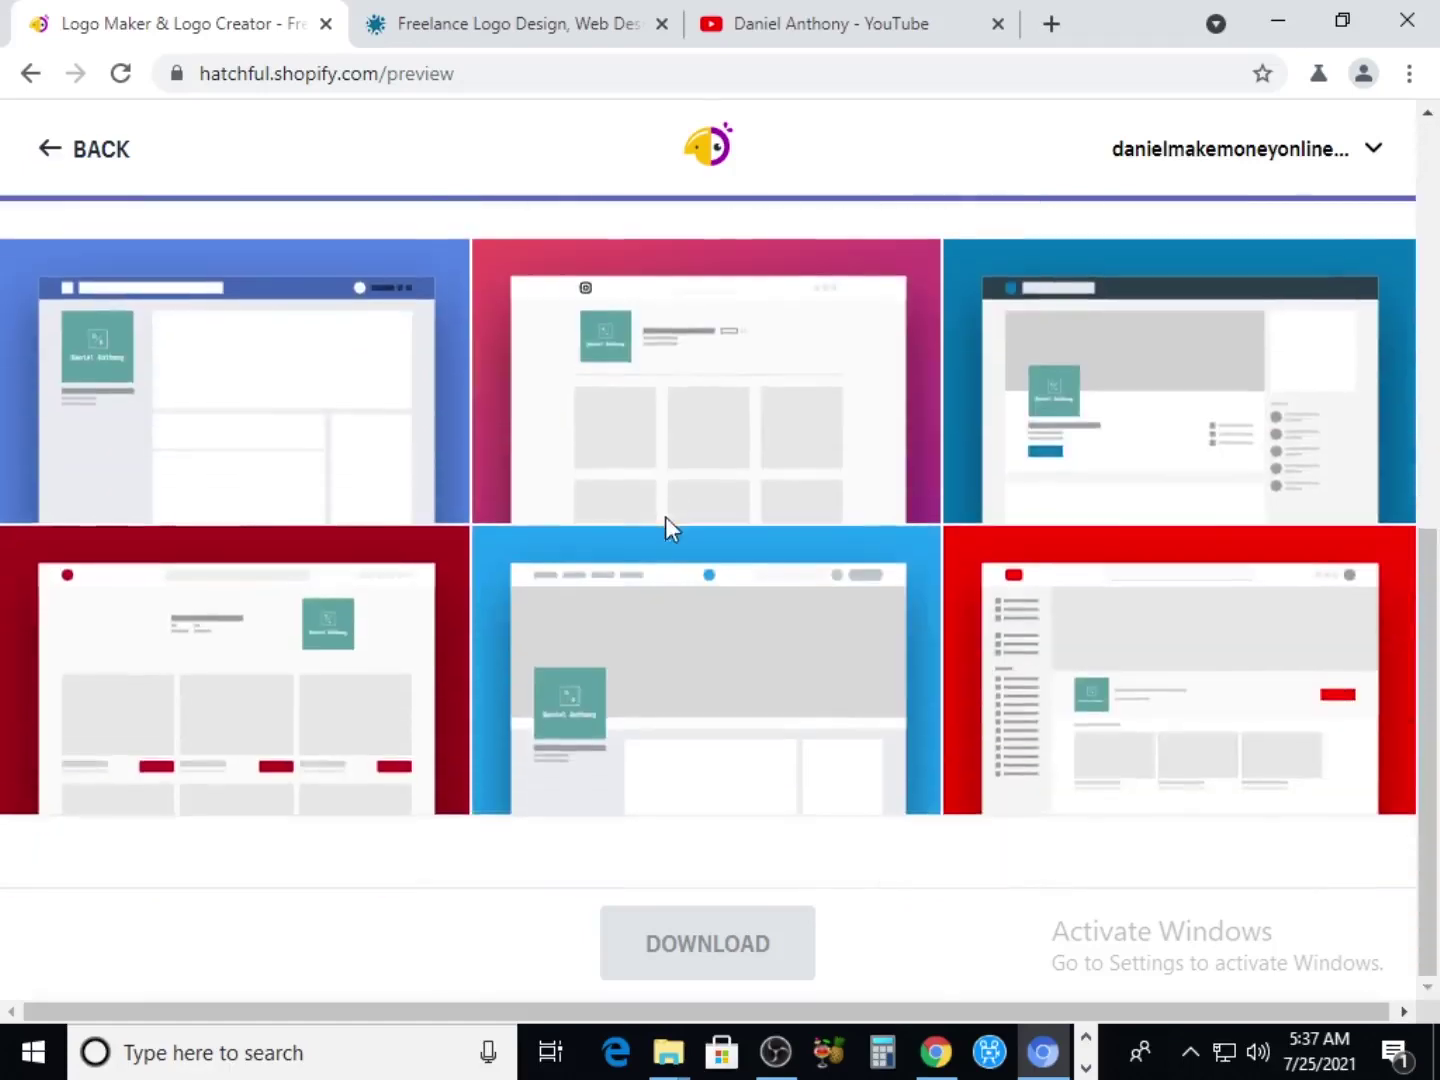
scroll(685, 612, "up", 8)
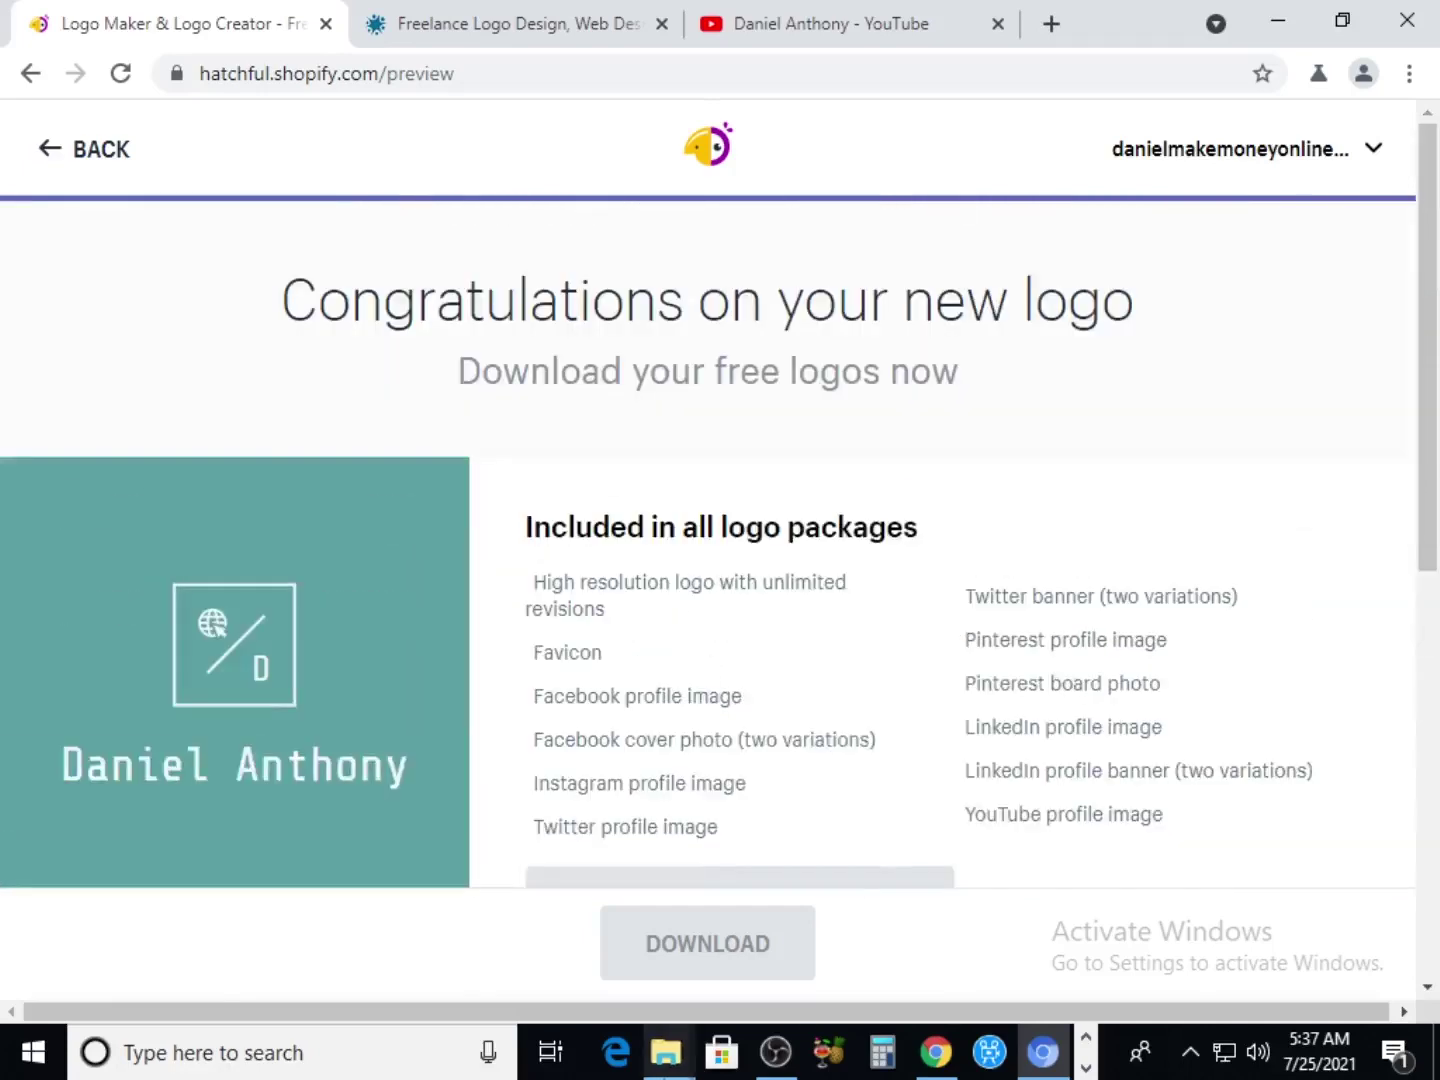
left_click(687, 949)
scroll(676, 695, "down", 3)
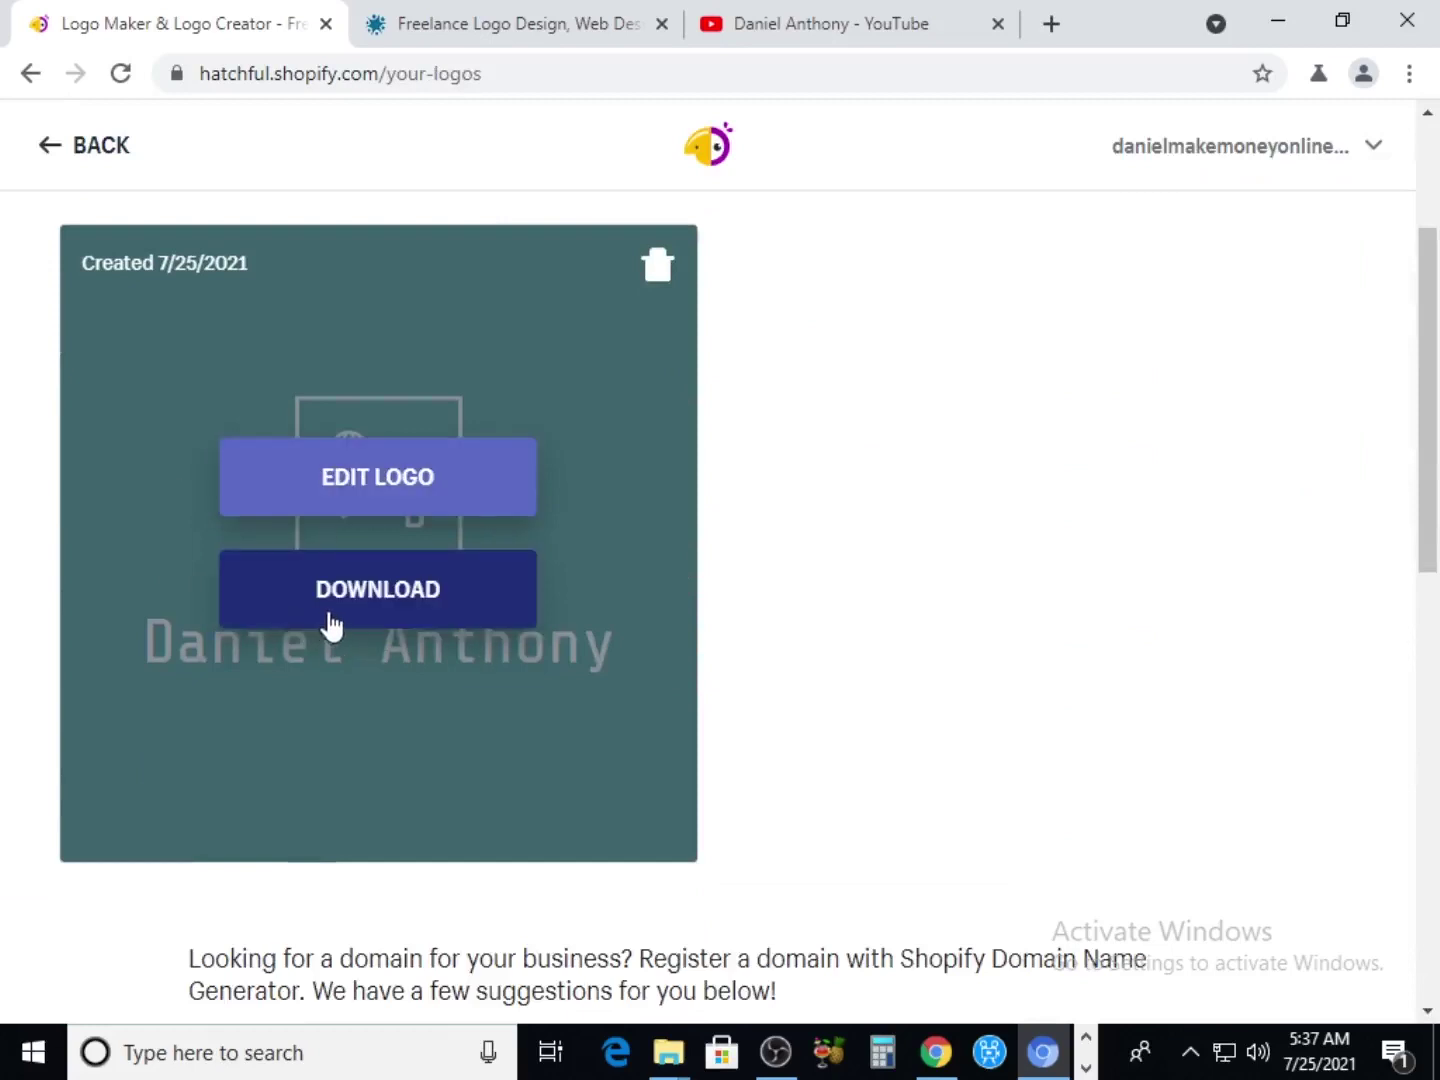
scroll(330, 624, "down", 1)
scroll(328, 620, "up", 4)
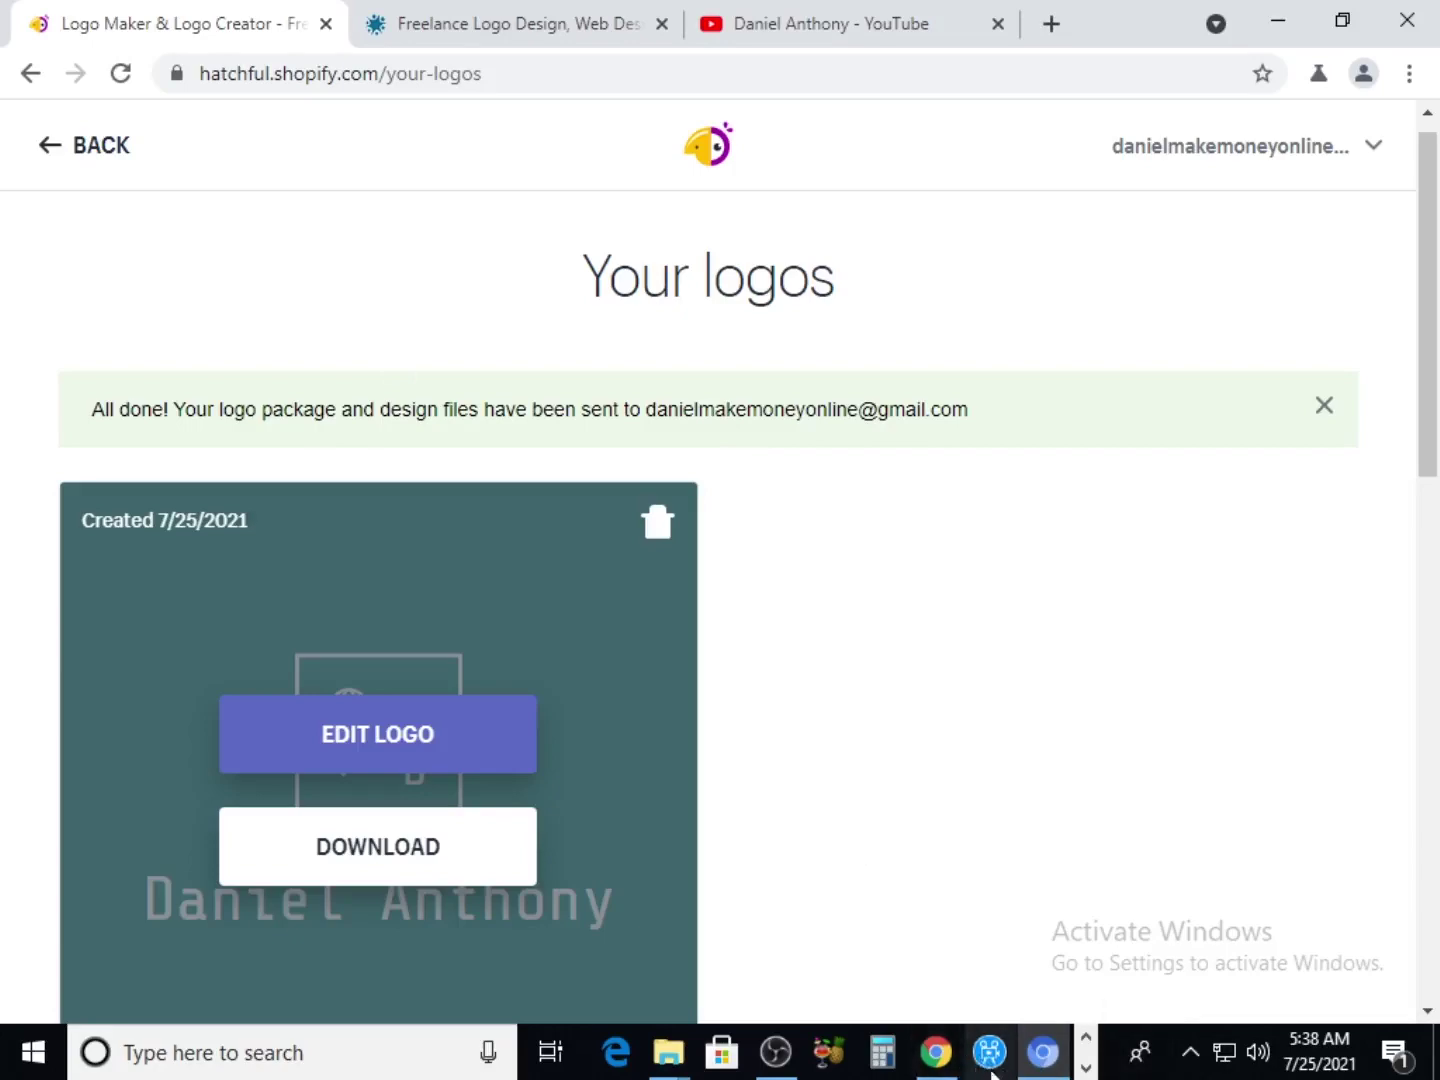
Save HatchfulExport-All.zip from the Hatchful brand assets e-mail and drag it onto the desktop
left_click(941, 1066)
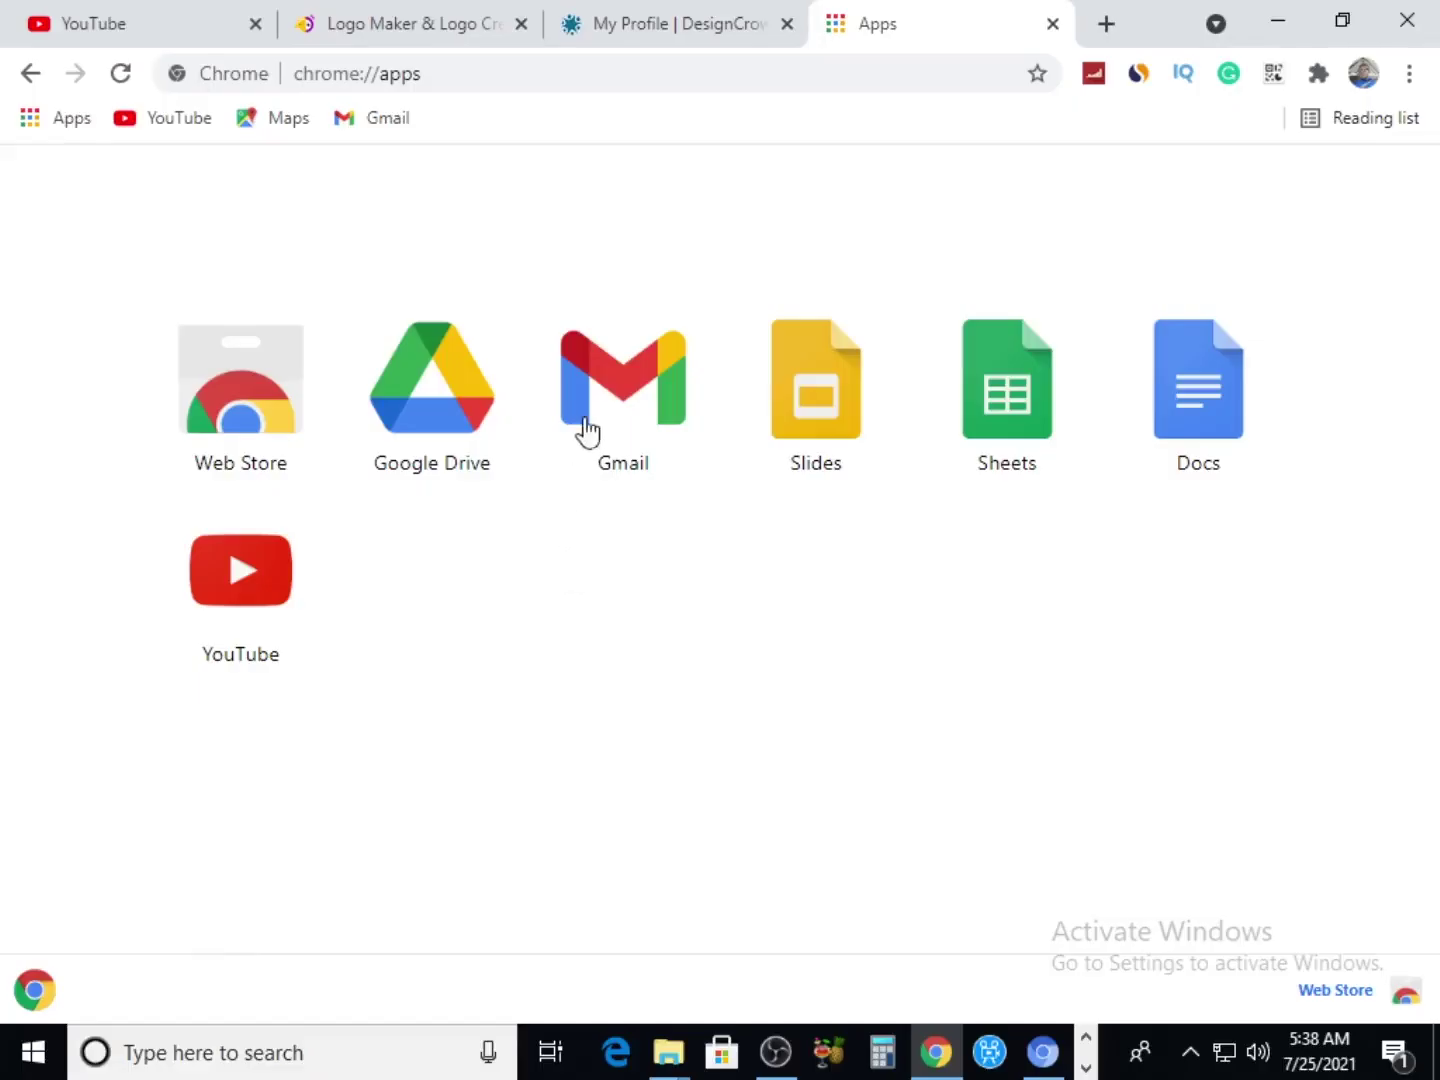
left_click(587, 428)
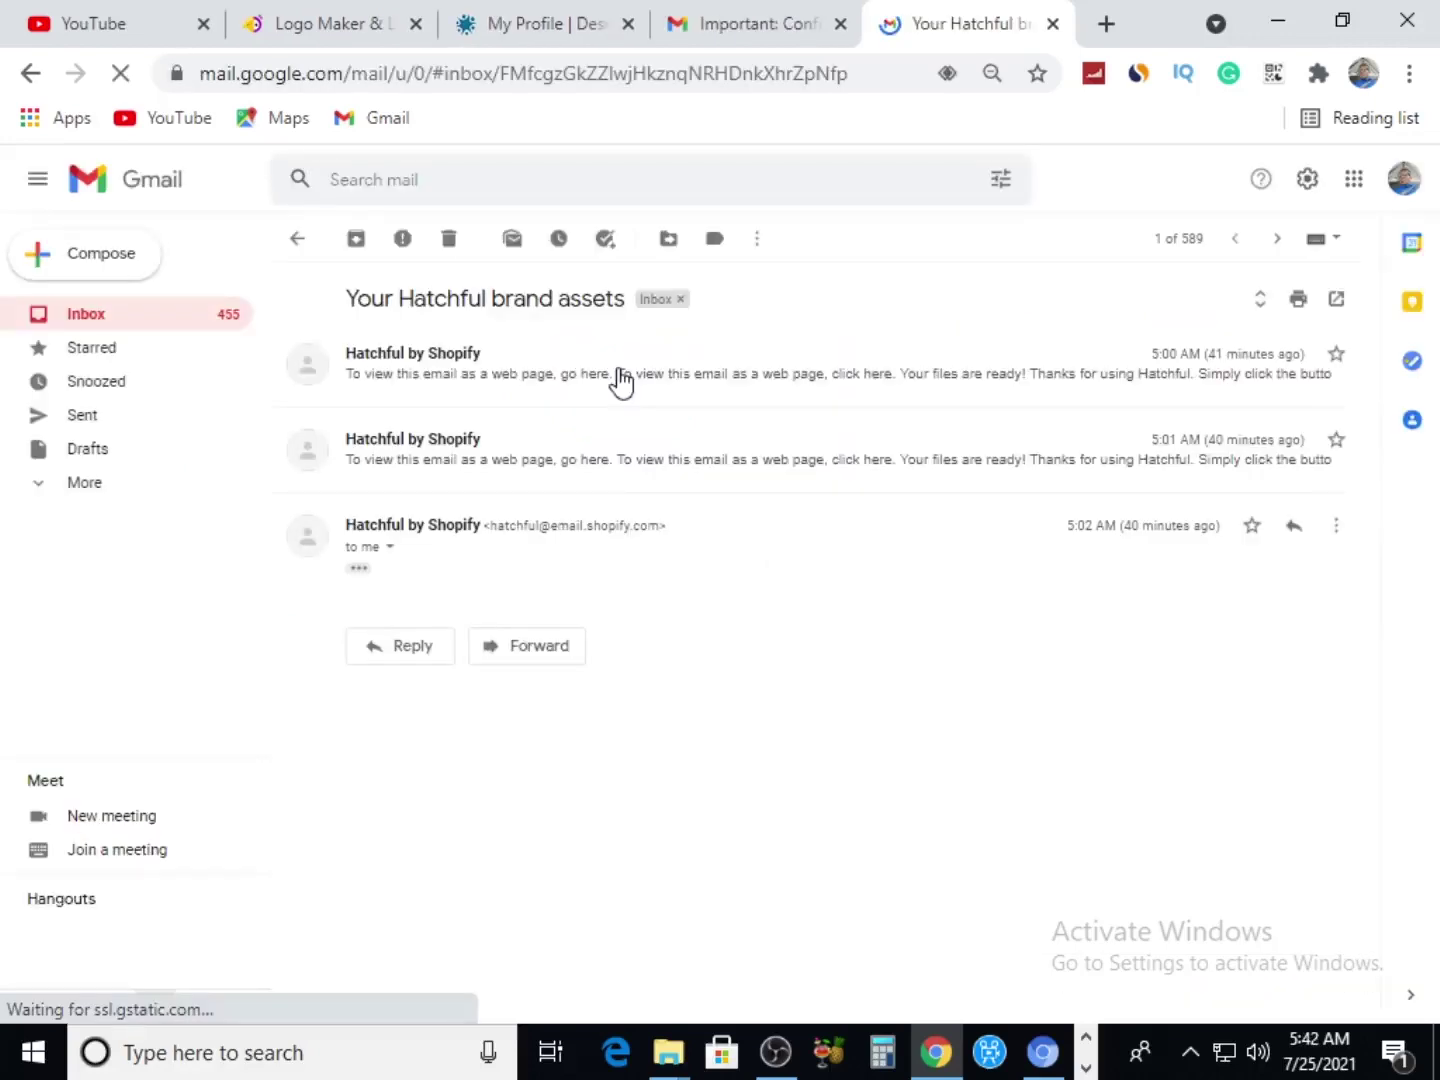
scroll(589, 410, "down", 5)
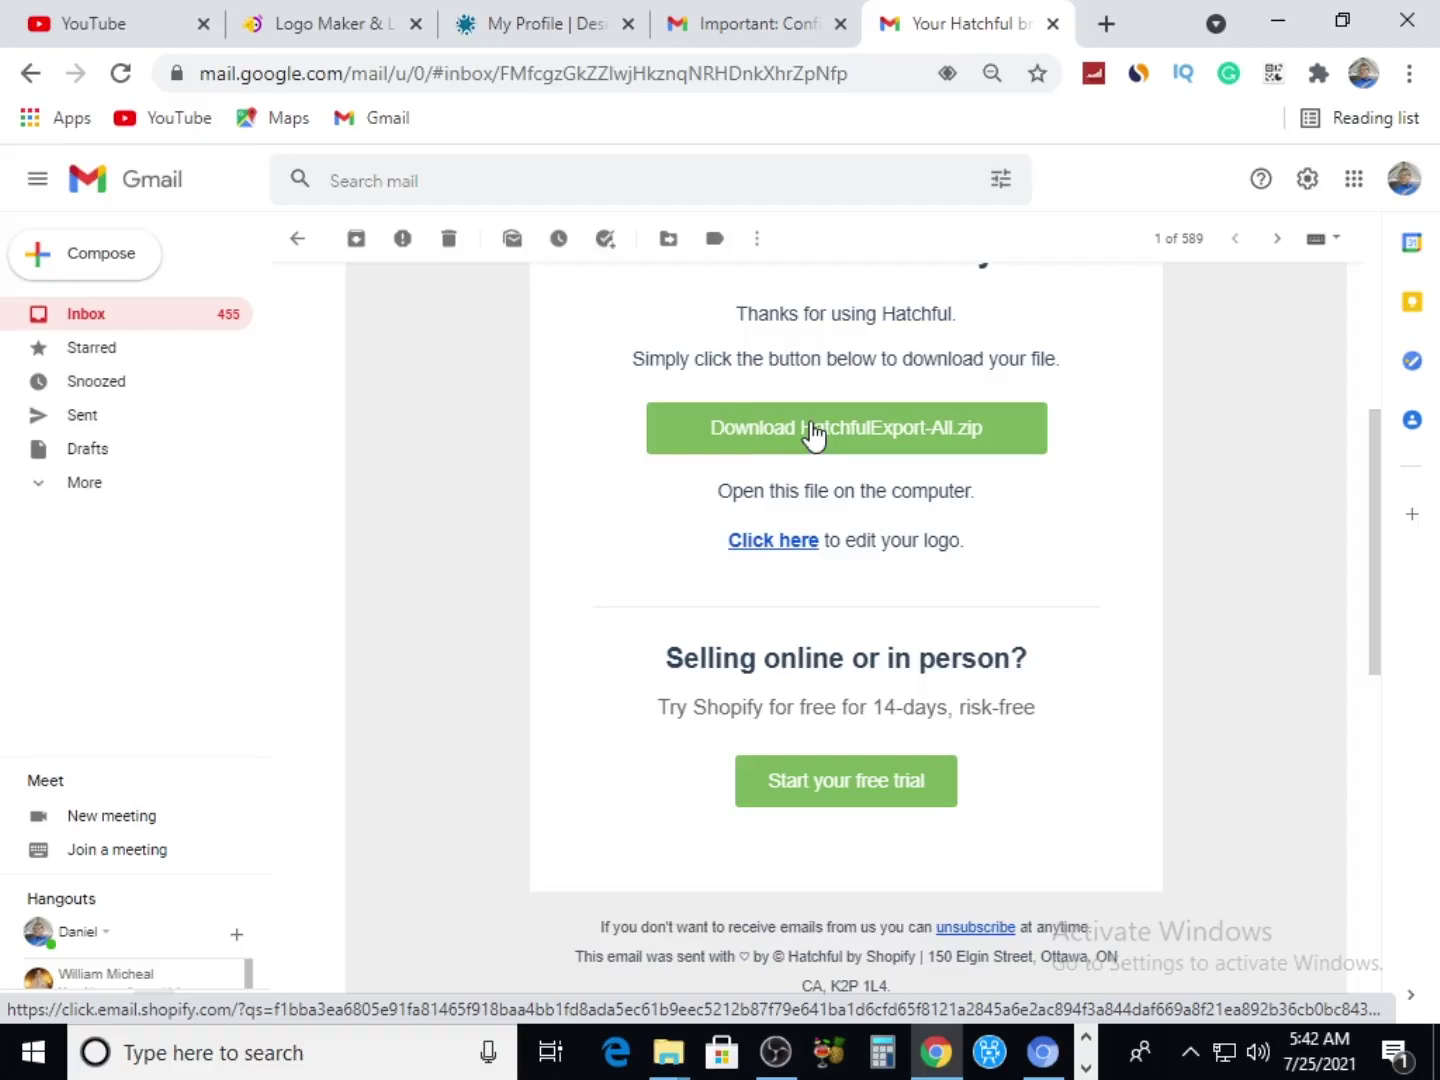
left_click(815, 429)
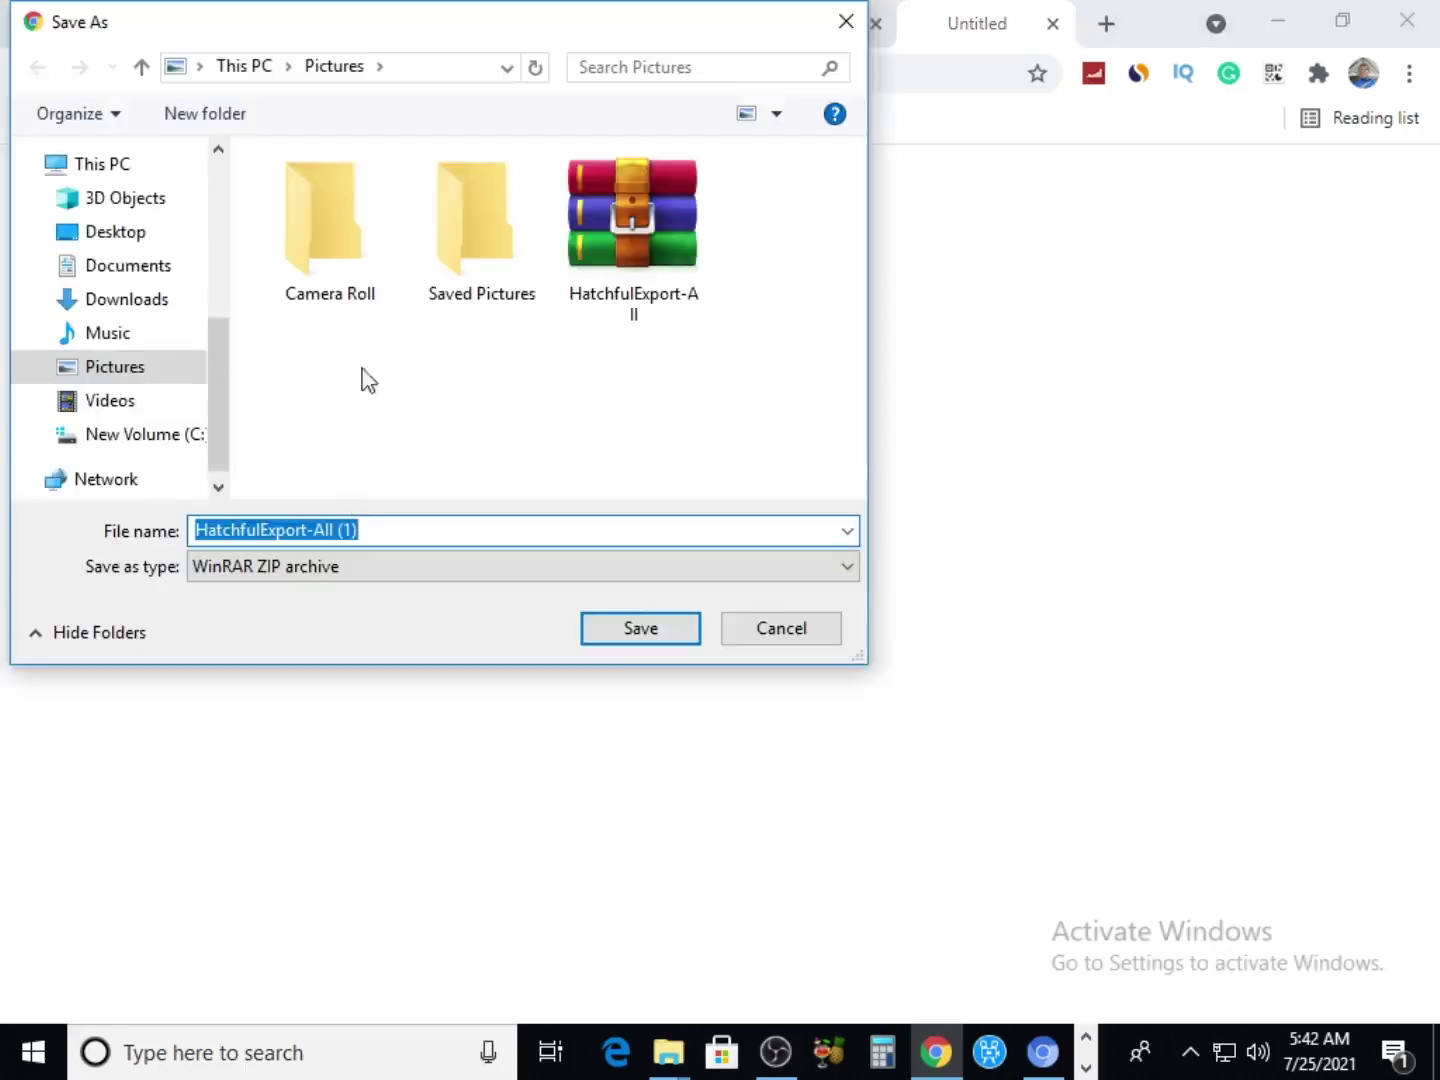
left_click(619, 634)
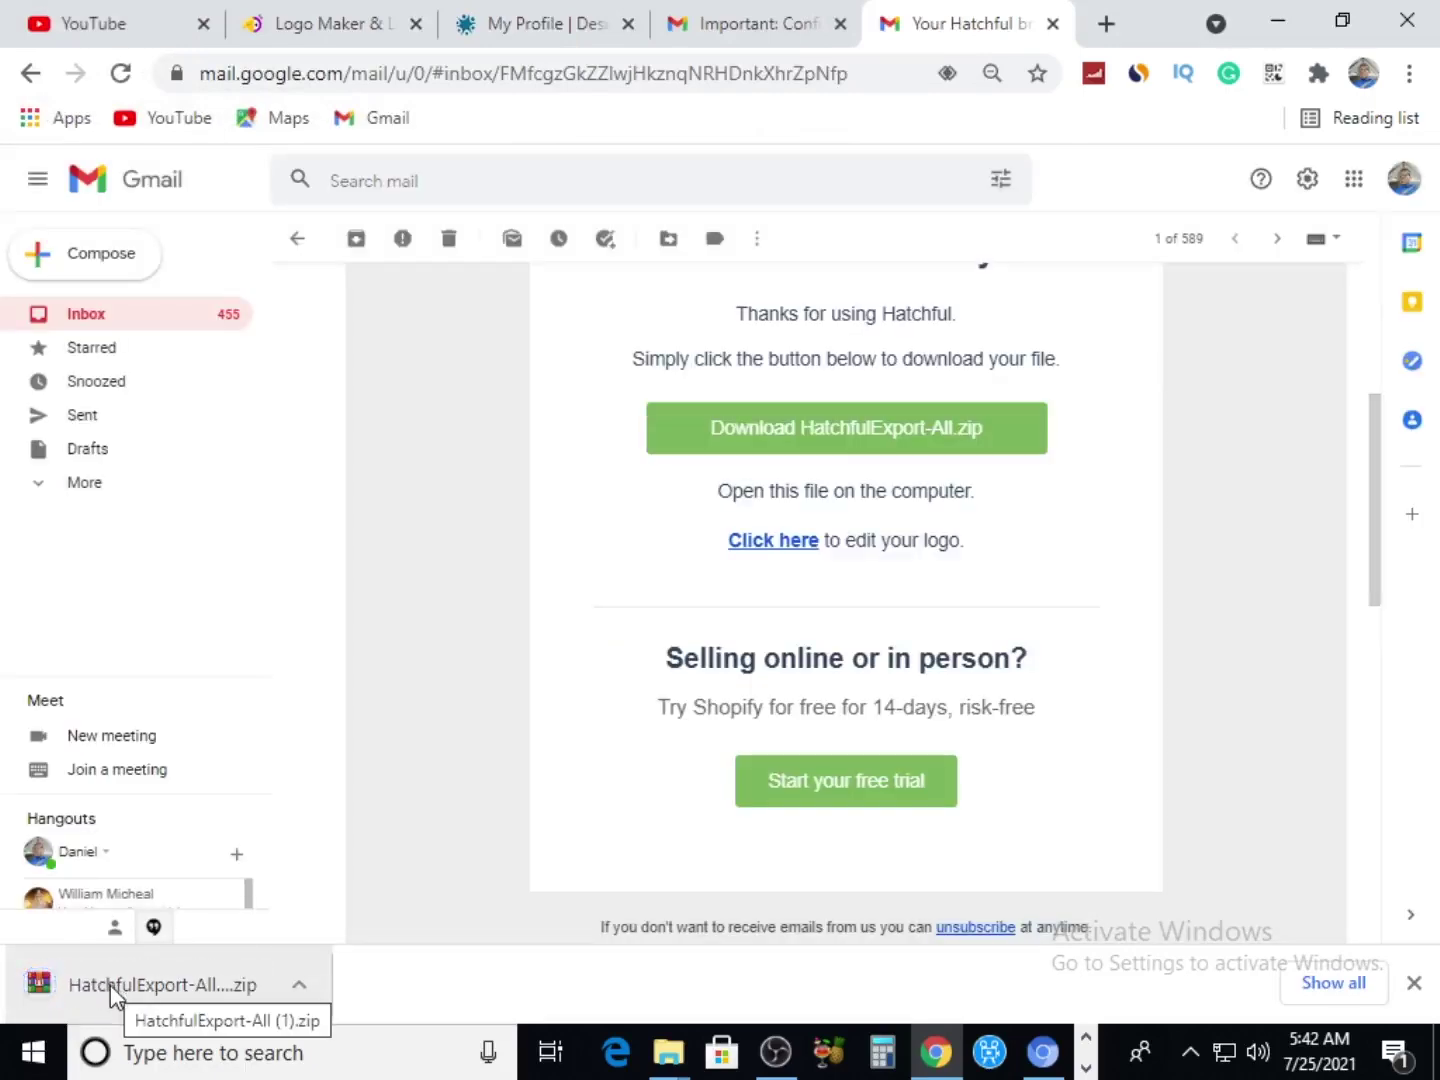
mouse_move(112, 994)
left_mouse_down()
mouse_move(890, 807)
mouse_move(1432, 1072)
mouse_move(1381, 976)
mouse_move(686, 254)
left_mouse_up()
Move the downloaded zip from the desktop into New folder and open it
left_click(595, 409)
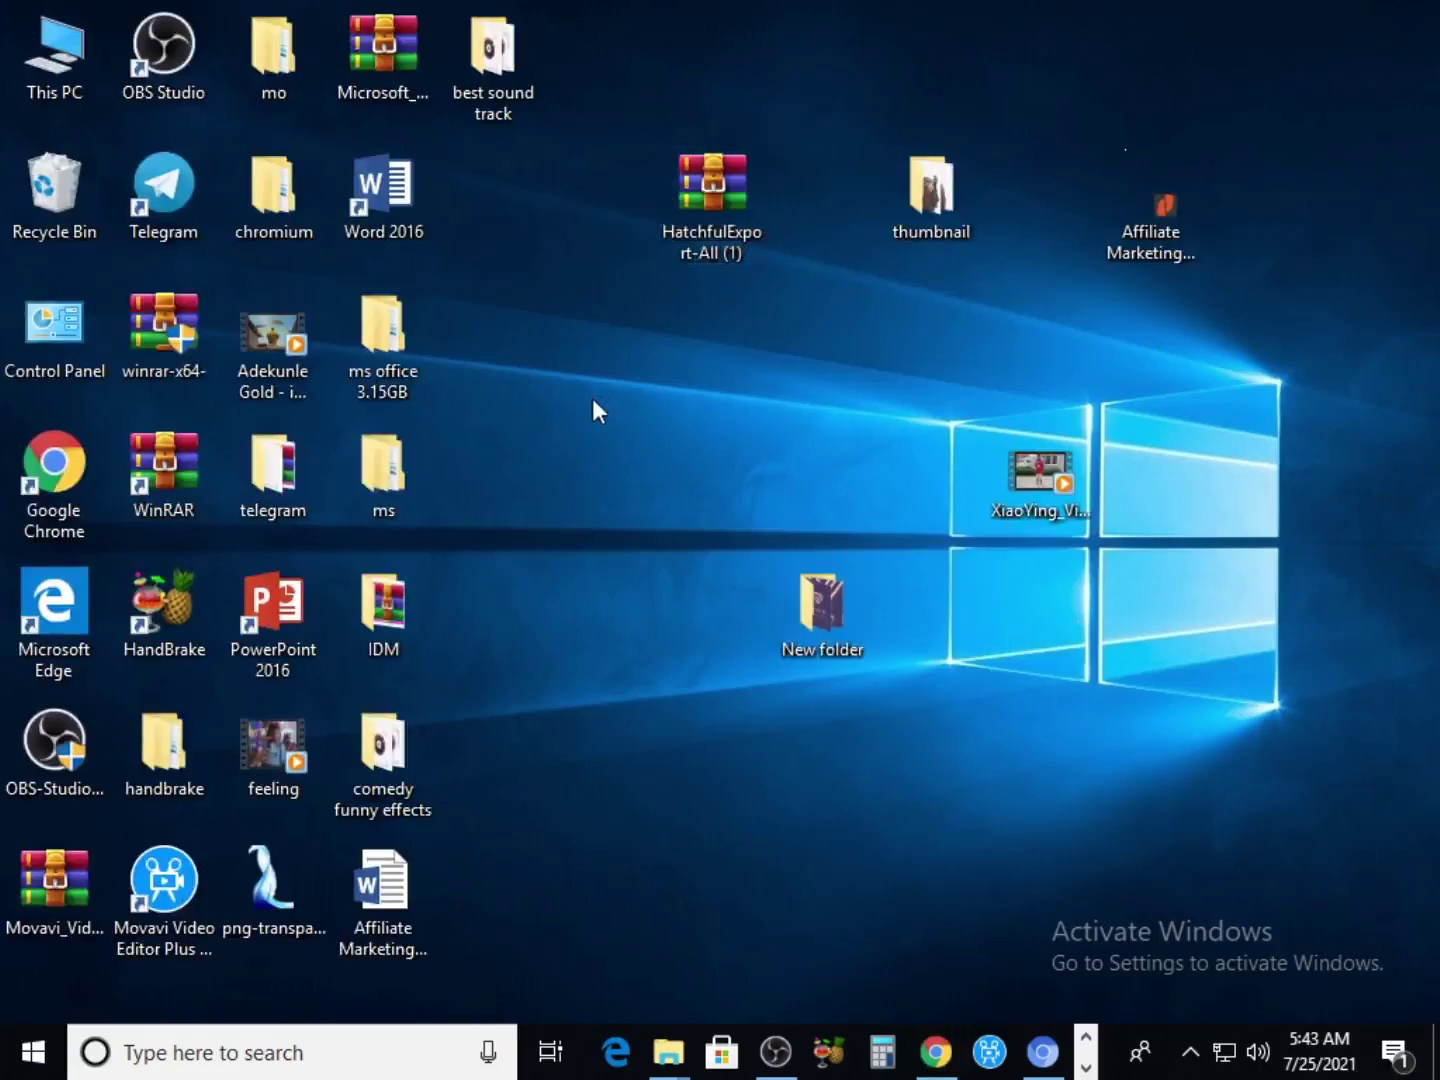
mouse_move(689, 204)
left_mouse_down()
mouse_move(725, 528)
mouse_move(793, 650)
left_mouse_up()
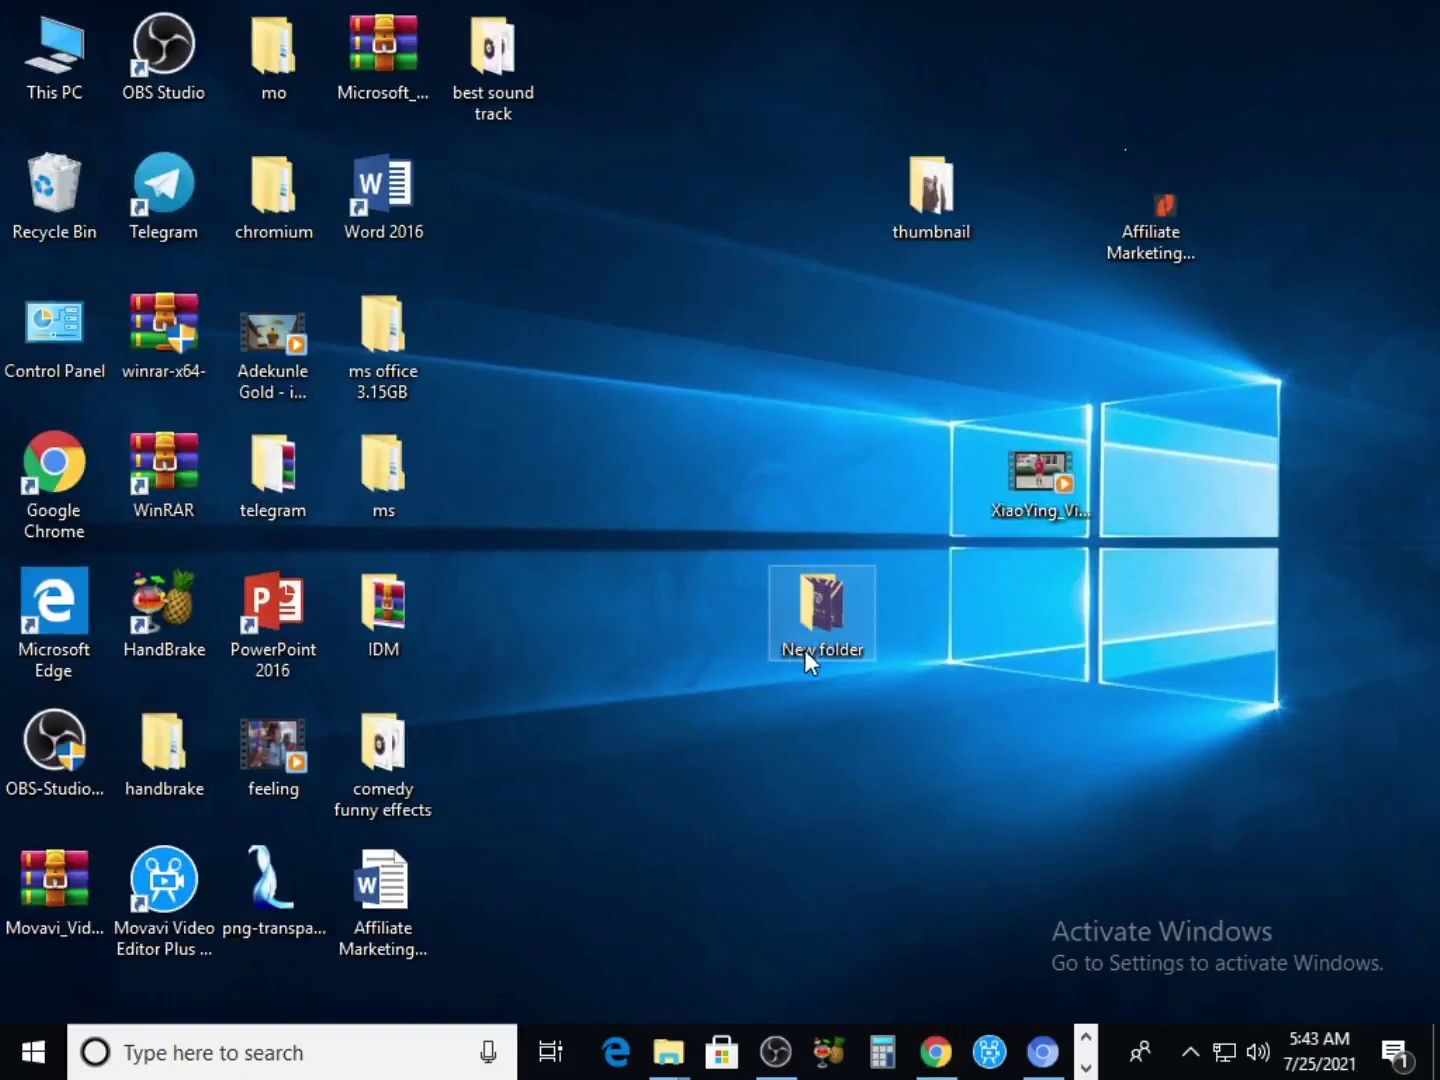
double_click(855, 589)
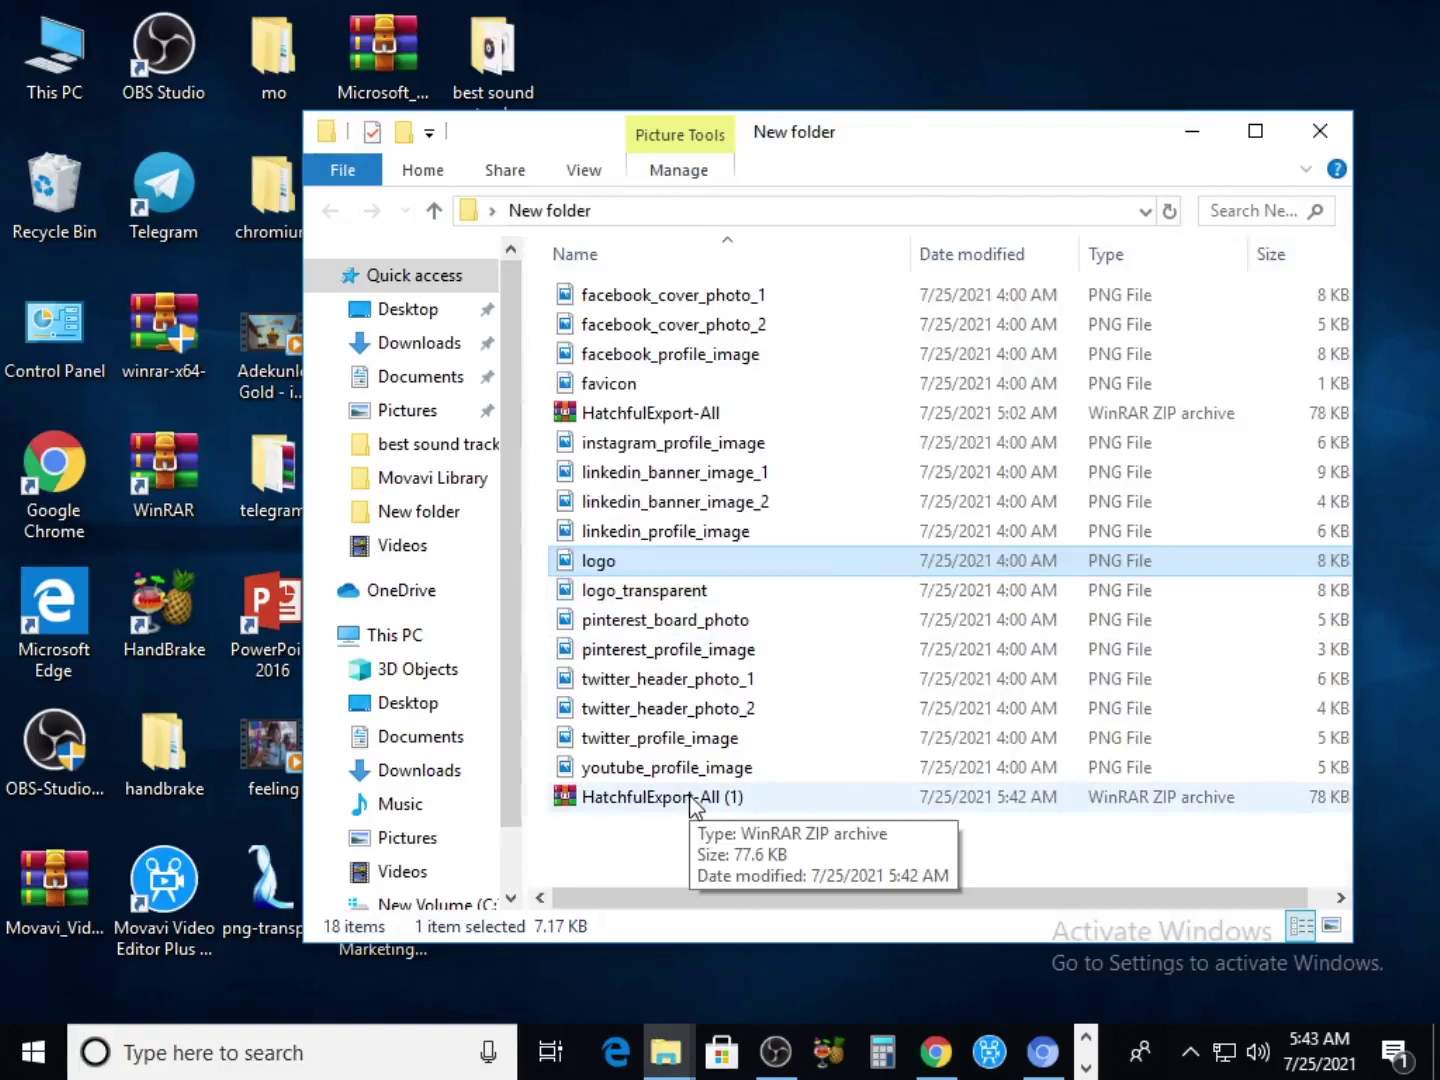
Extract HatchfulExport-All (1) here, replacing all existing files
left_click(693, 796)
right_click(693, 797)
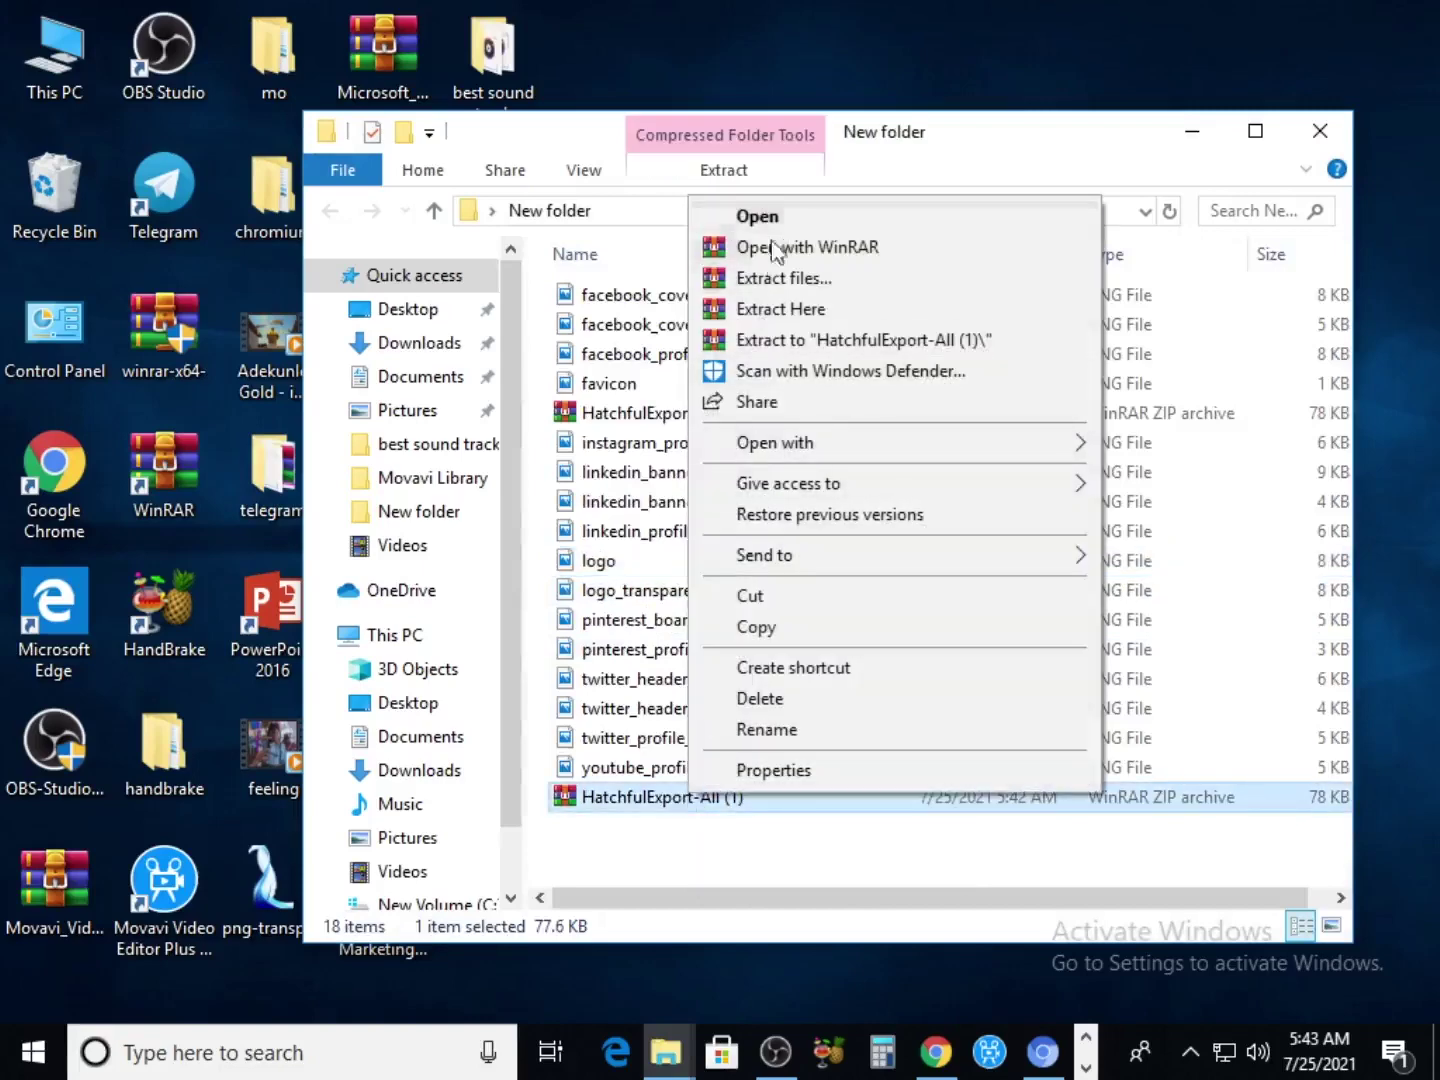
left_click(762, 310)
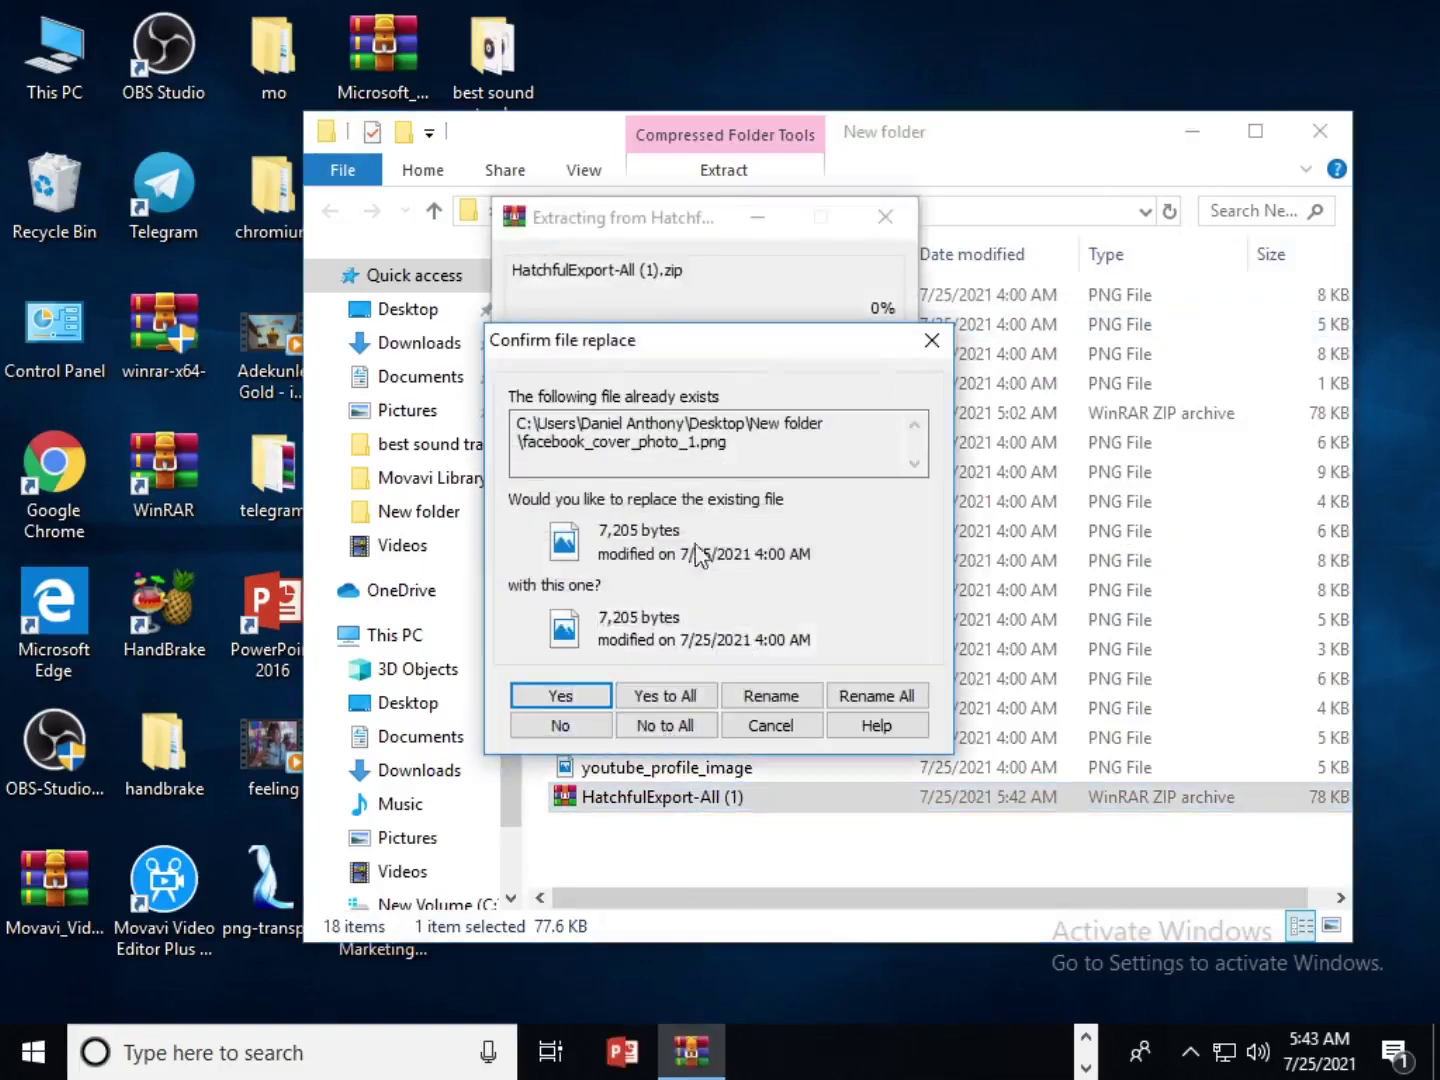
left_click(657, 694)
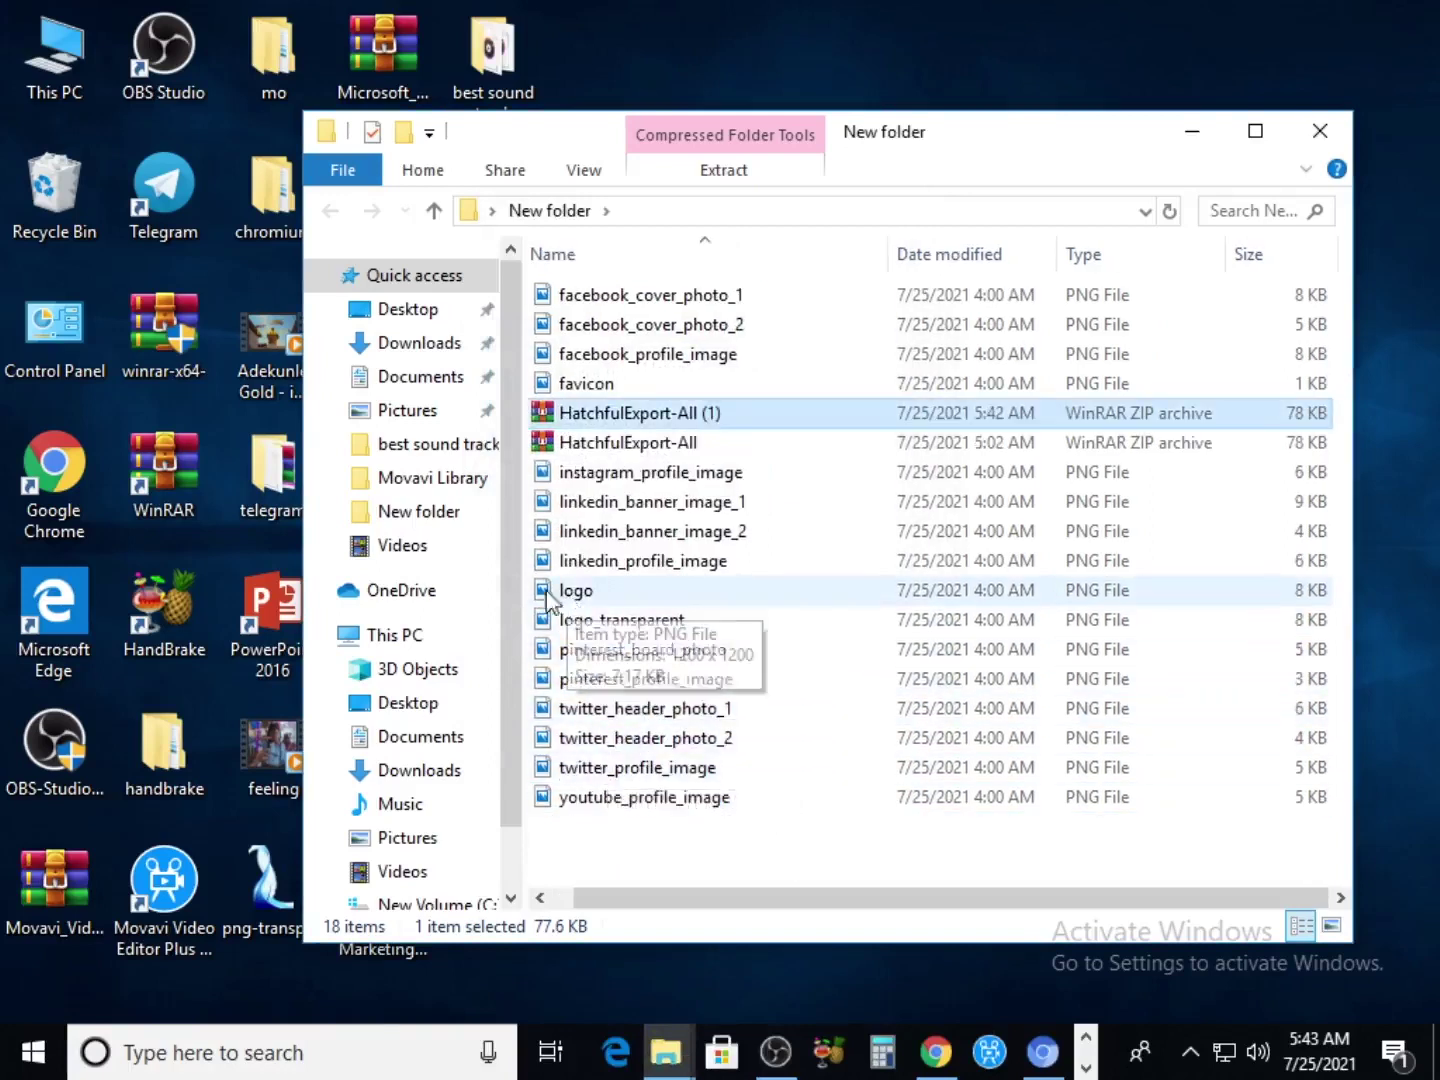
Put the logo image on the desktop and return to the DesignCrowd profile page
left_click_drag(571, 598, 752, 296)
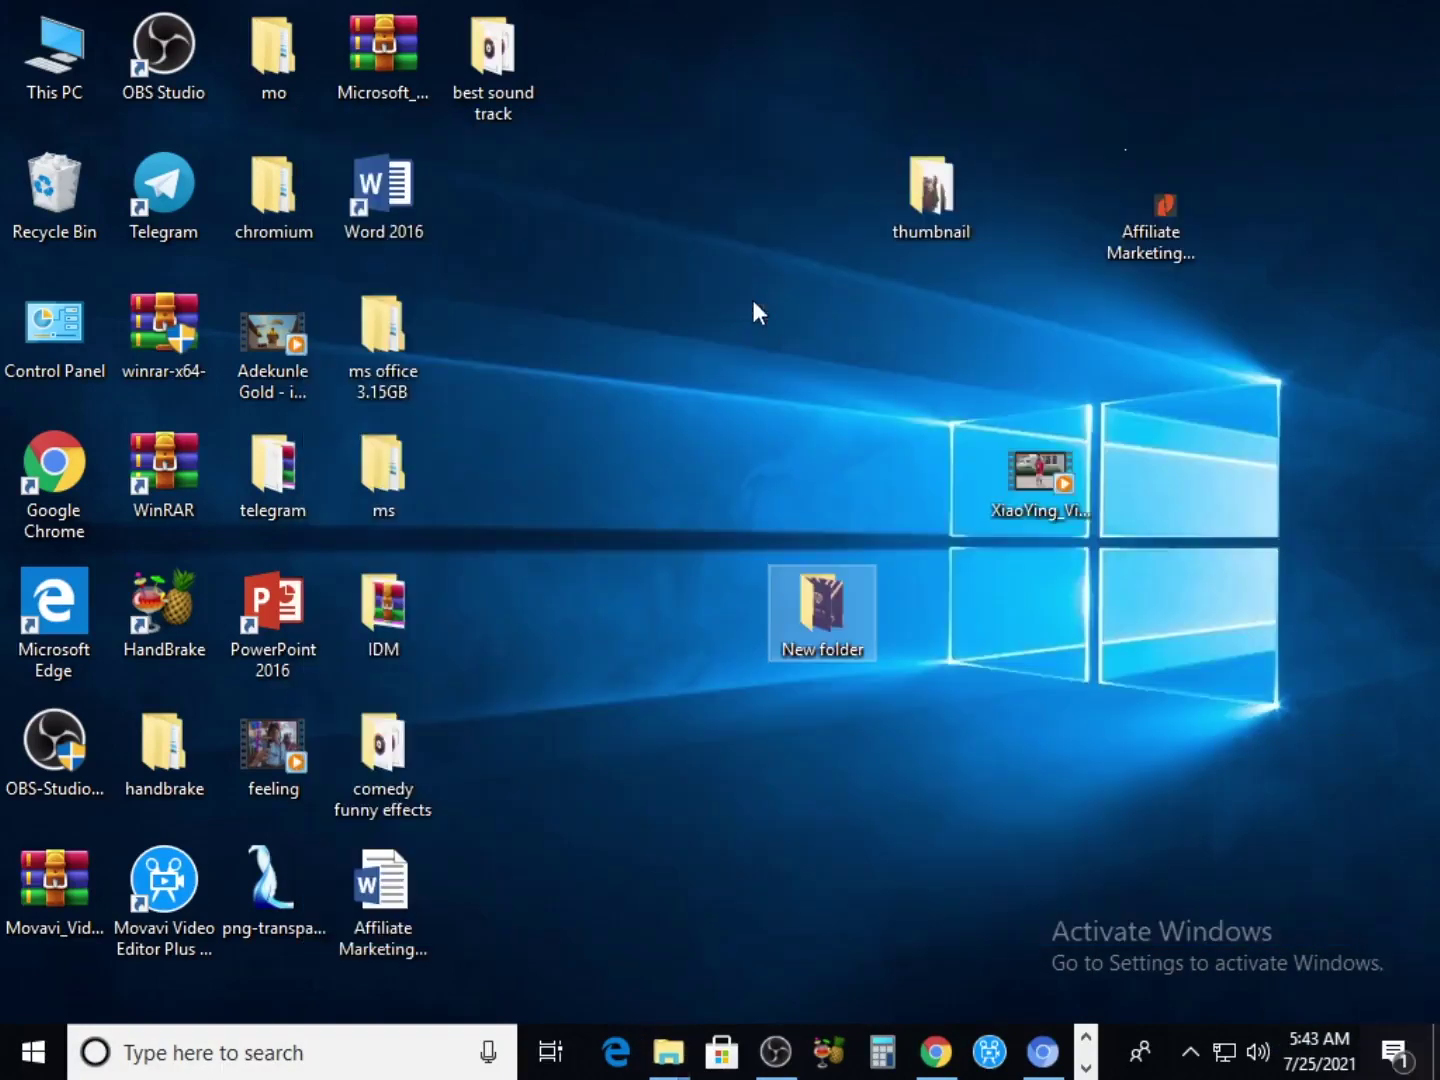
left_click(771, 302)
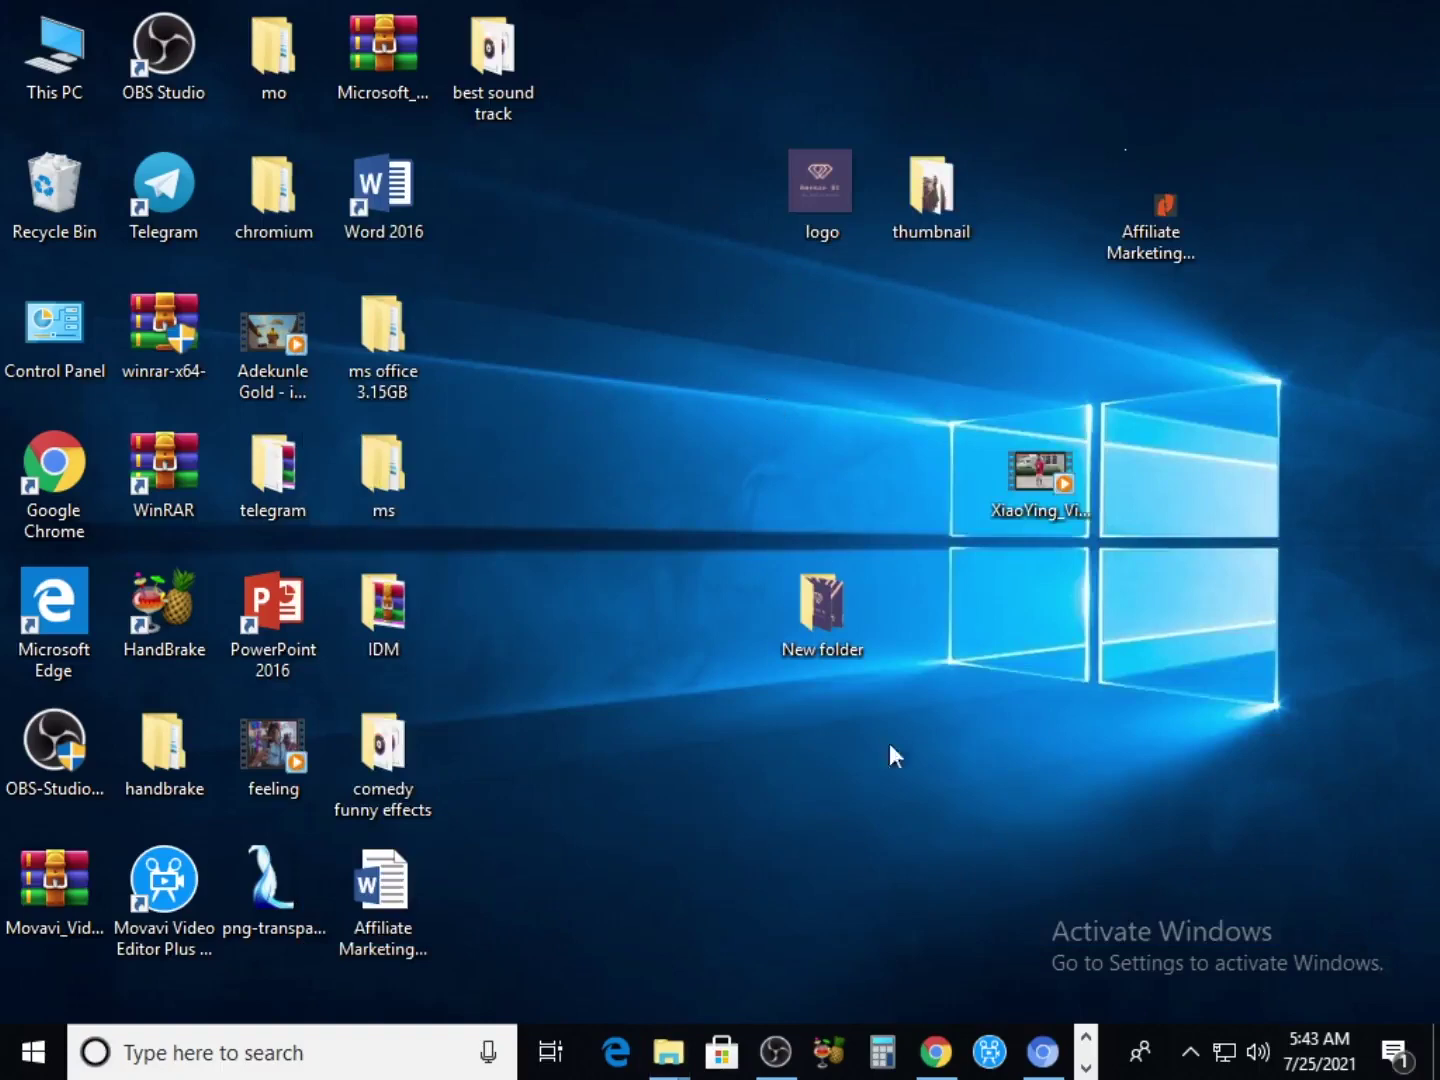
left_click(935, 1050)
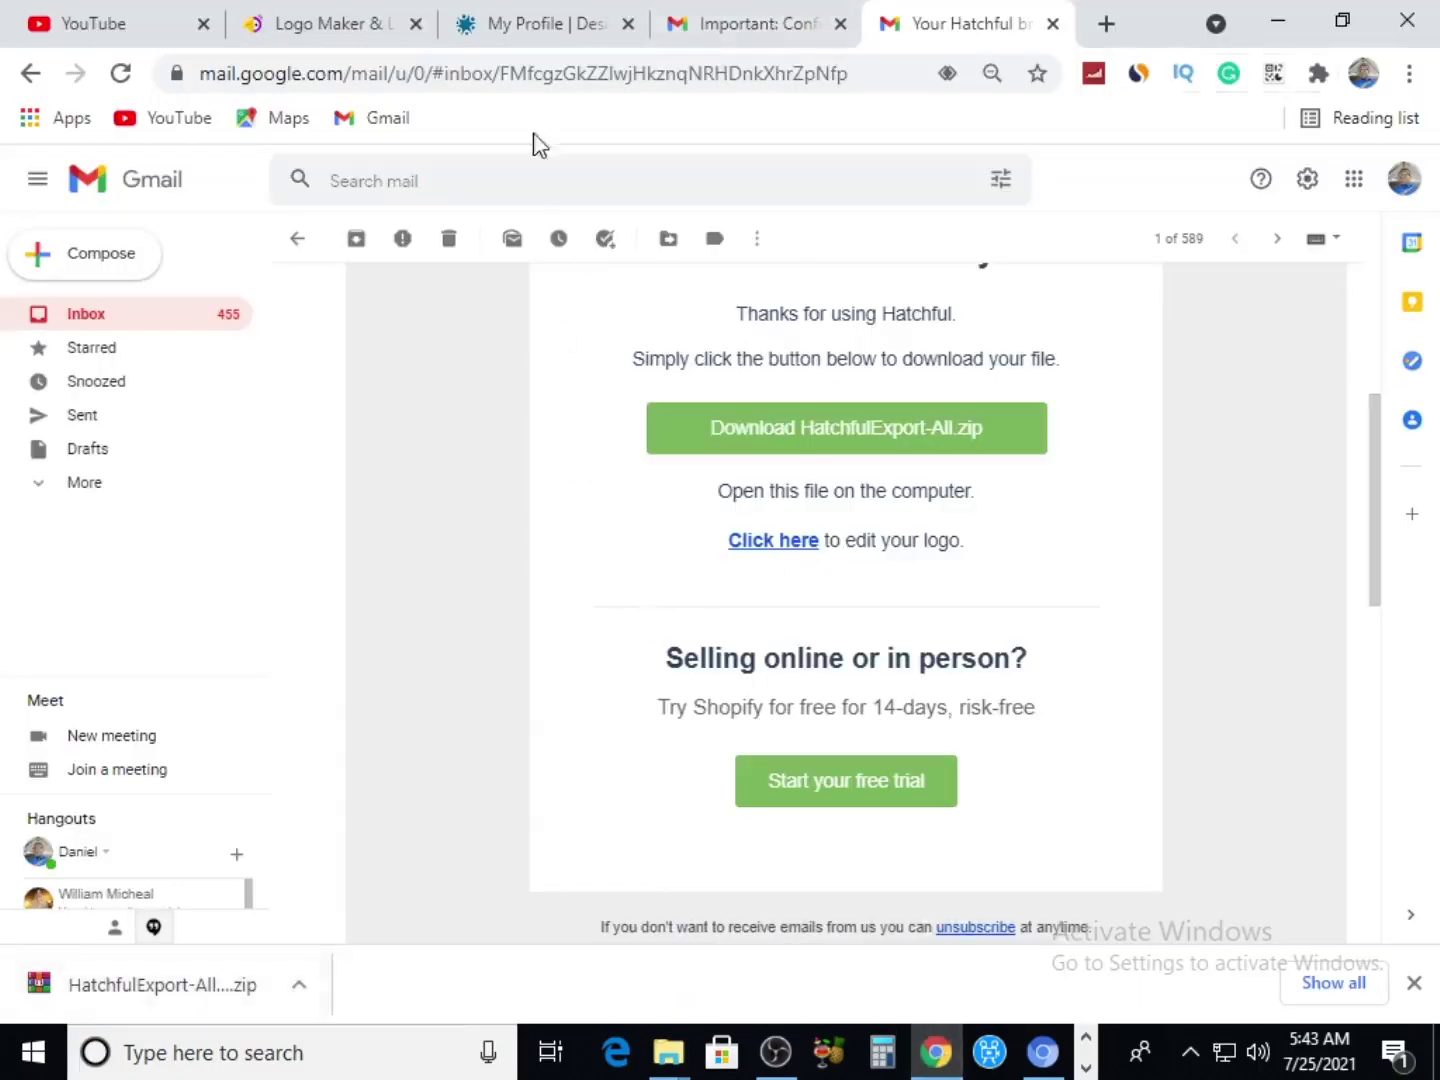
left_click(540, 23)
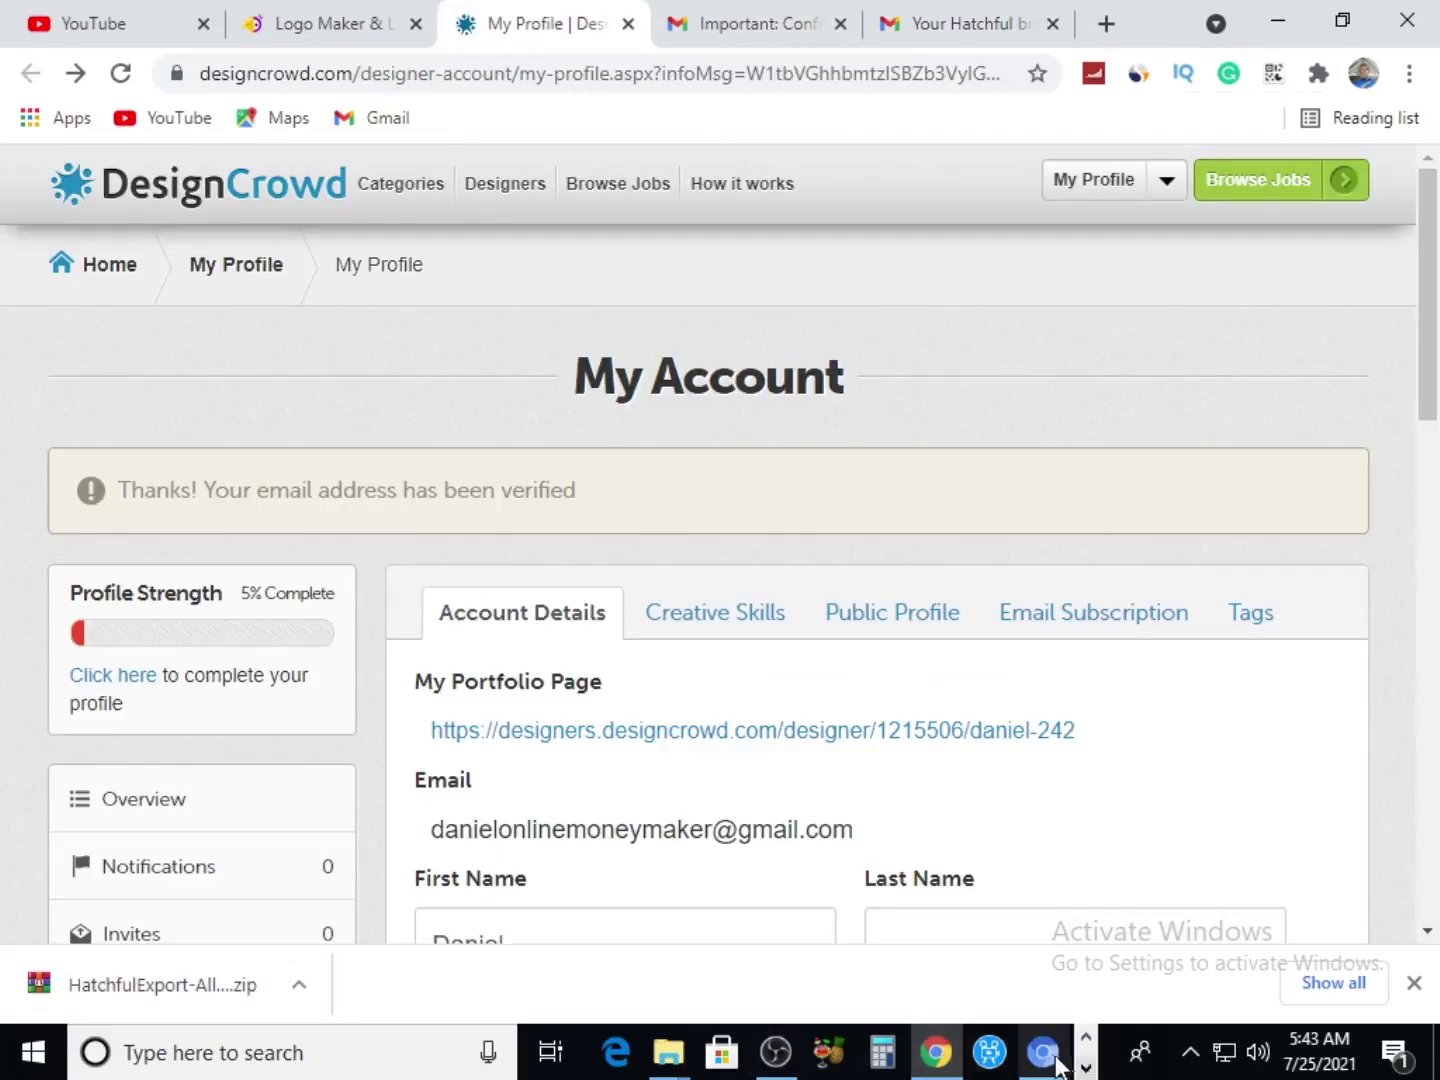
Bring the other Chrome window forward and switch to the Freelance Logo Design DesignCrowd tab
mouse_move(1045, 1051)
left_click(1021, 923)
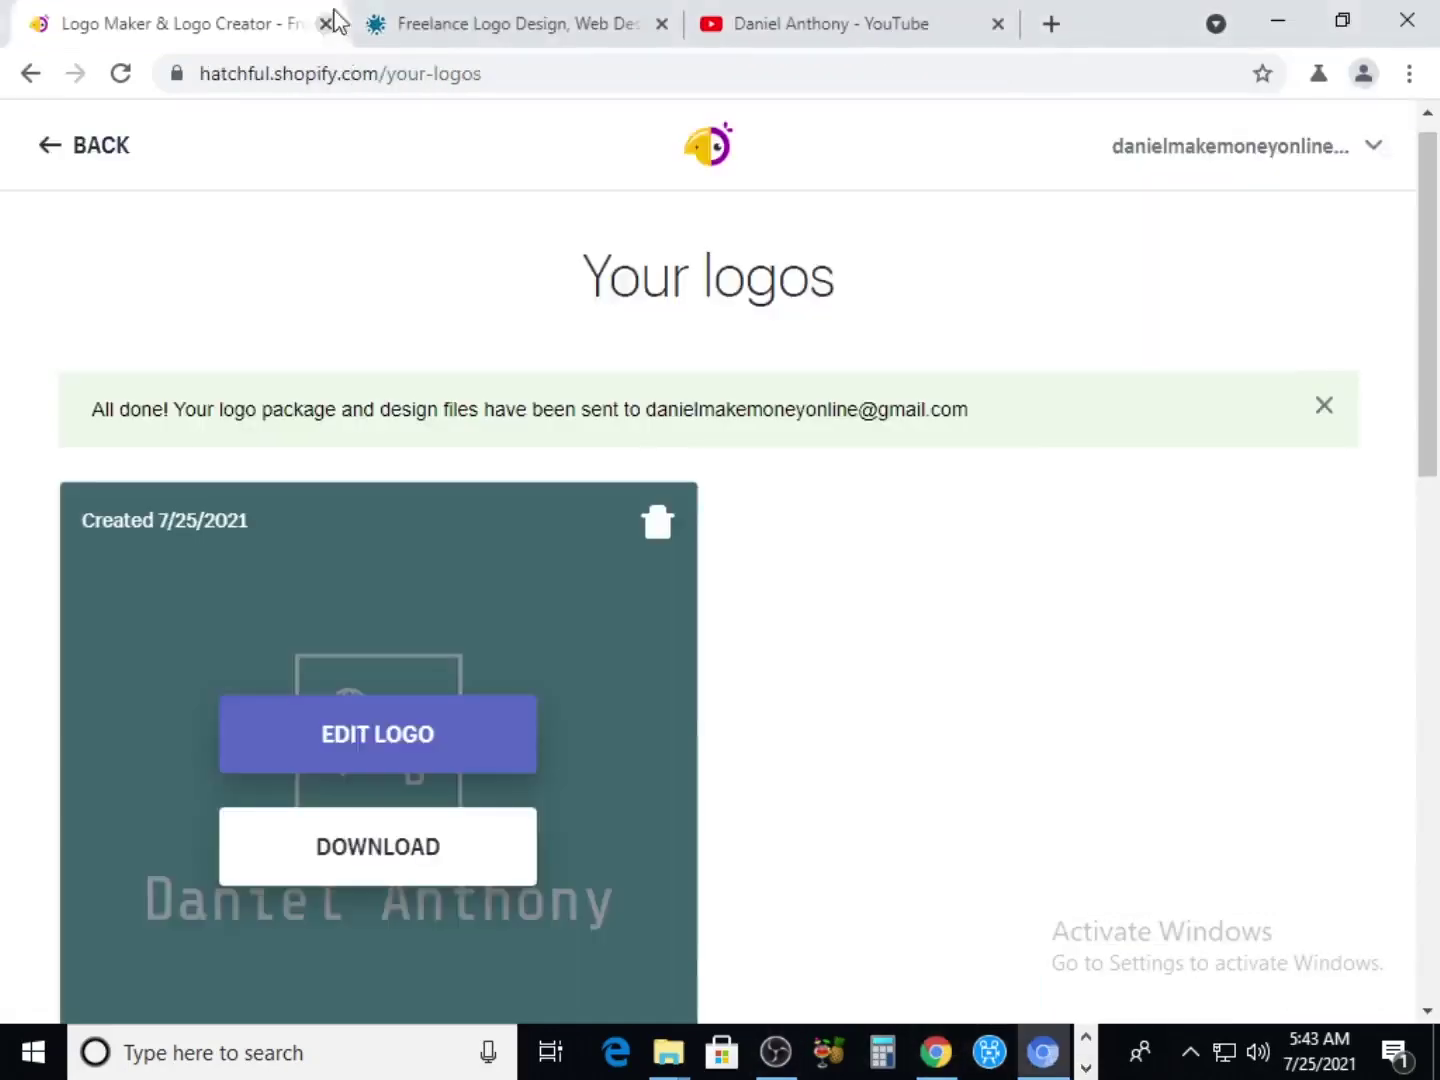
key("ctrl+Tab")
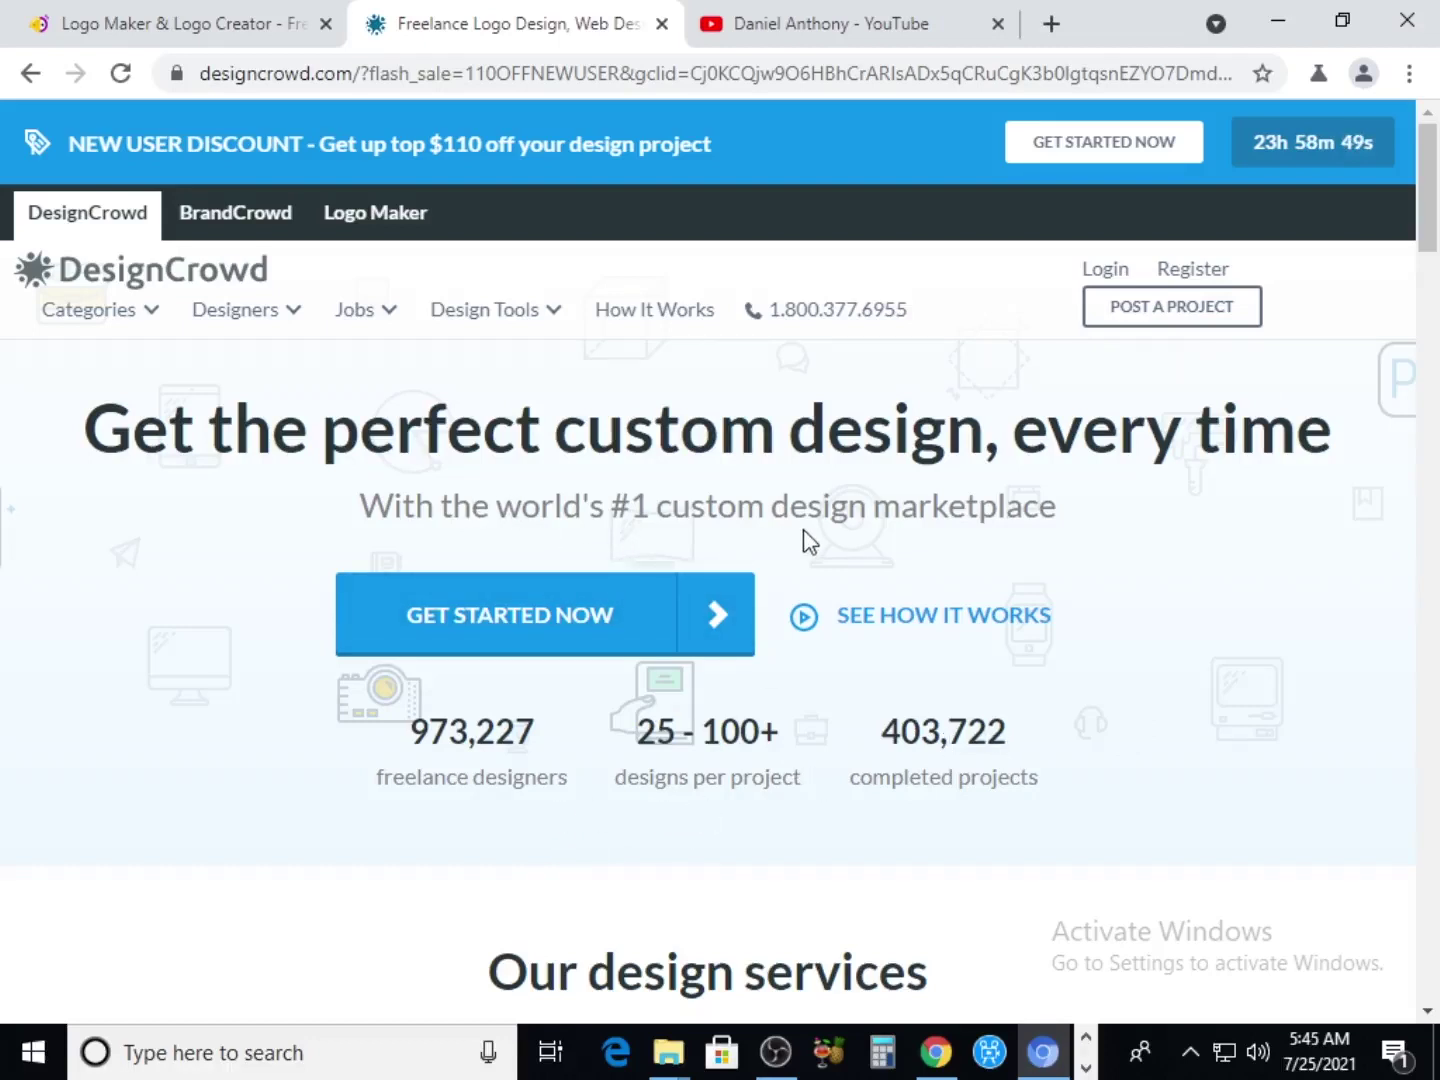
scroll(805, 541, "down", 3)
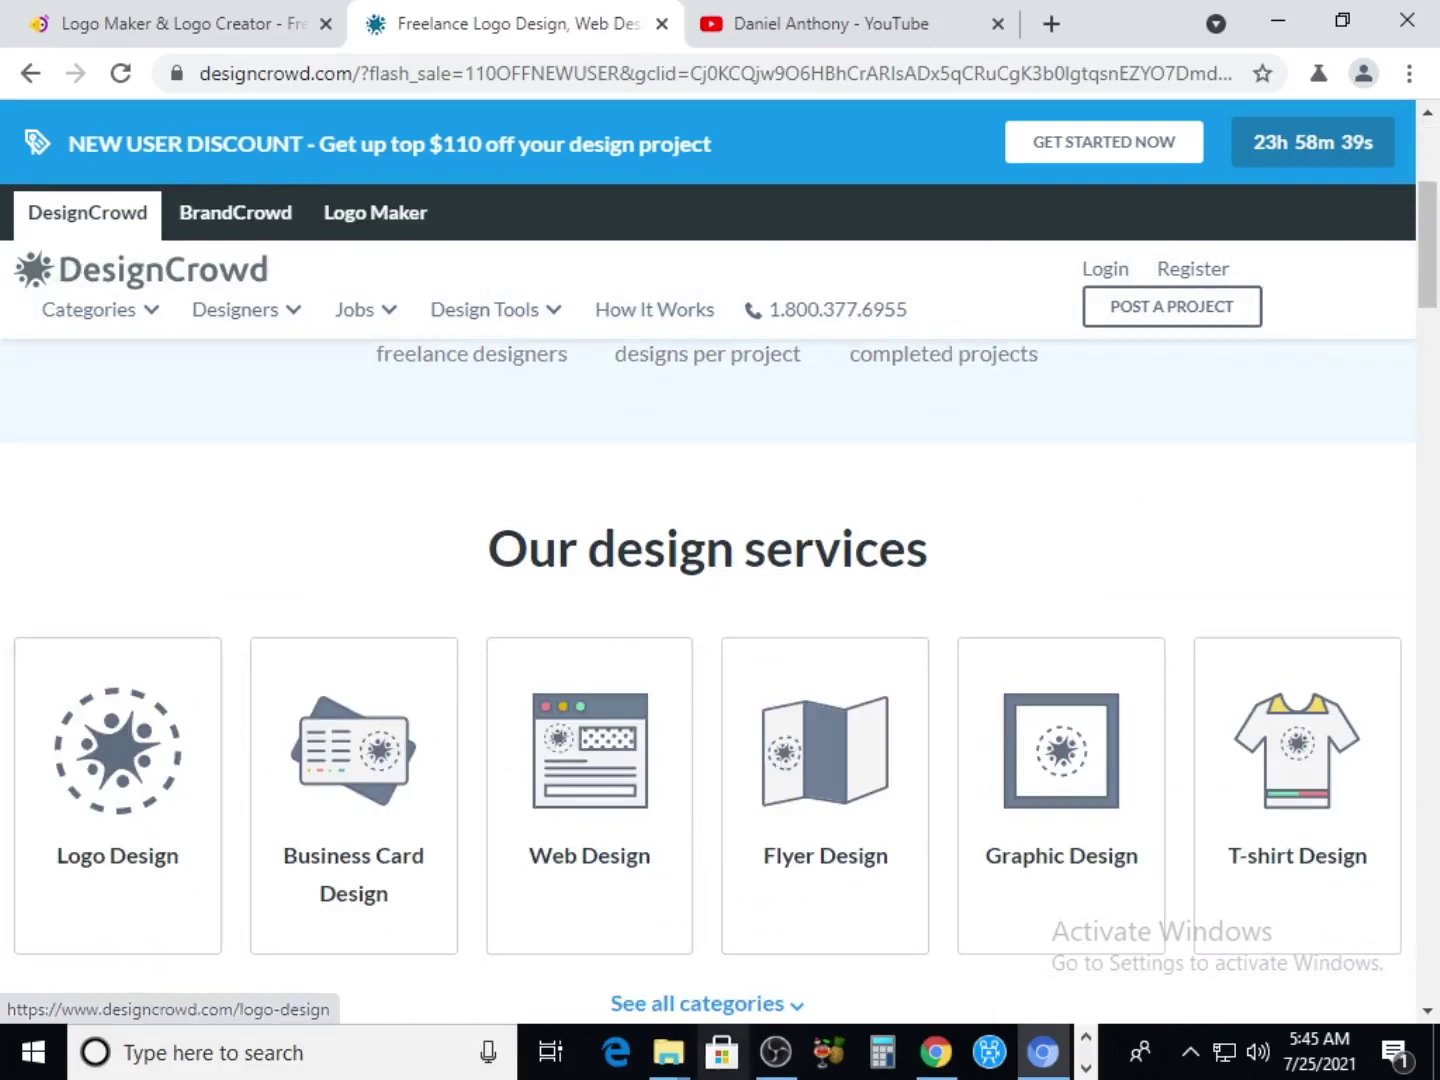
scroll(530, 823, "down", 5)
scroll(509, 823, "up", 4)
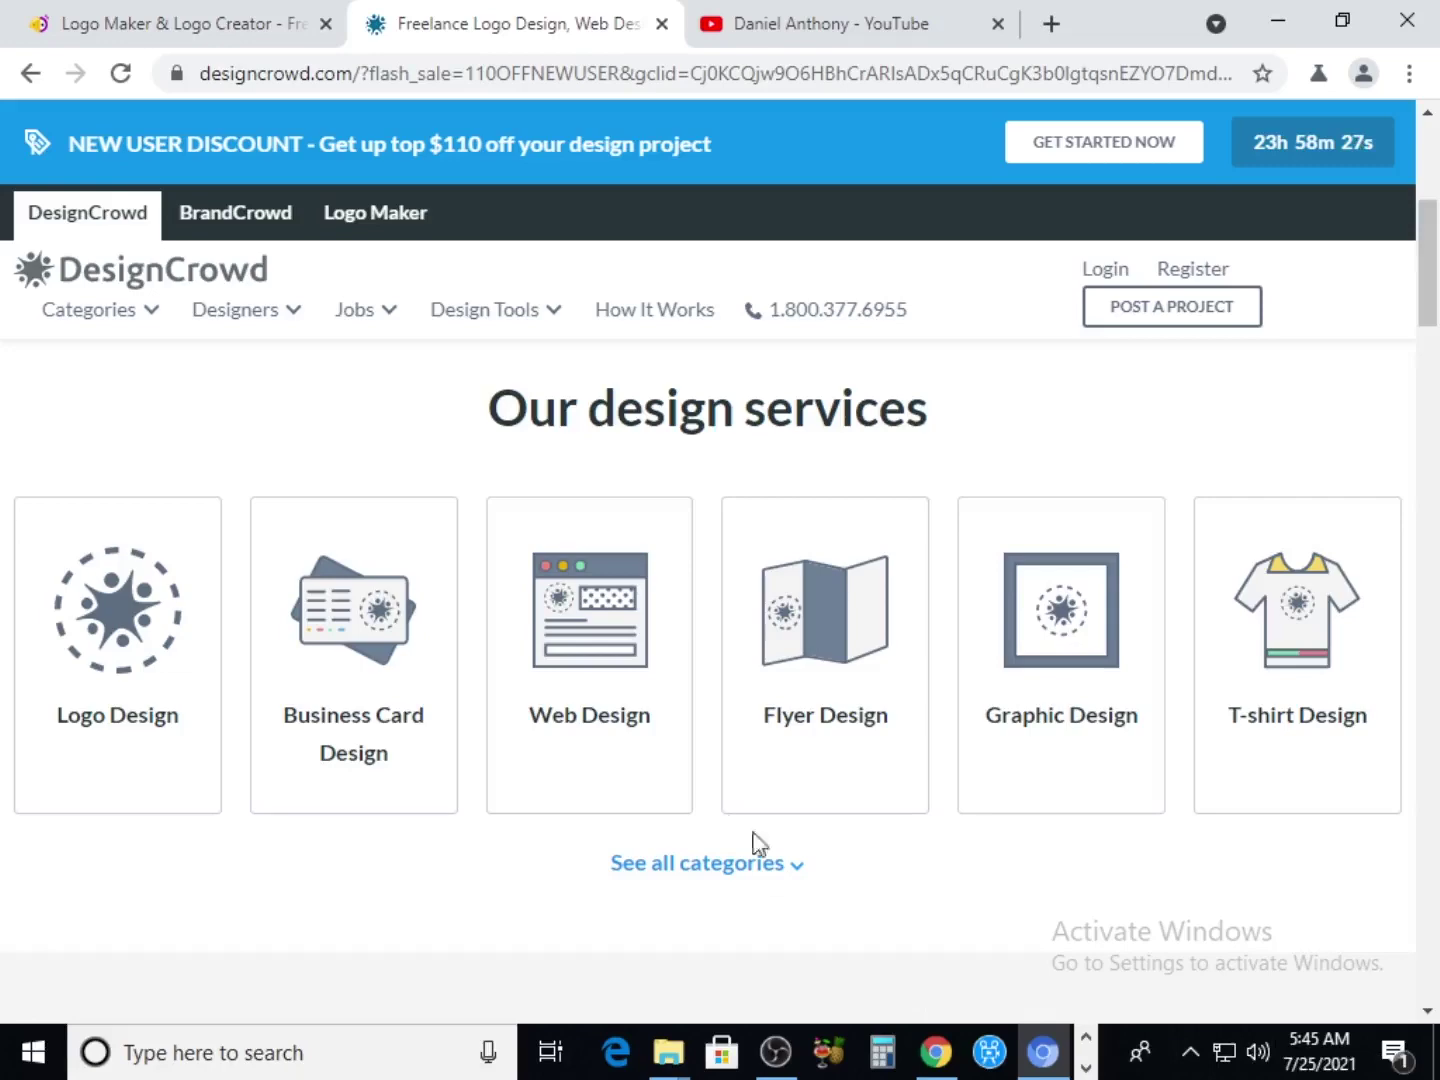
scroll(578, 759, "down", 4)
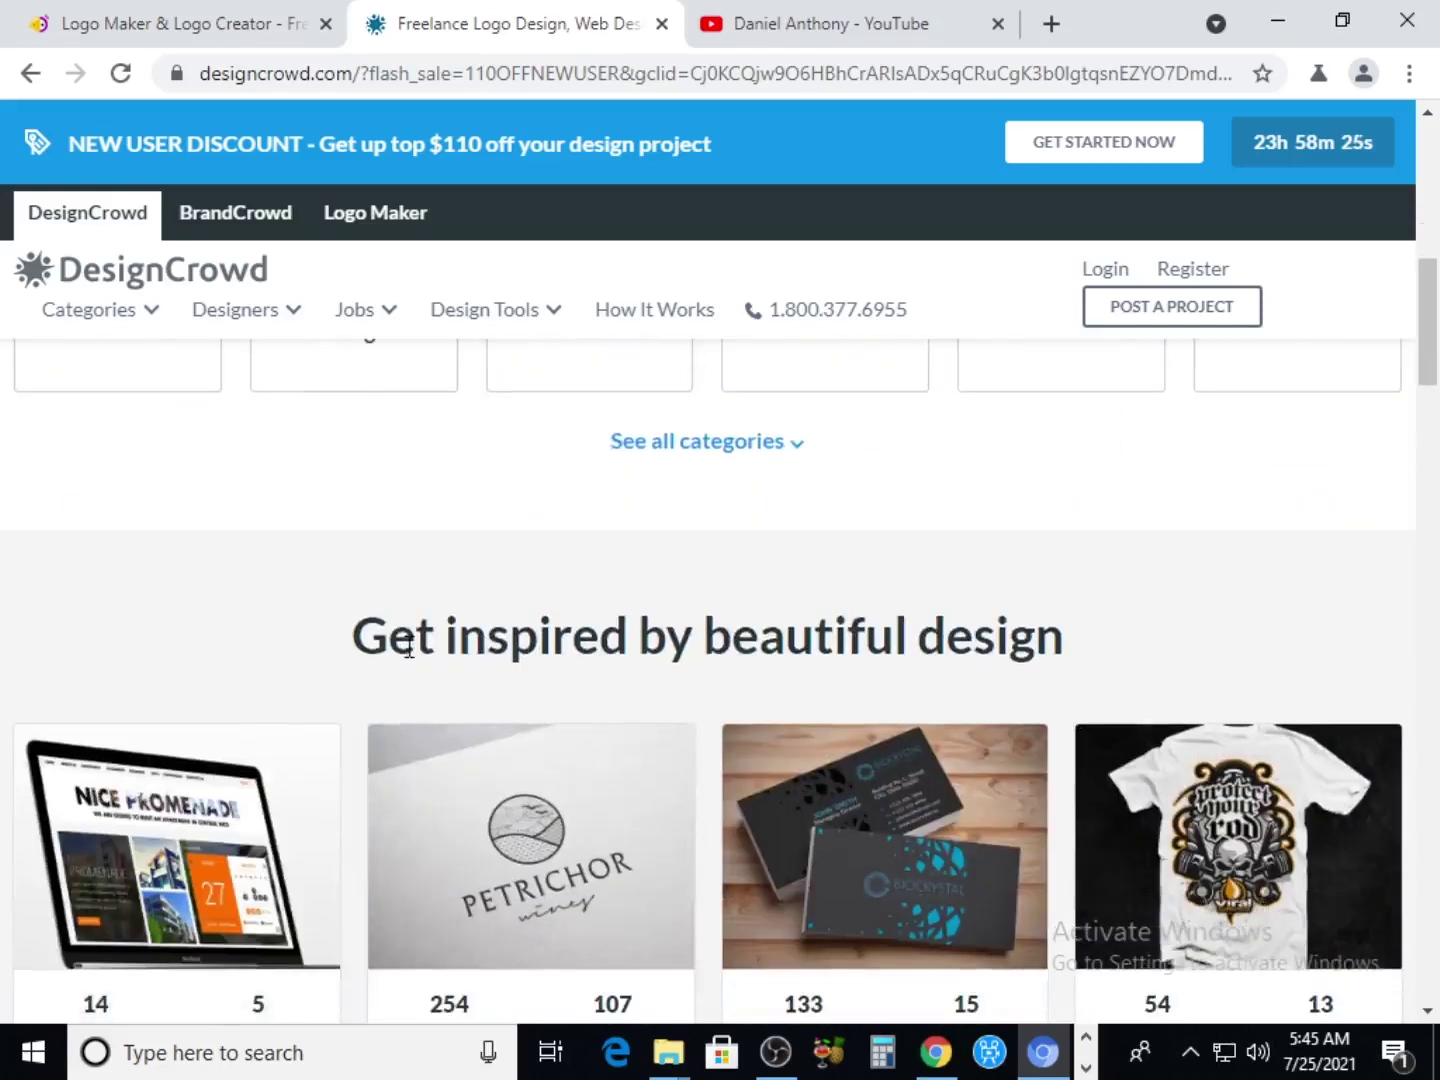
scroll(427, 669, "down", 9)
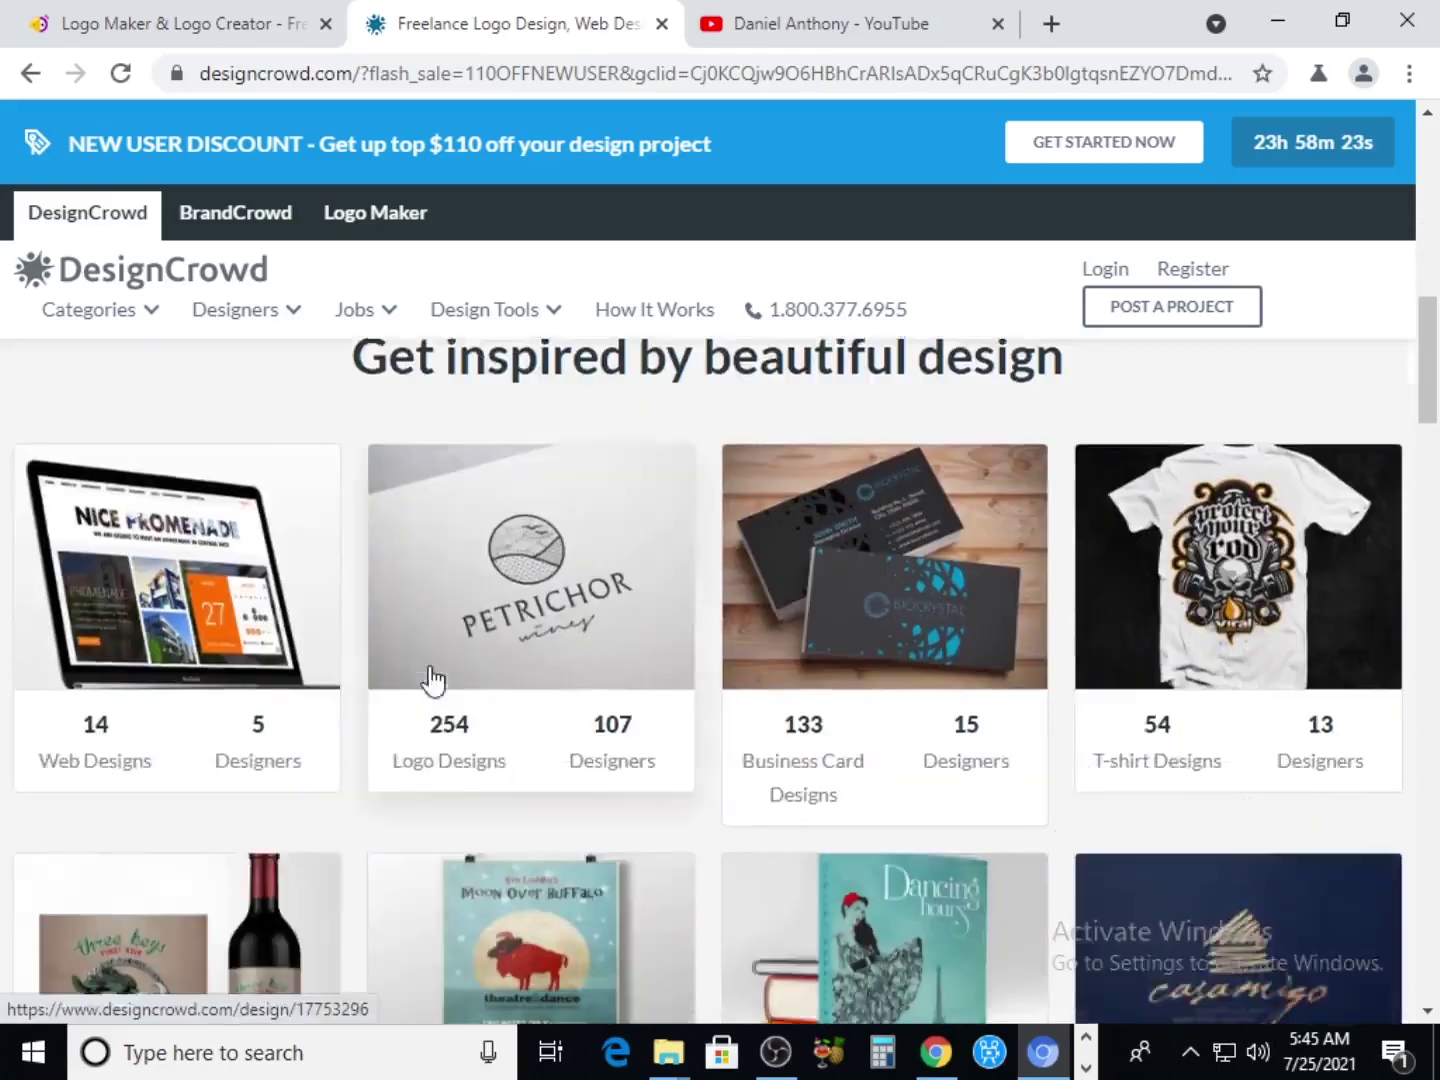
scroll(491, 773, "up", 13)
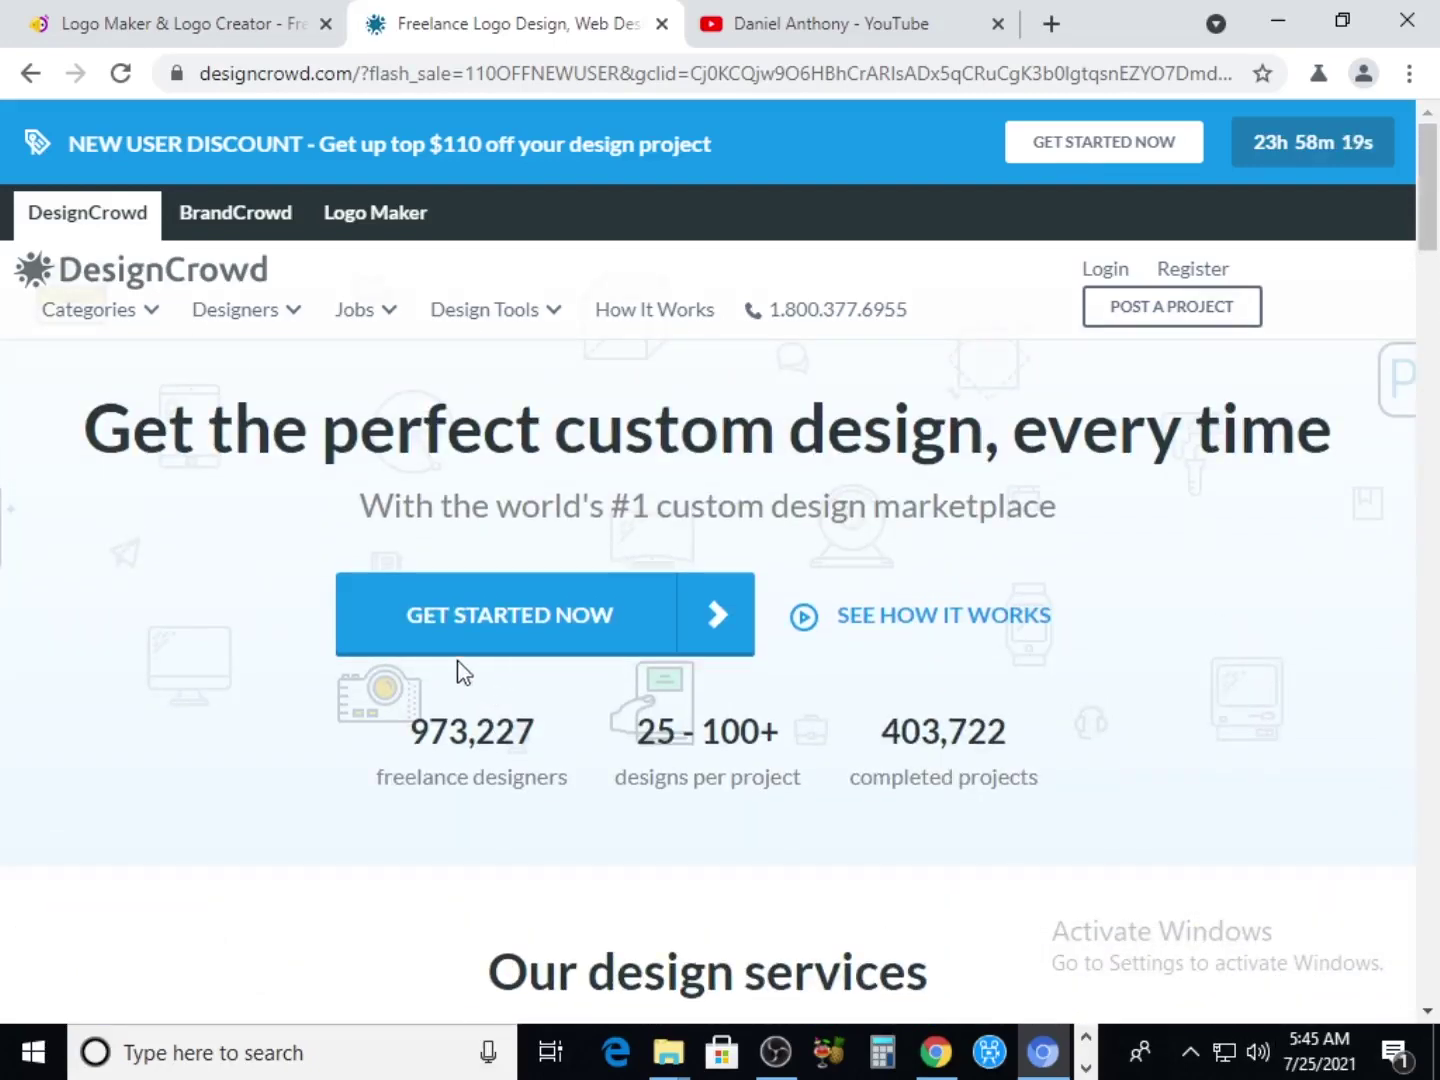
Go to DesignCrowd's Register page and view the 'Create a free account' customer/designer sign-up form
left_click(1200, 284)
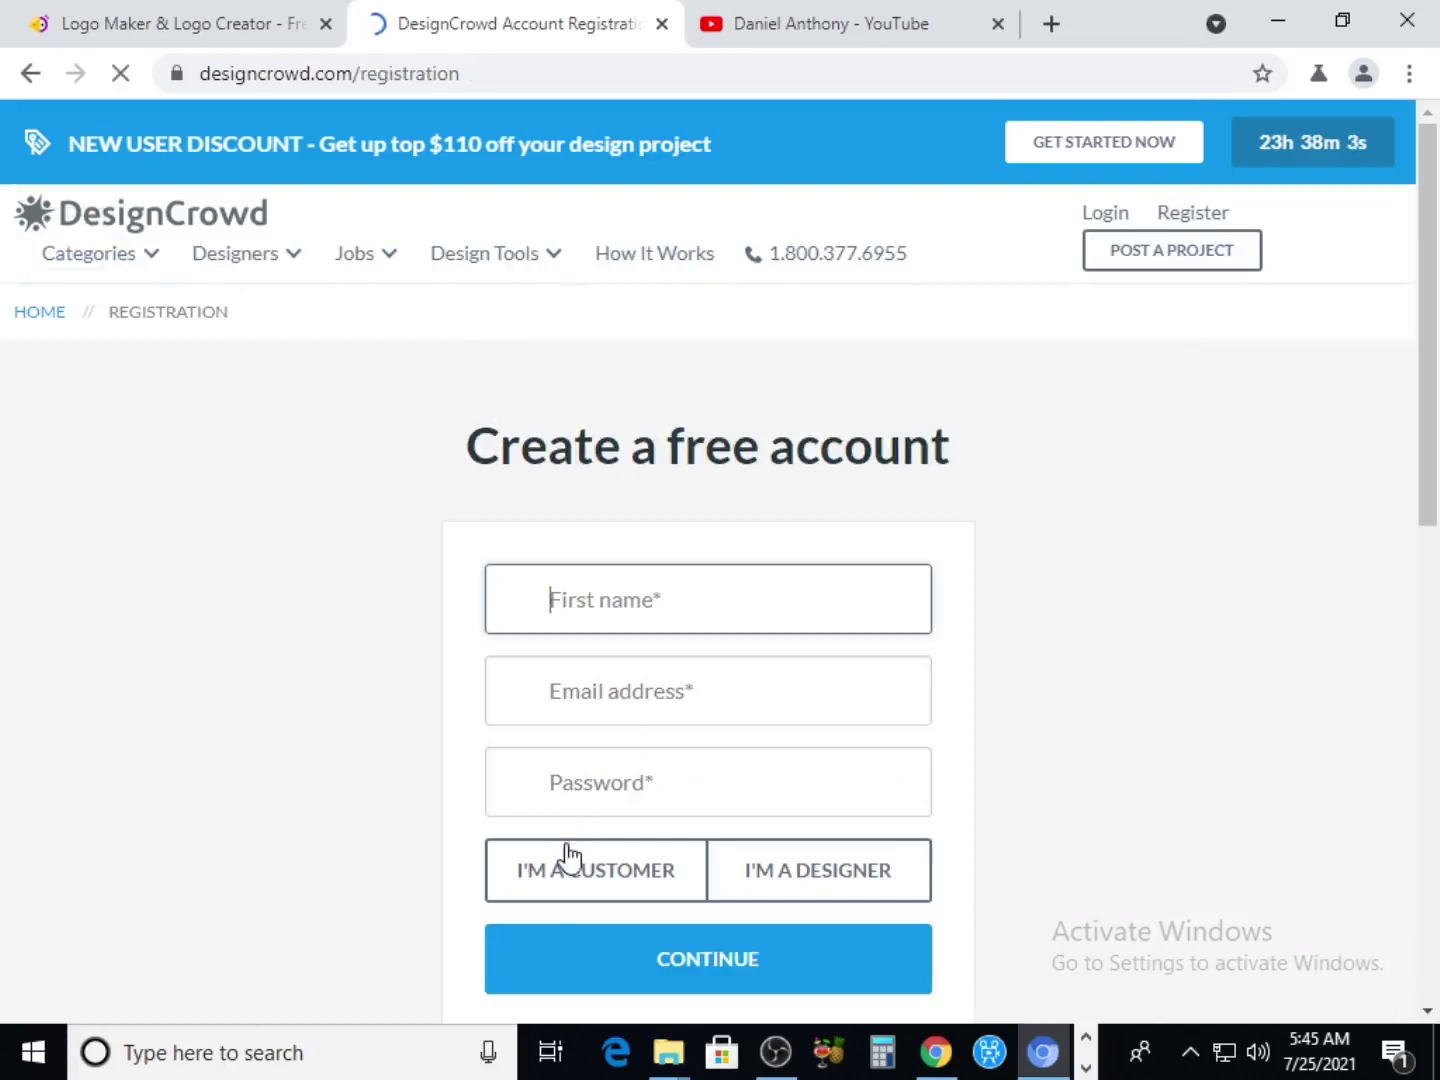
scroll(566, 855, "down", 1)
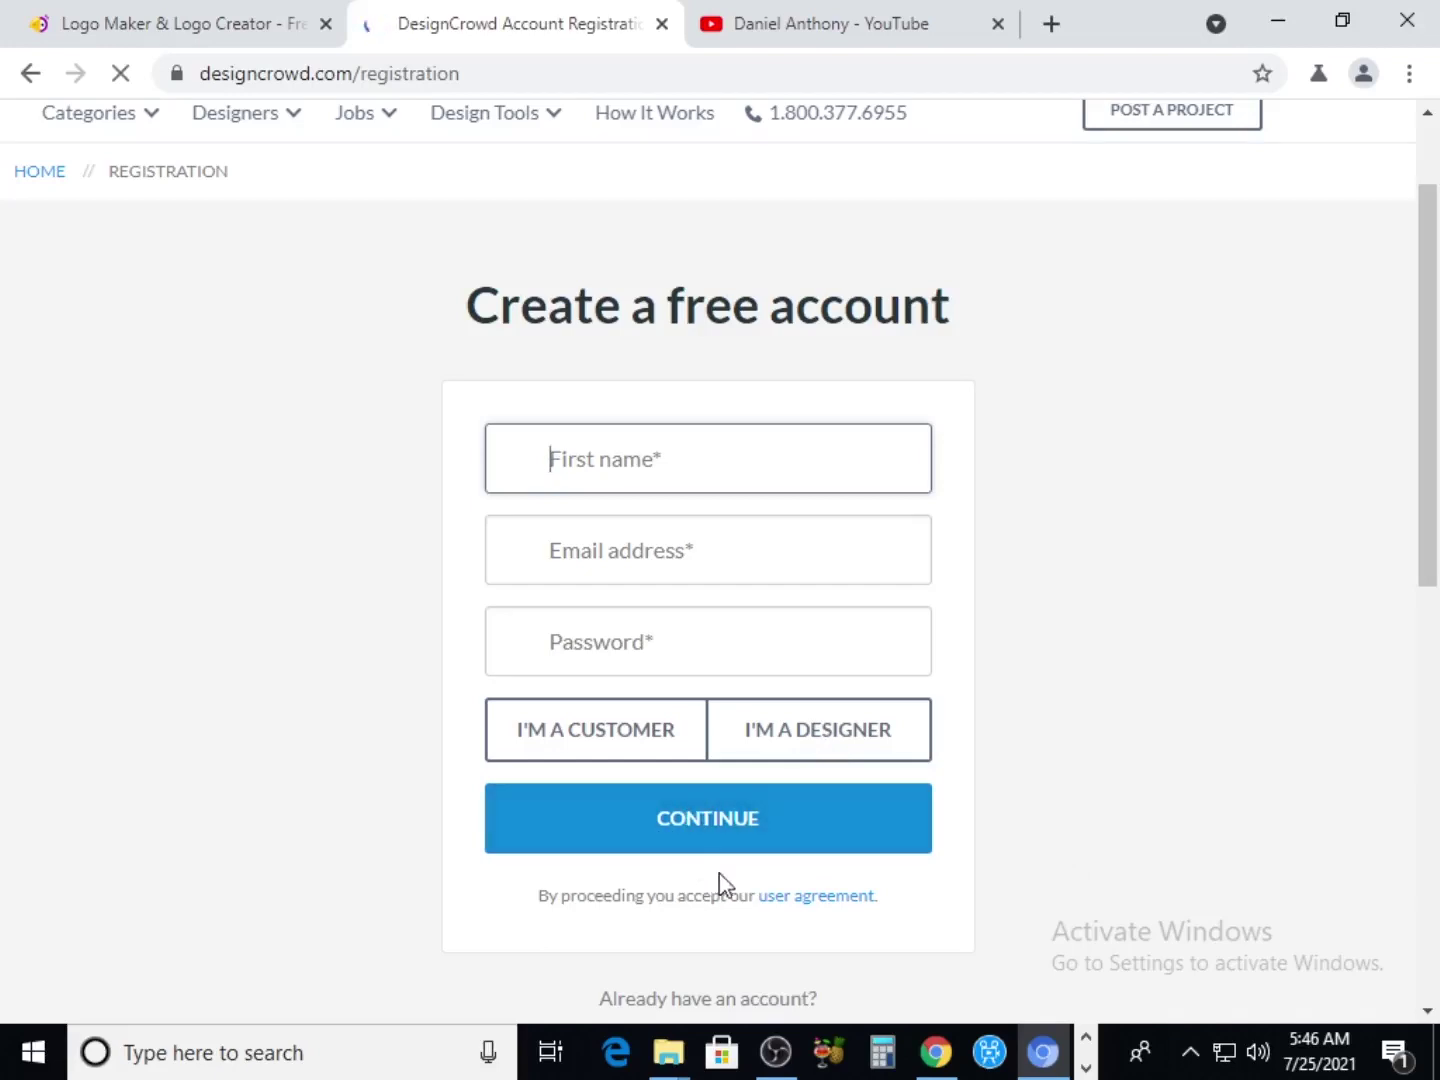
Bring back the 'My Profile | DesignCrowd' window and review Account Details, verified e-mail and 5% profile strength
mouse_move(934, 1060)
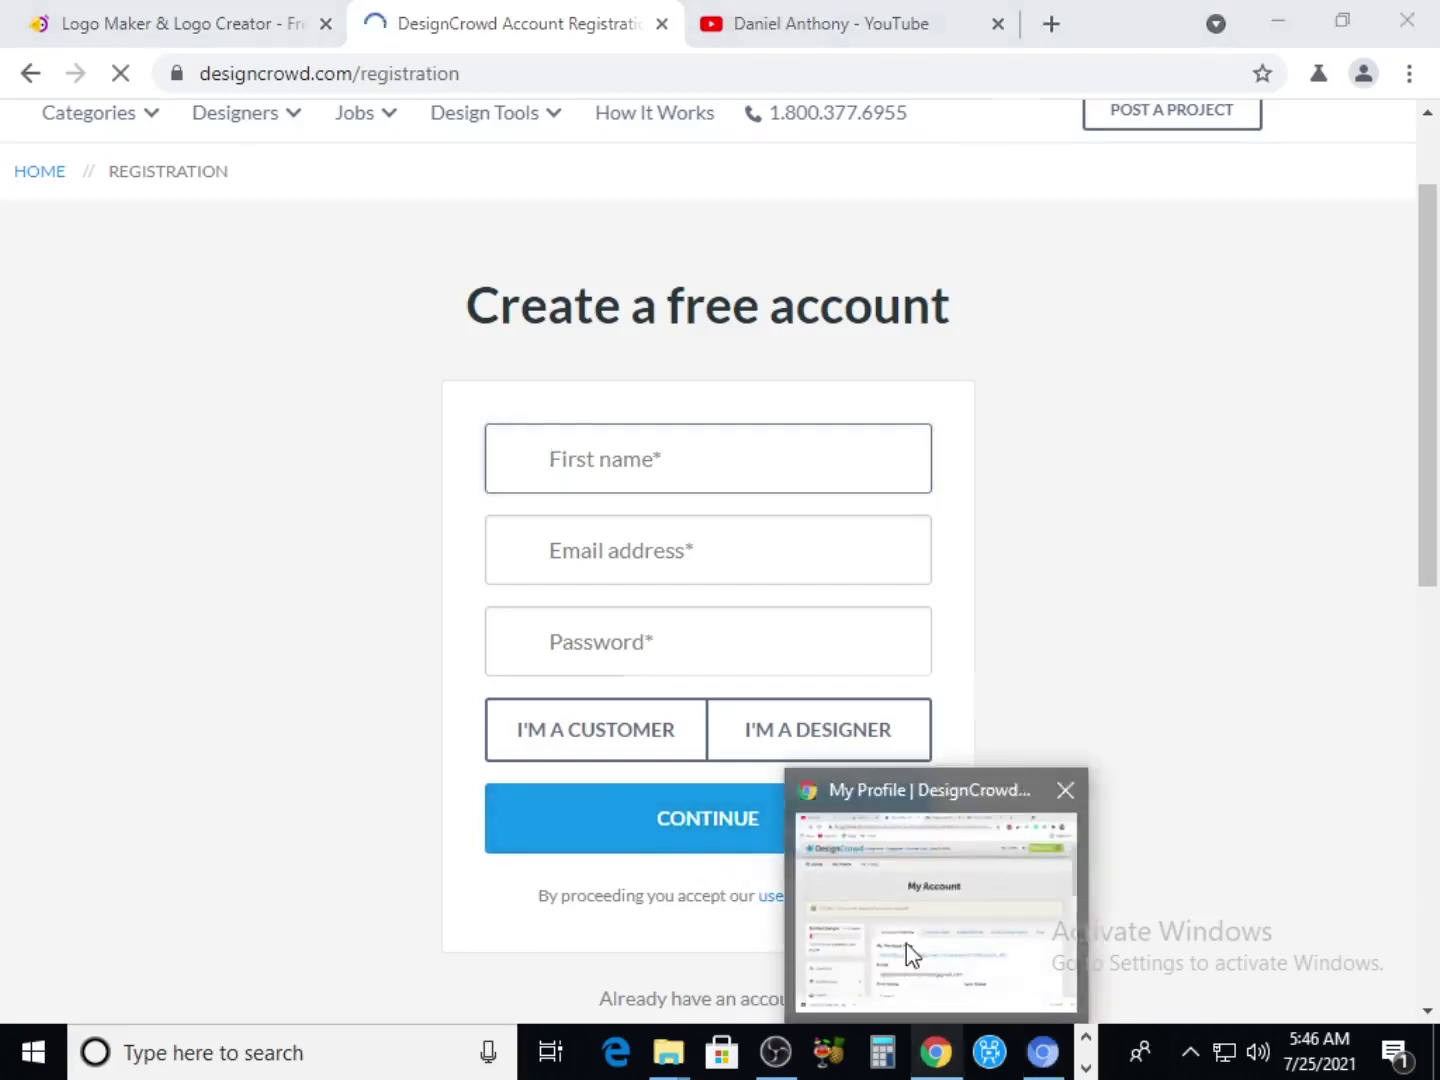
left_click(905, 945)
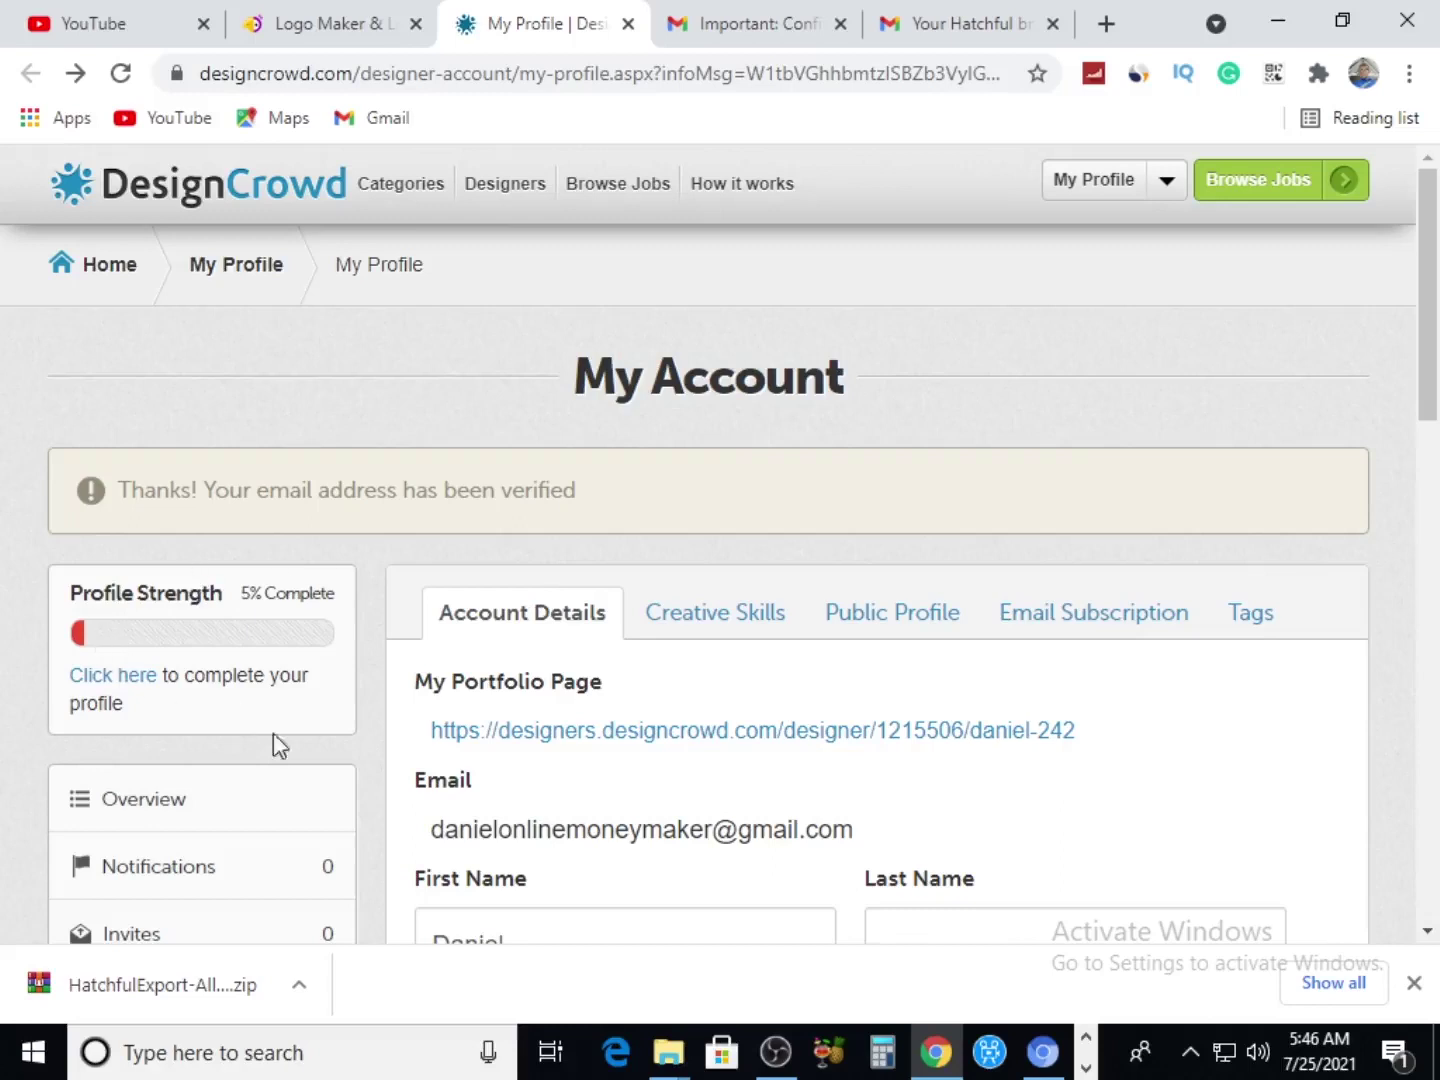
scroll(419, 739, "down", 5)
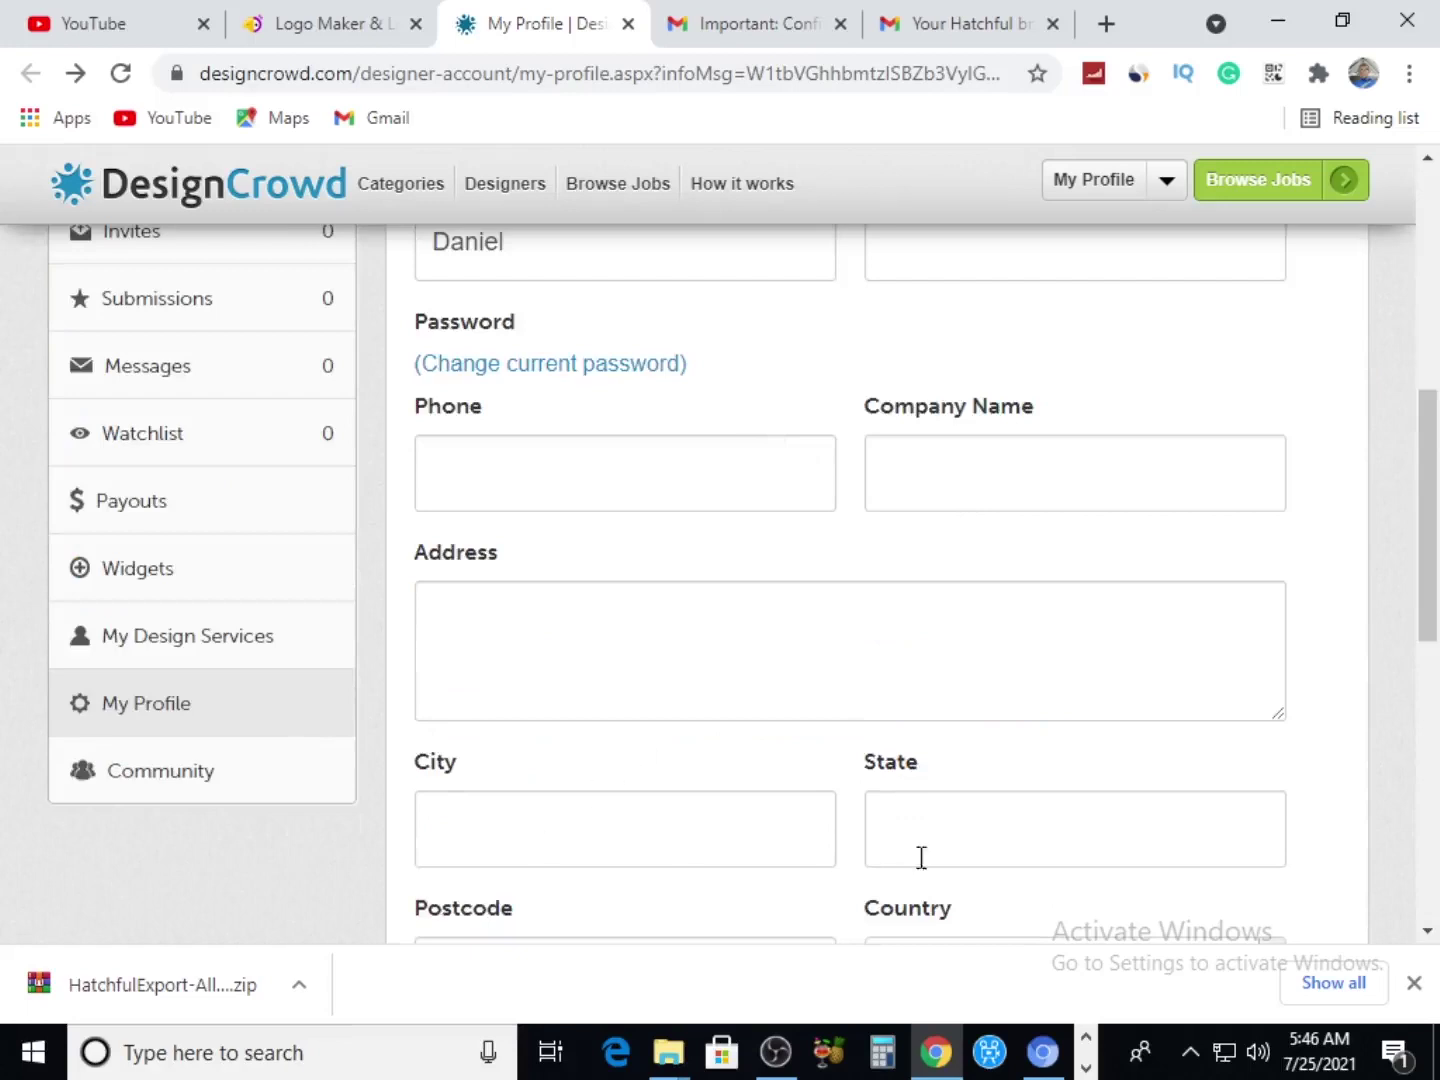
scroll(951, 860, "down", 5)
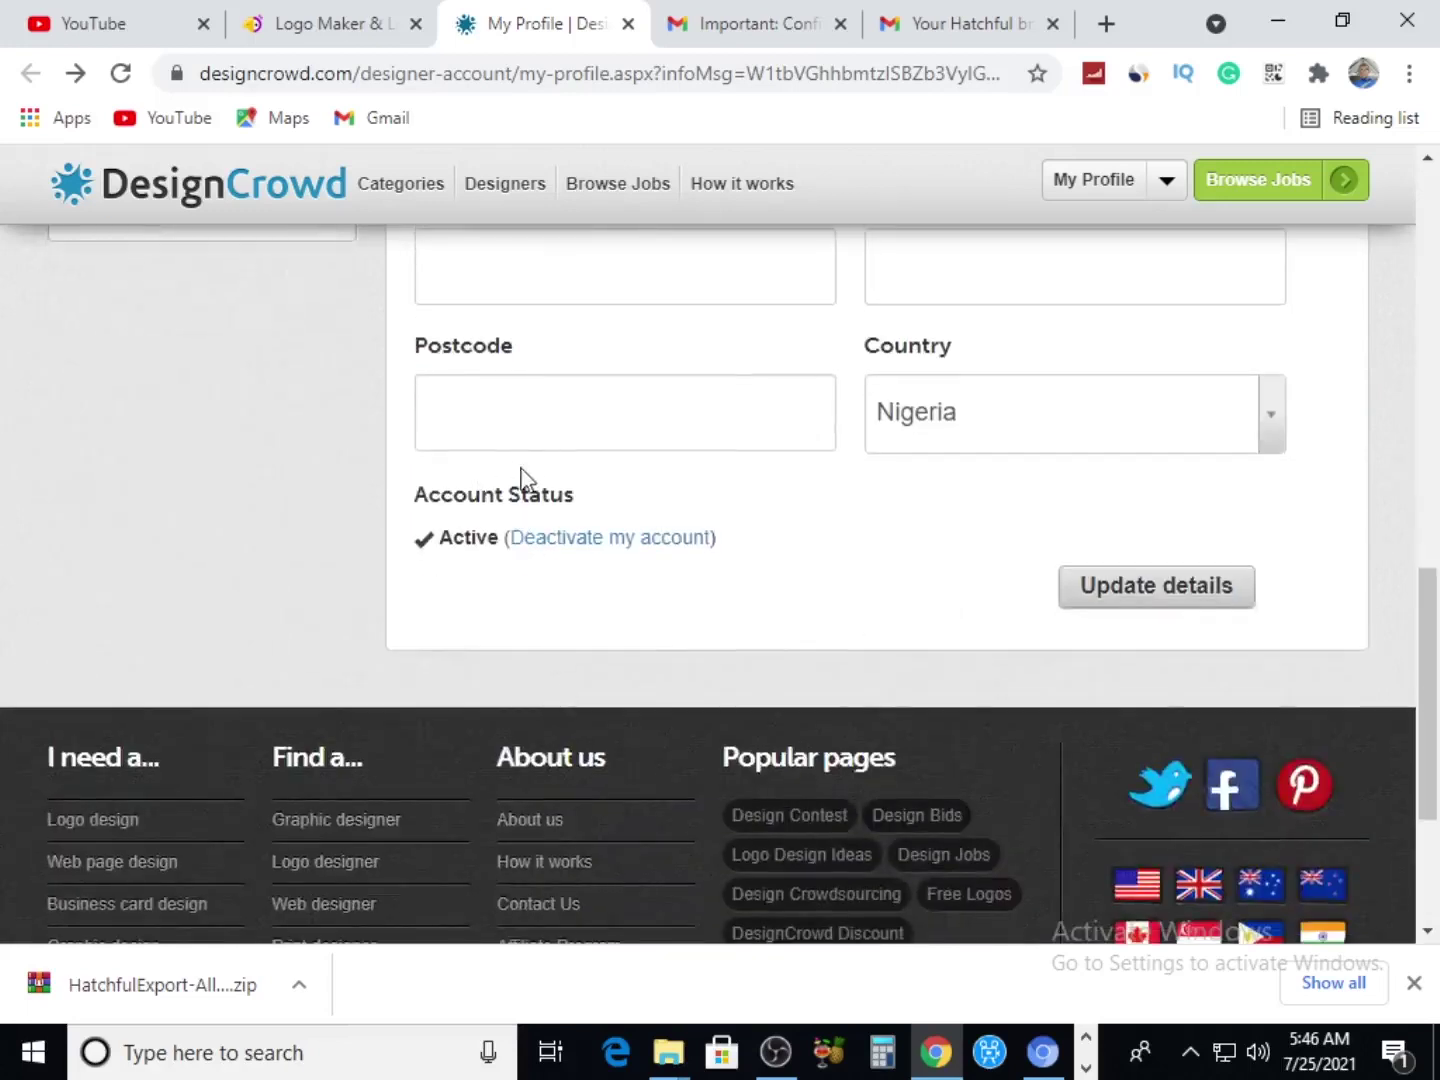
scroll(988, 470, "up", 1)
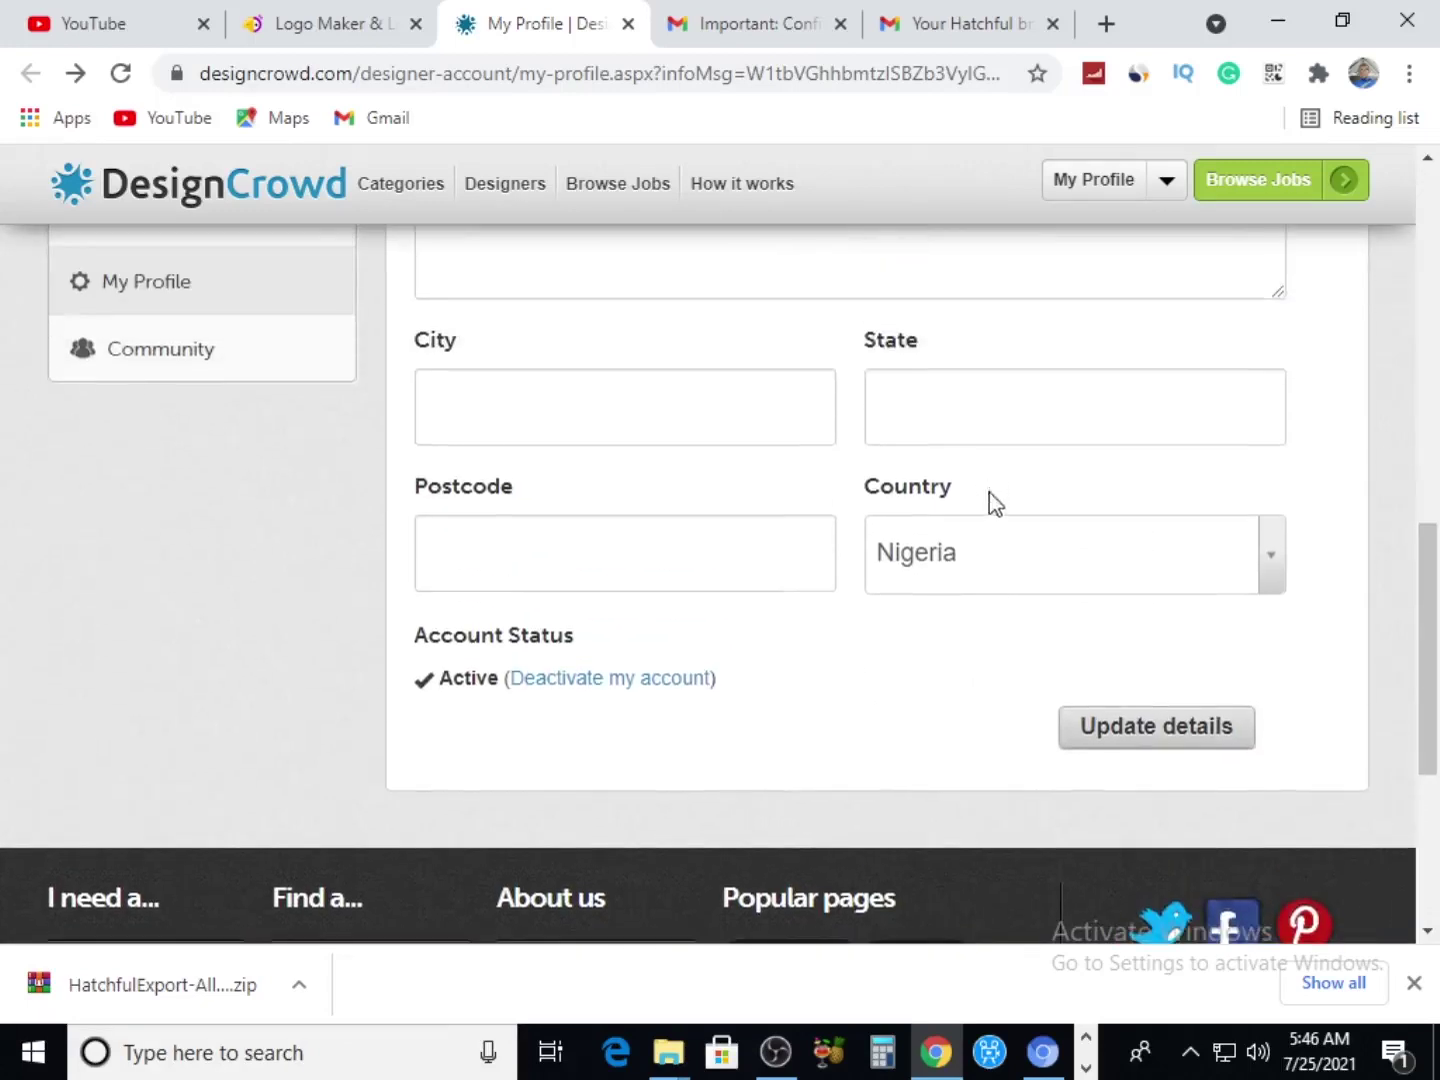
scroll(668, 554, "up", 4)
scroll(418, 609, "up", 3)
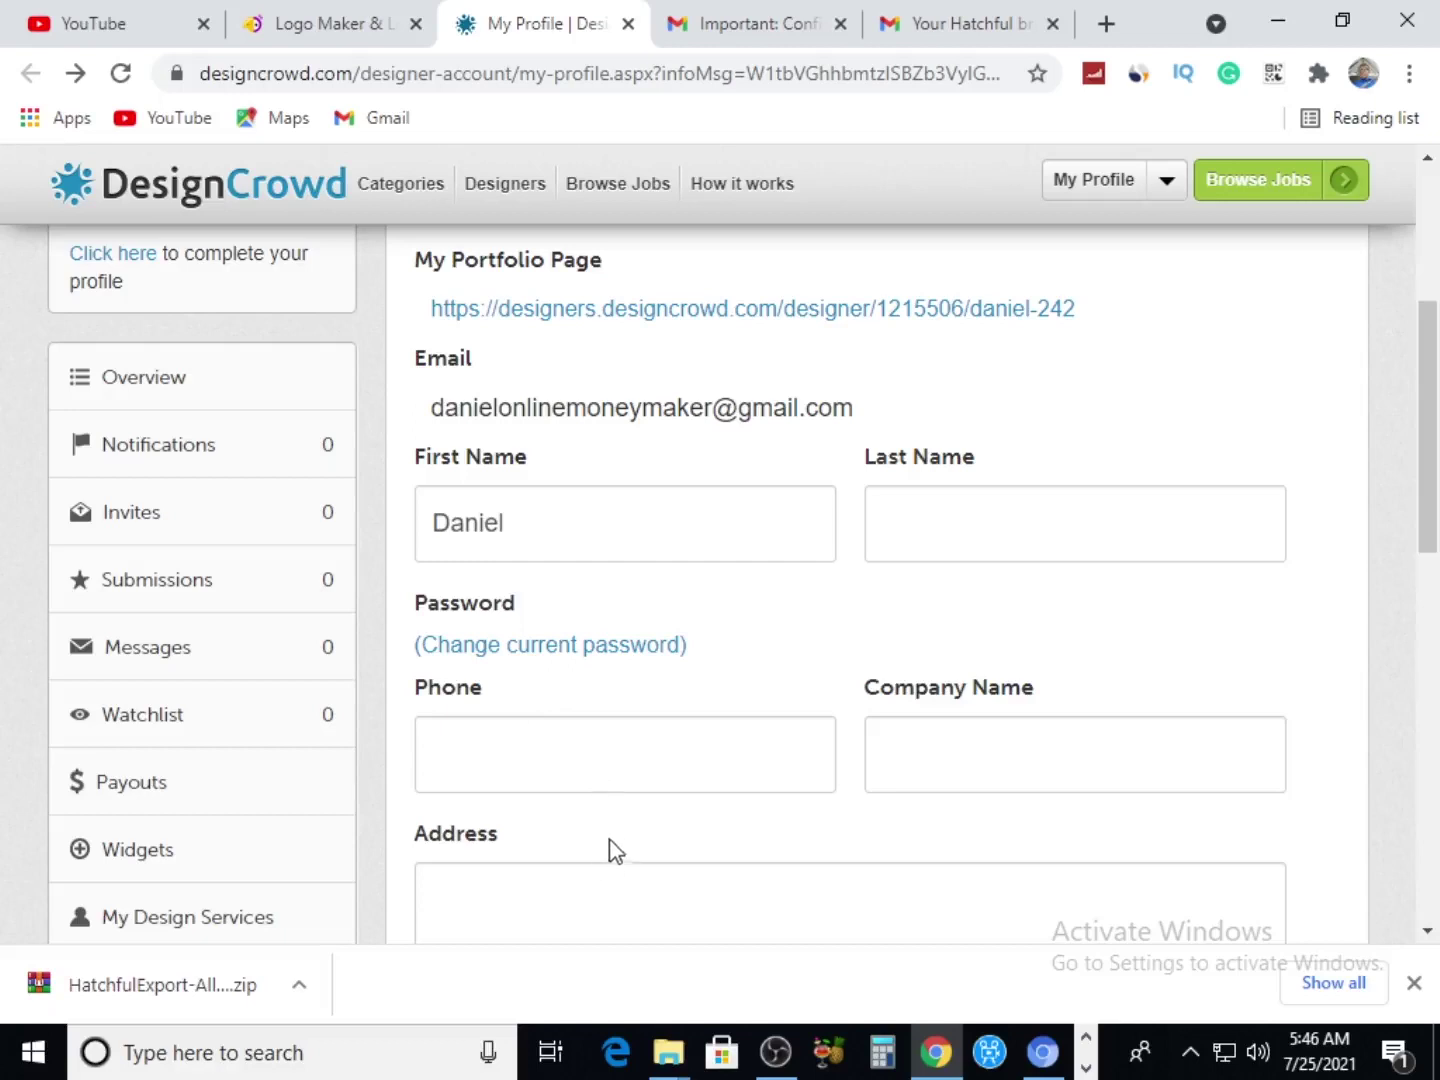
scroll(565, 735, "up", 3)
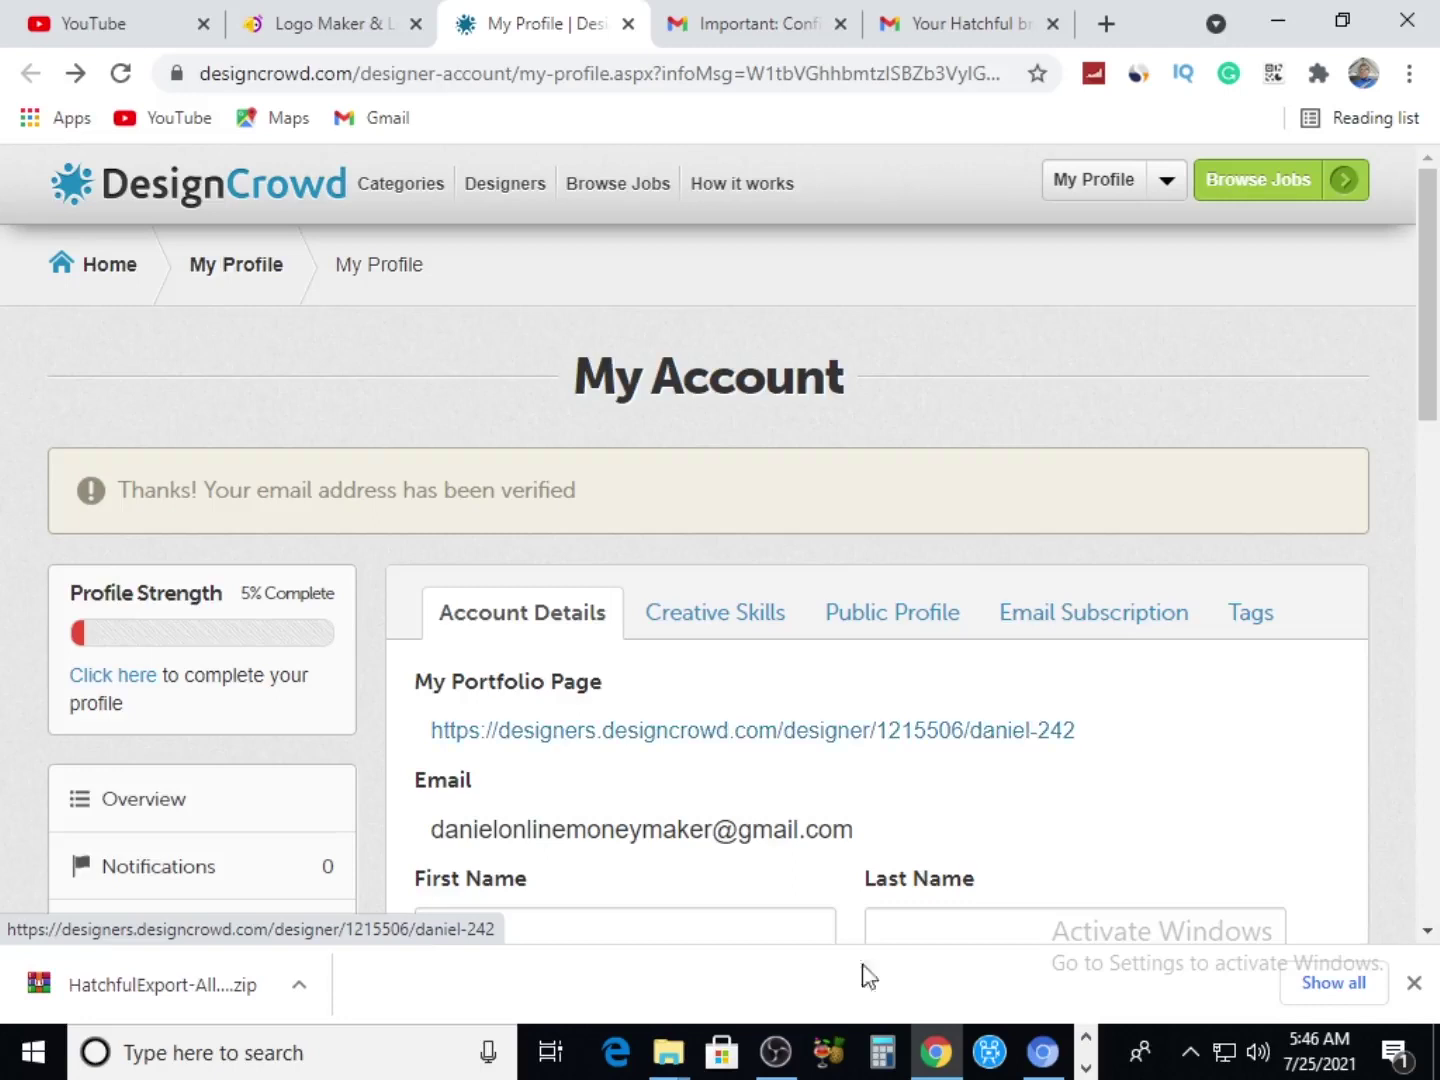
left_click(1139, 78)
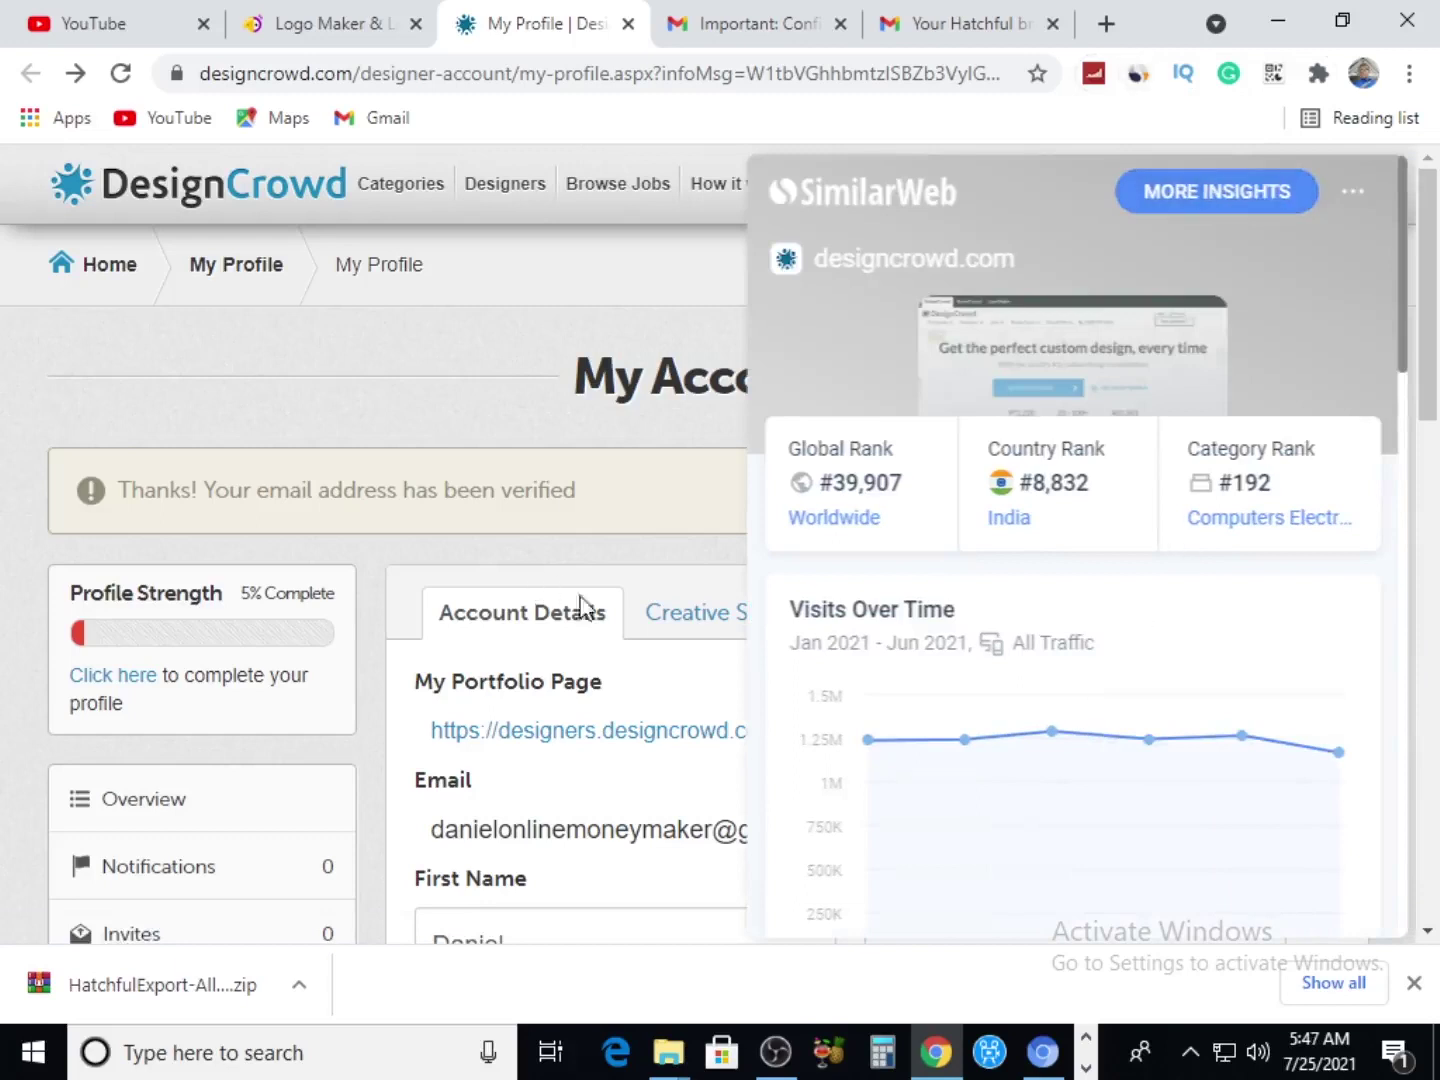
mouse_move(869, 742)
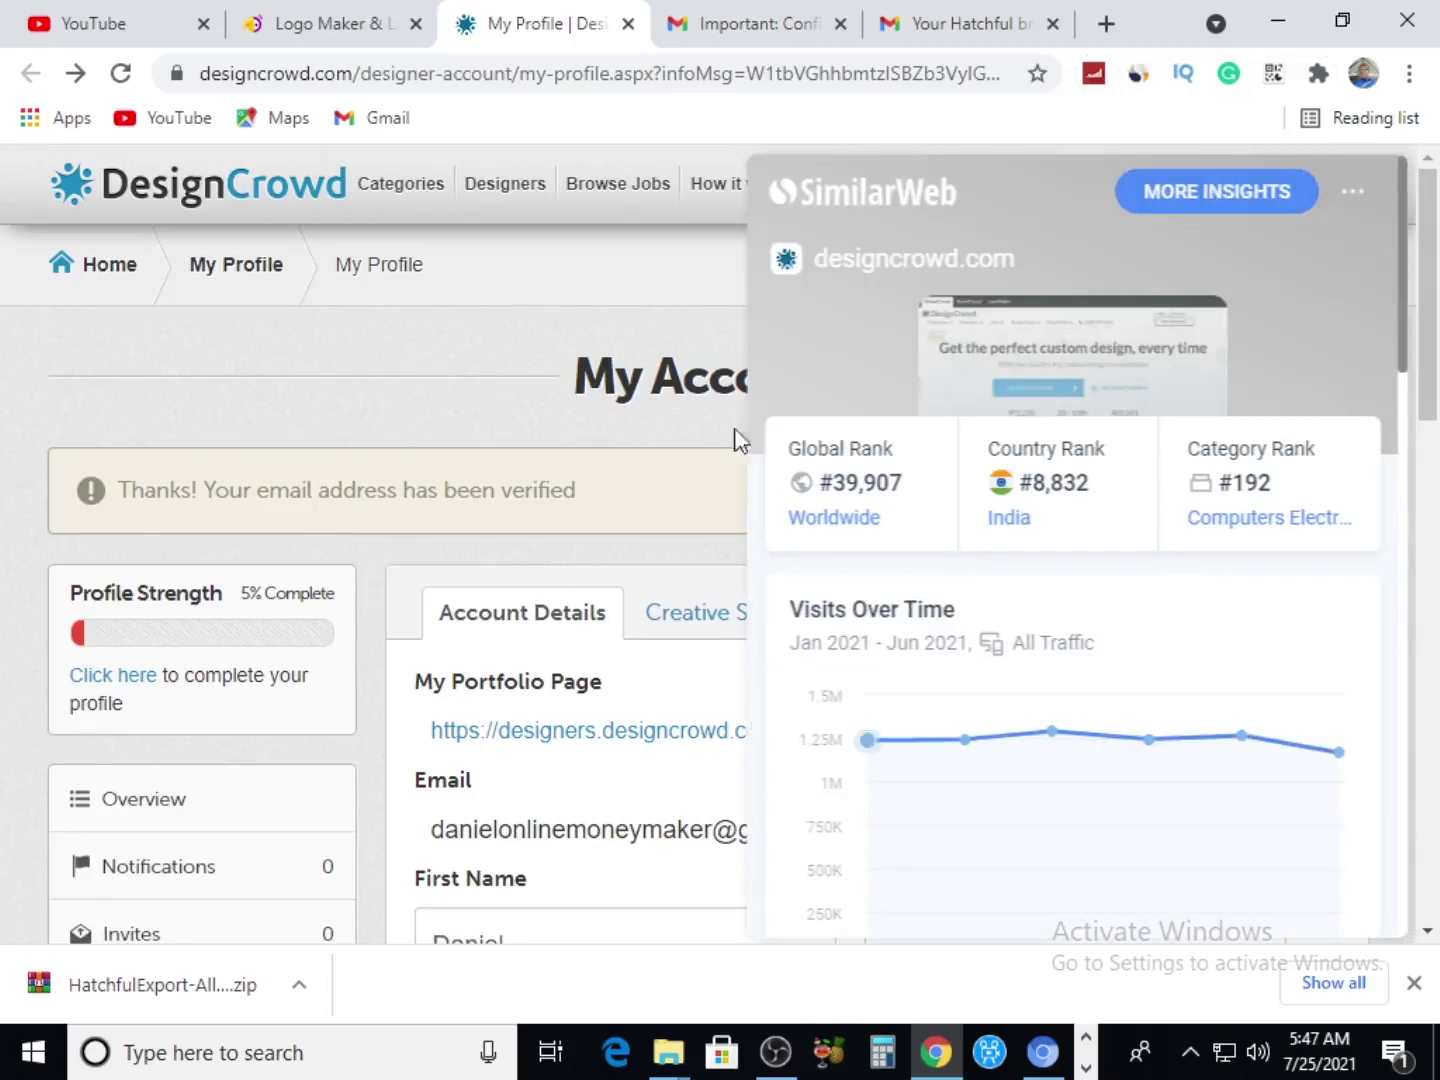
left_click(521, 390)
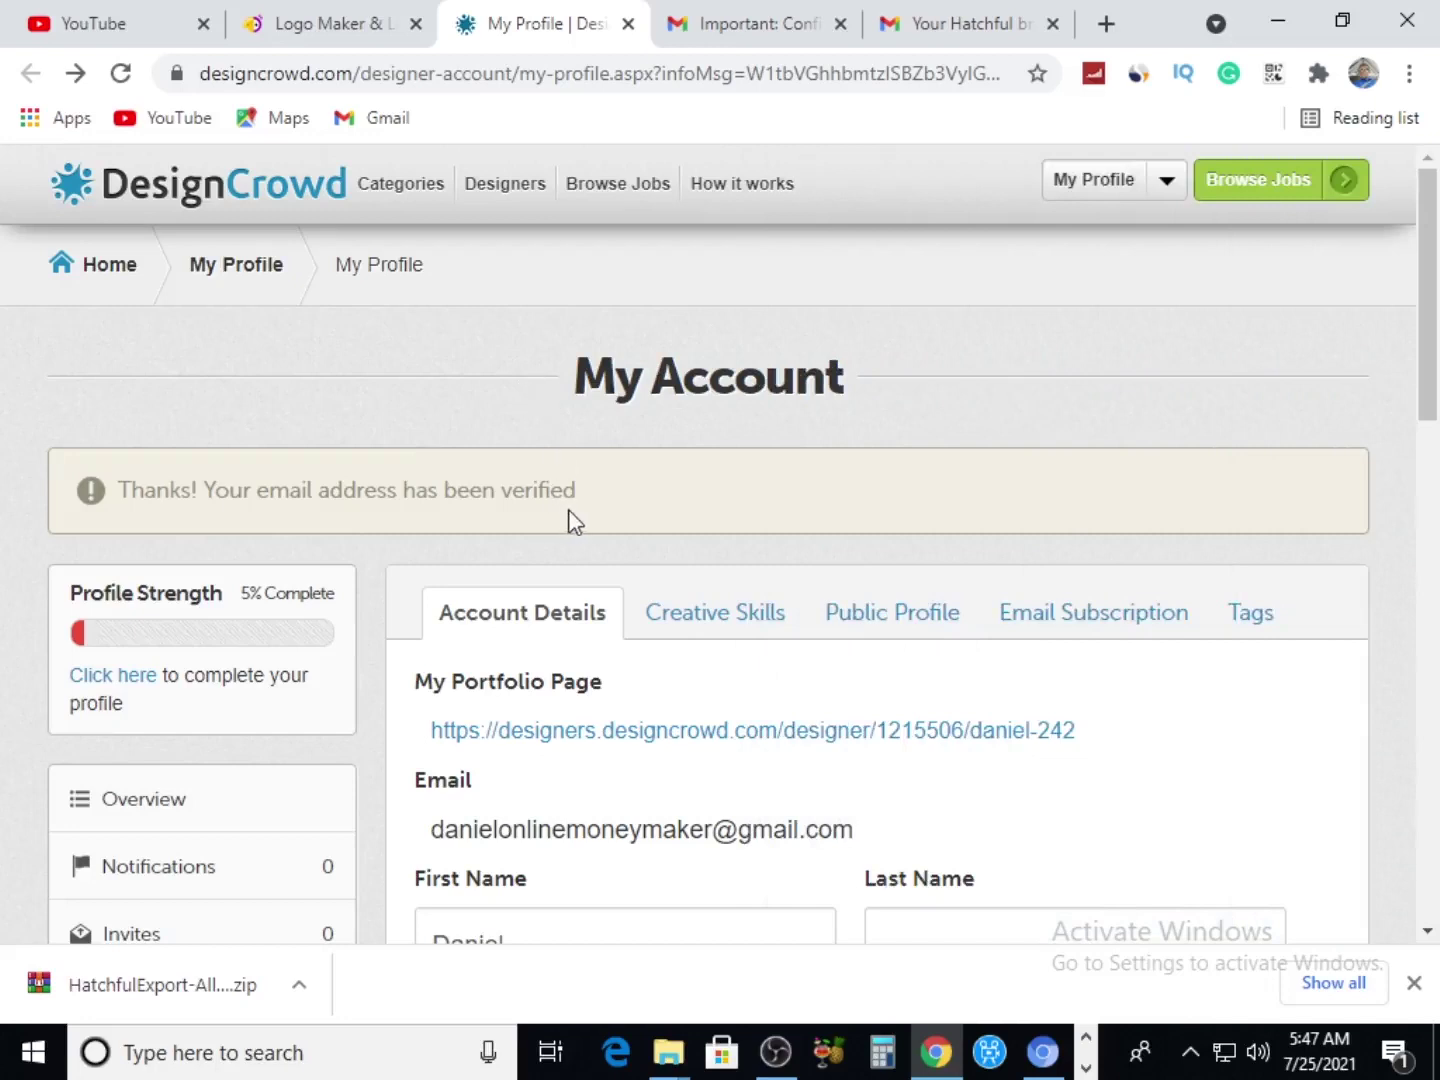
Open the Logo & Branding Jobs board from Browse Jobs, briefly checking the Hatchful tab
mouse_move(668, 207)
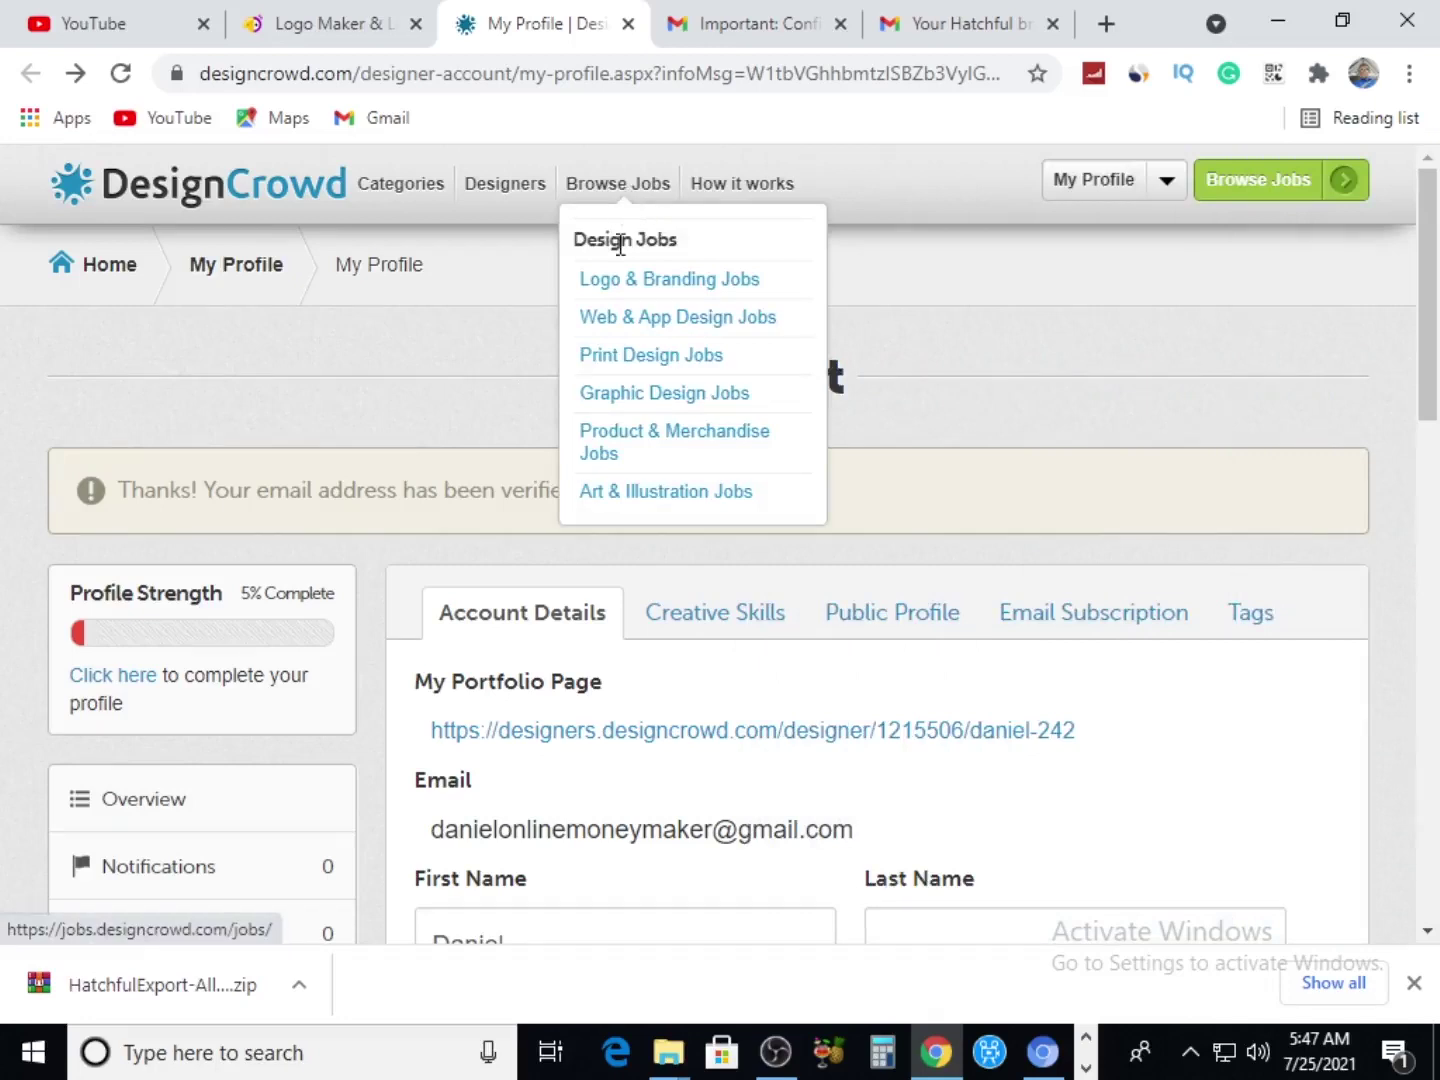
left_click(623, 289)
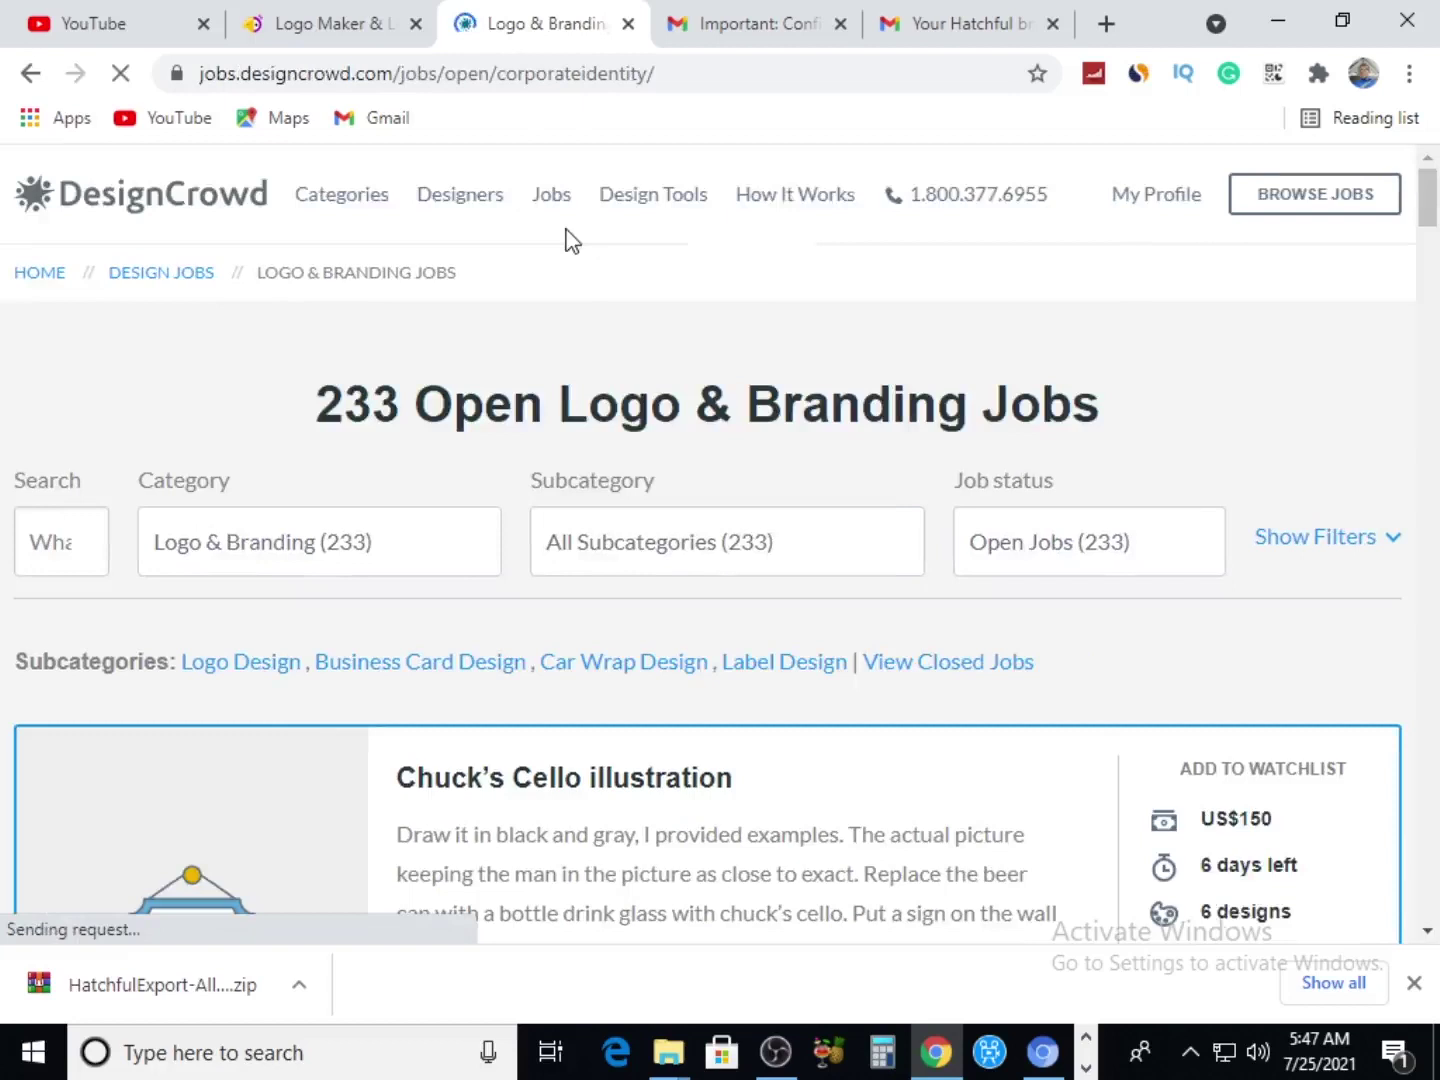
mouse_move(580, 245)
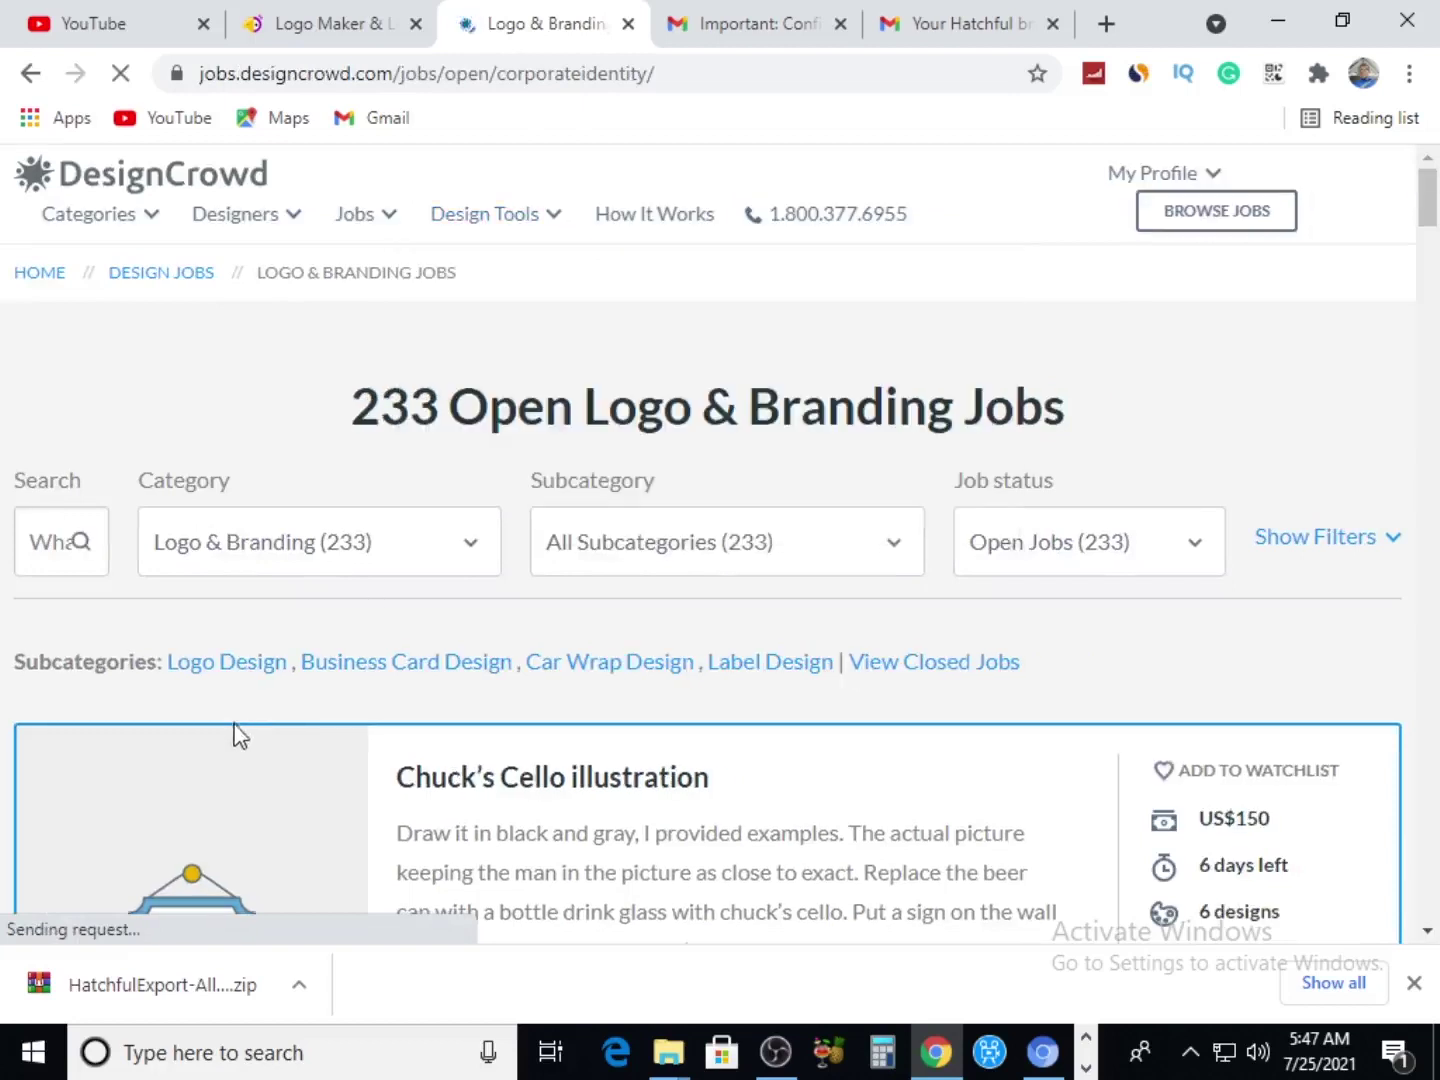
left_click(285, 22)
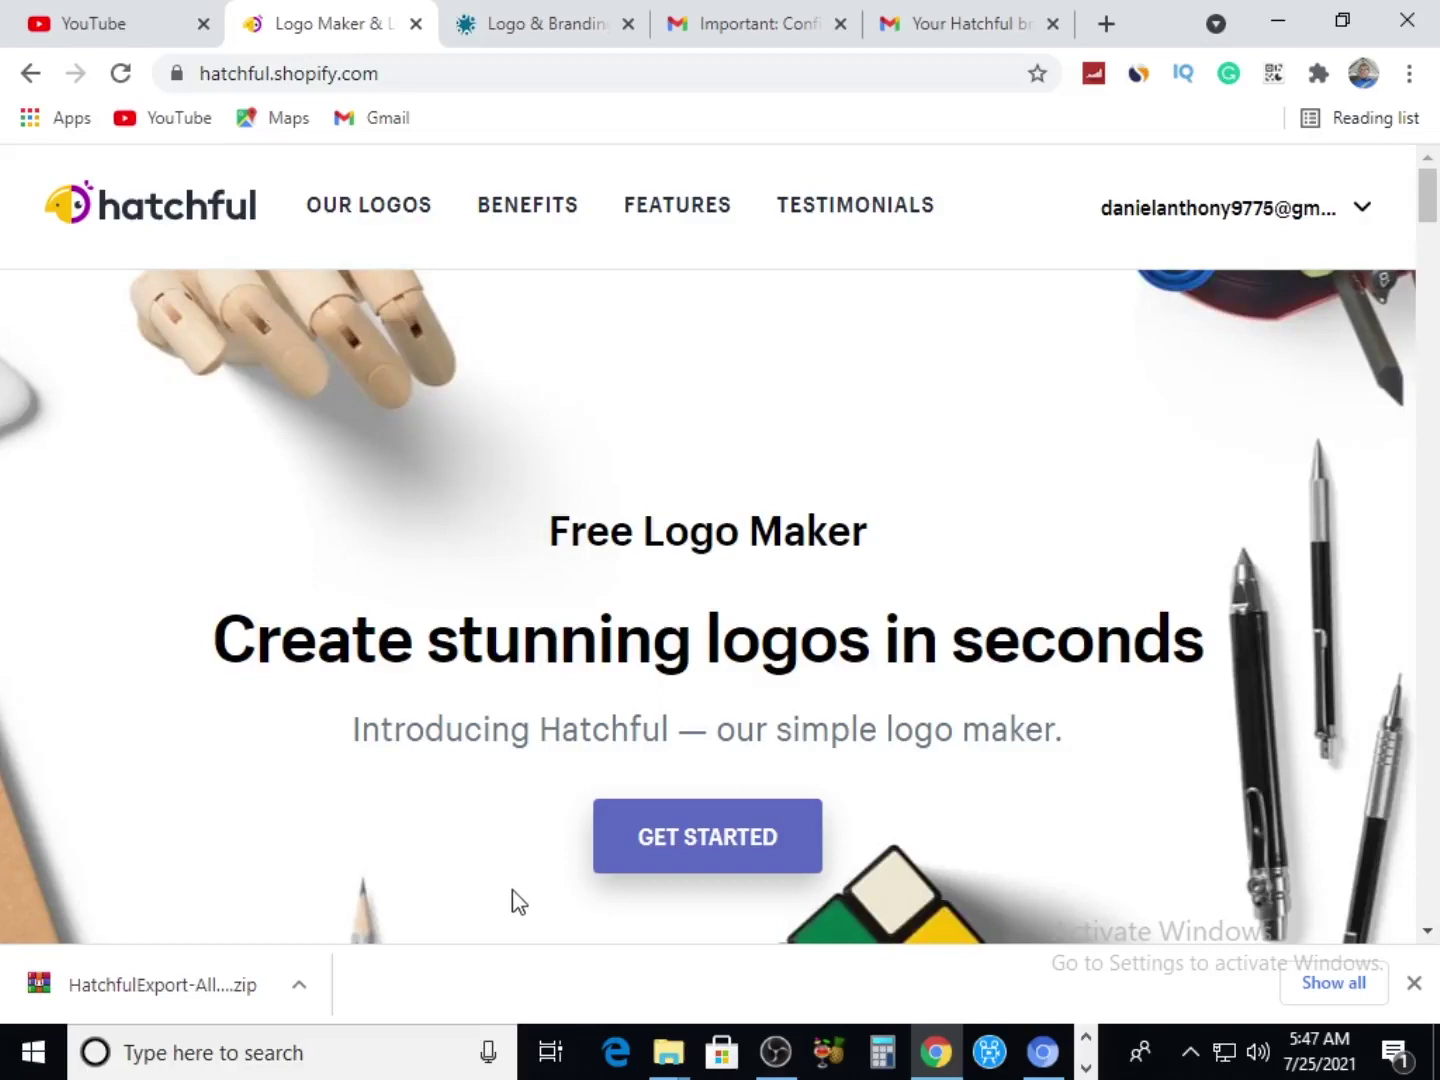
left_click(546, 28)
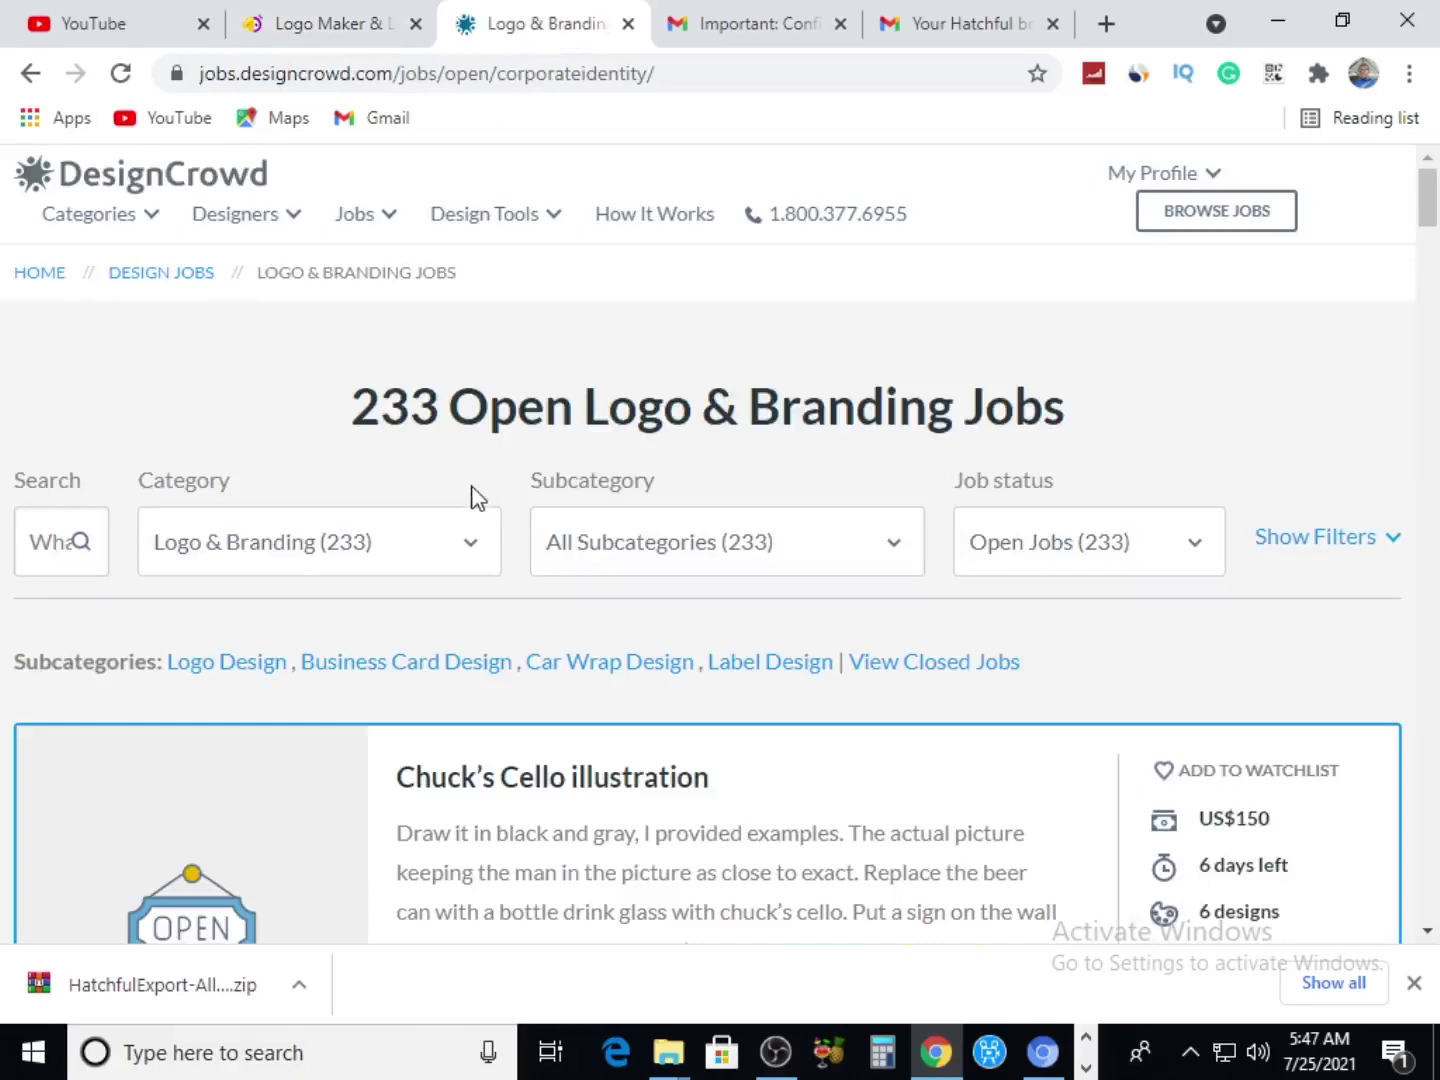
Read through the 233 open job postings, including Flagship Victory at US$400 with 72 designs
scroll(476, 495, "down", 4)
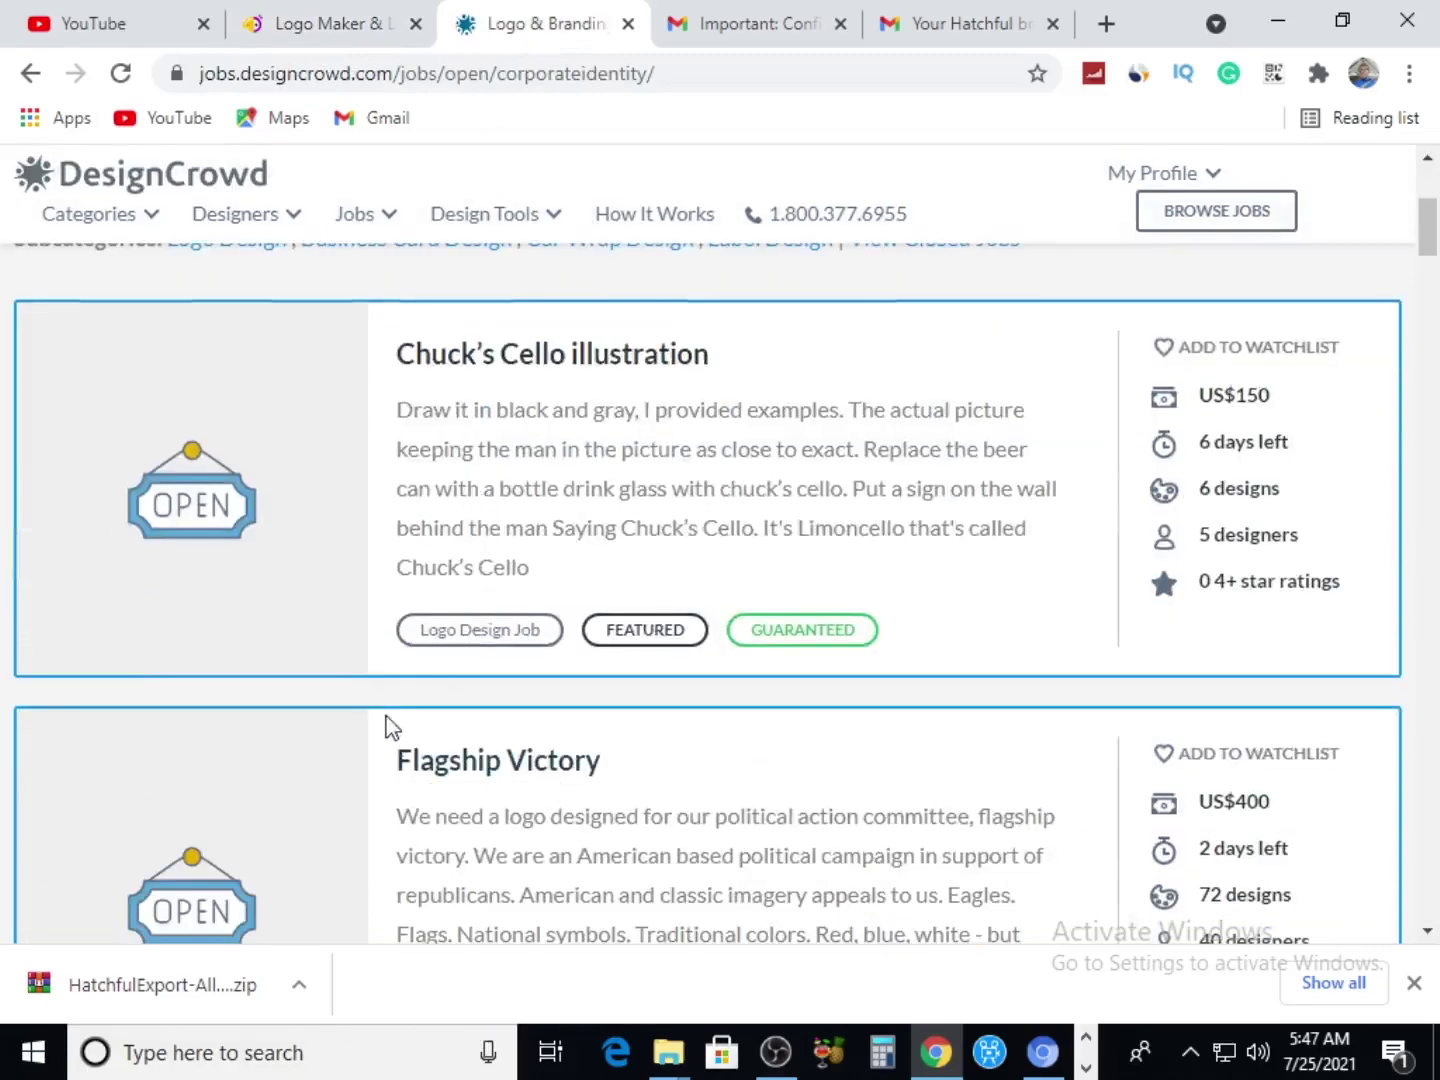
scroll(391, 380, "up", 3)
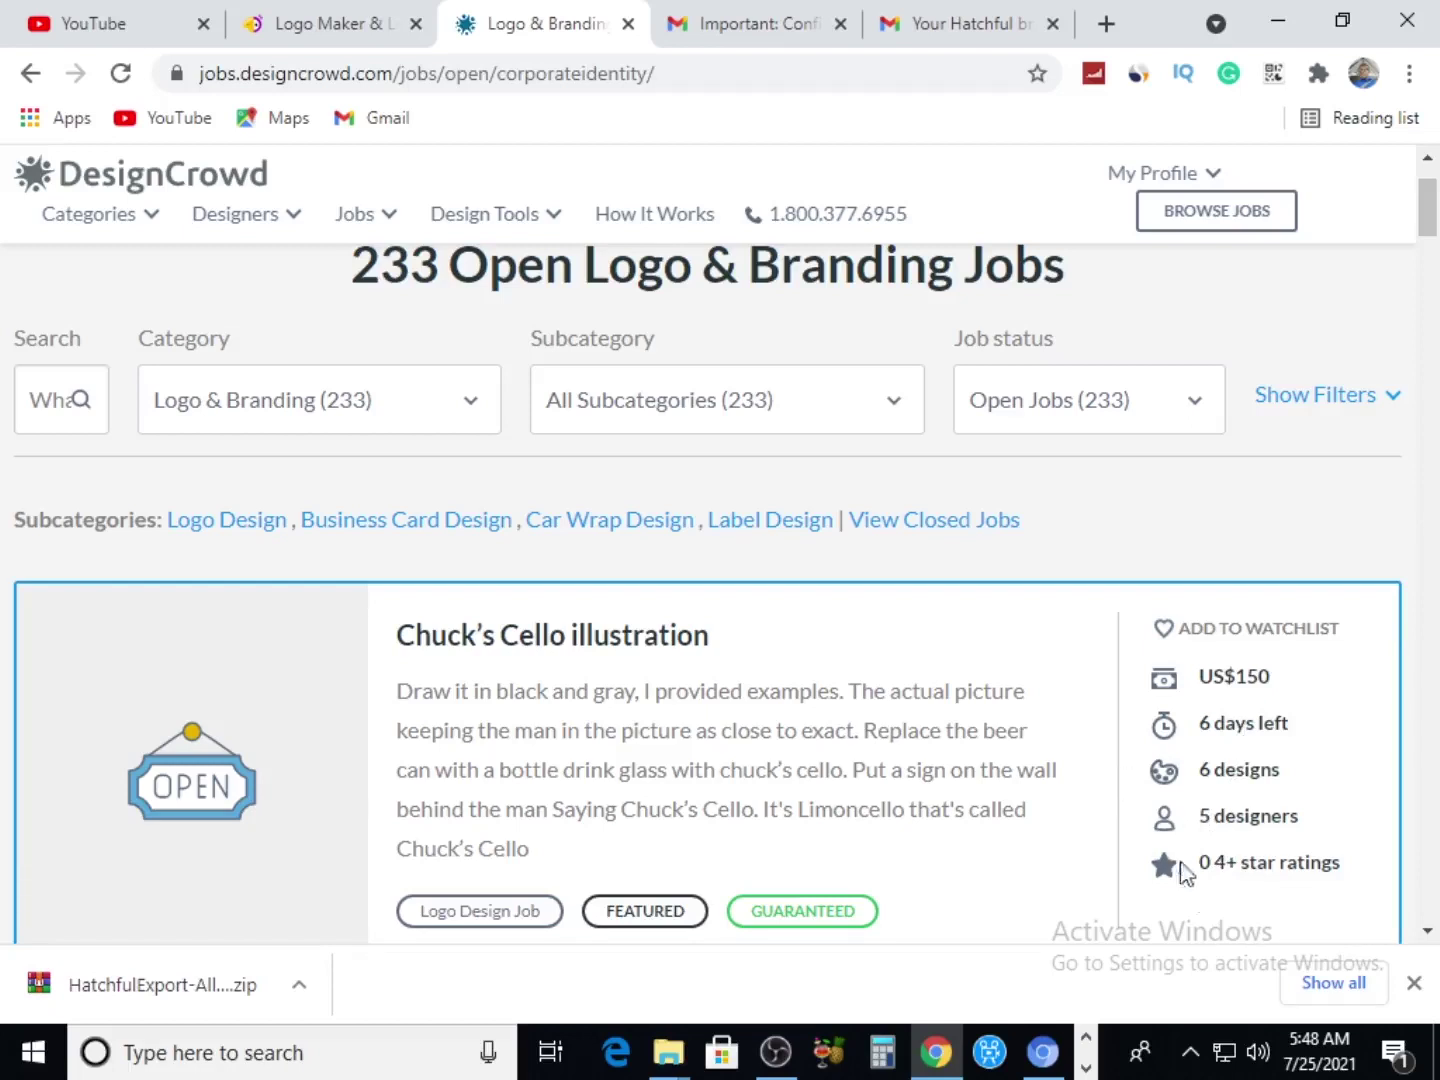
scroll(1240, 890, "down", 3)
scroll(915, 861, "down", 3)
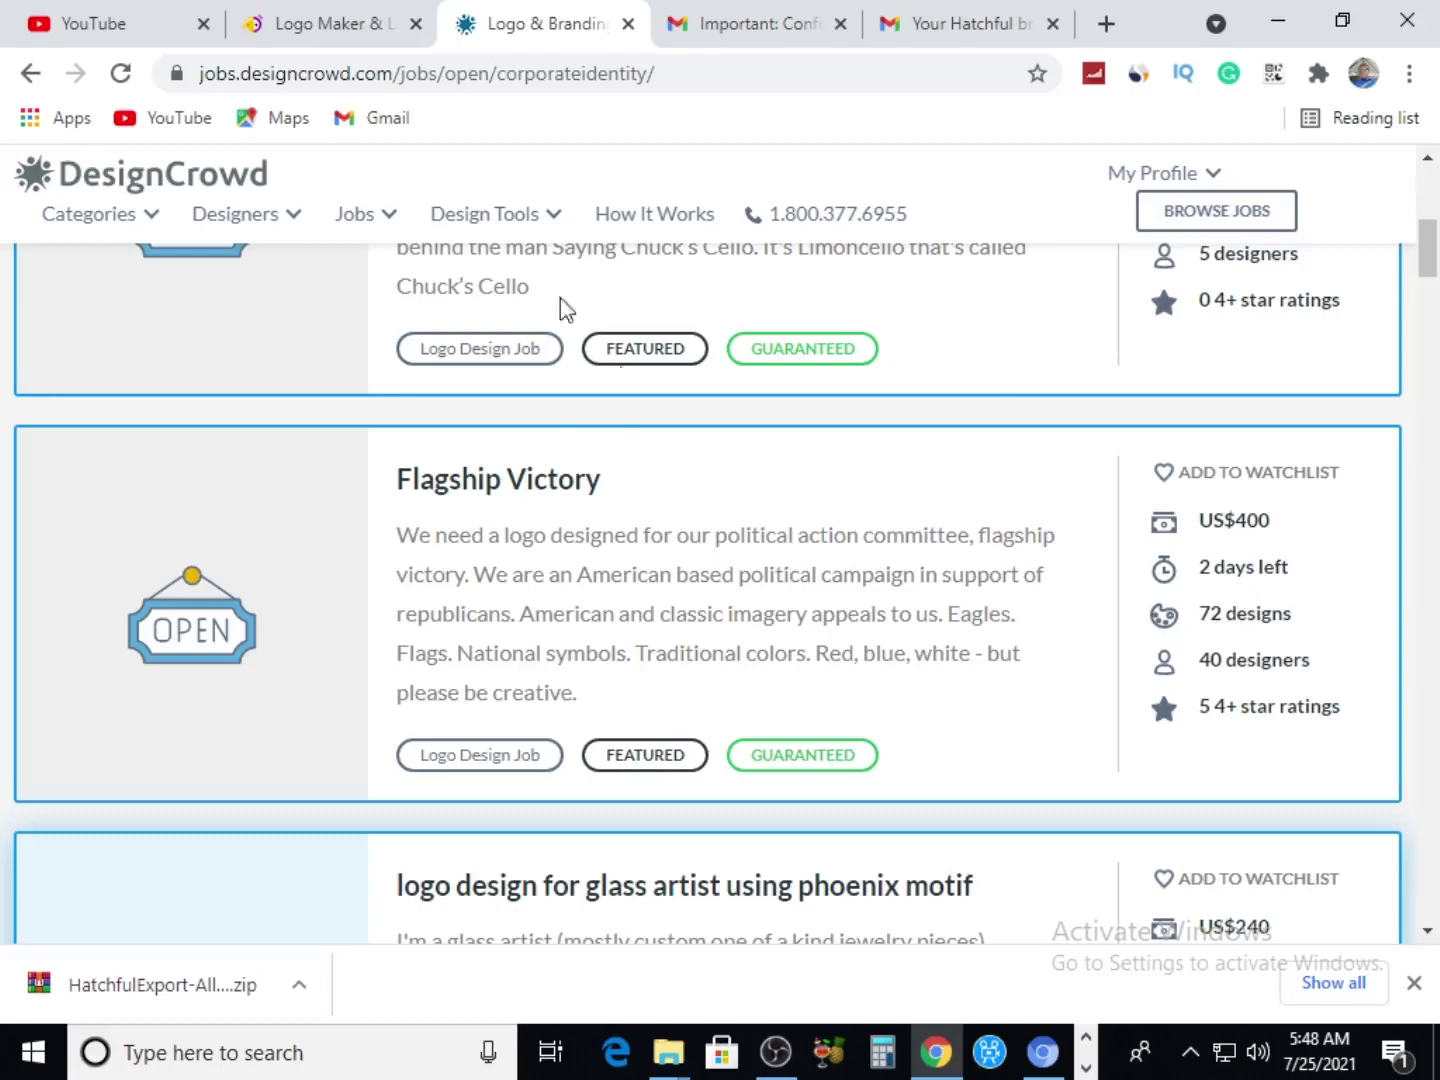
Close the Hatchful zip download bar and read on to the US$240 phoenix glass-artist logo job
left_click(339, 32)
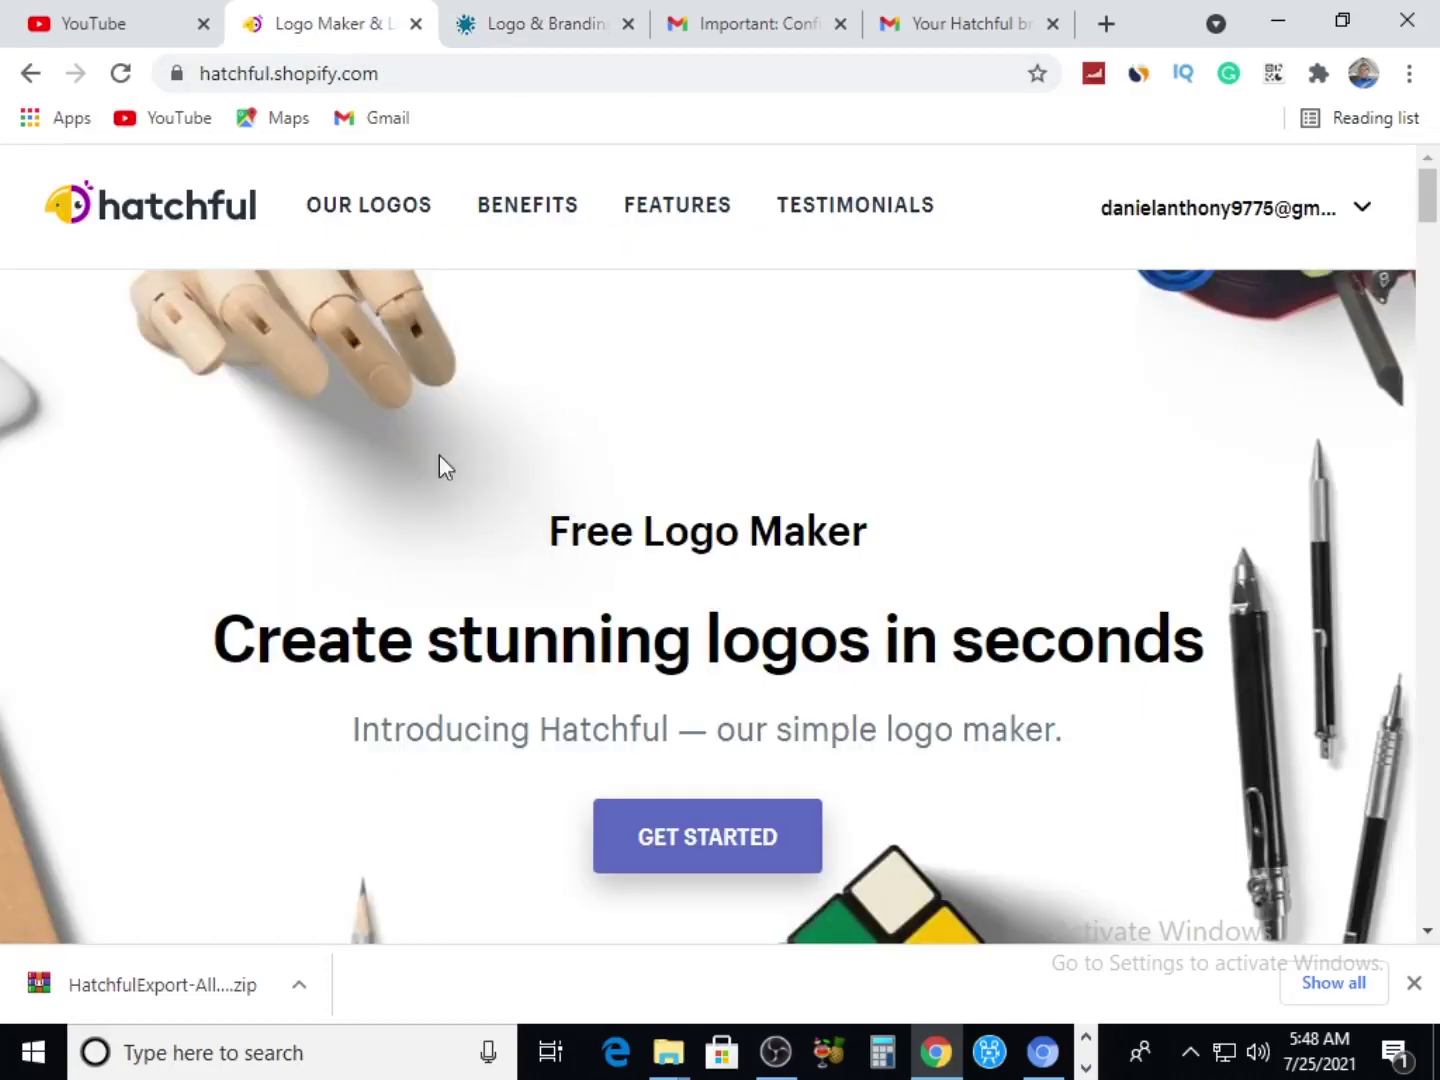
left_click(546, 31)
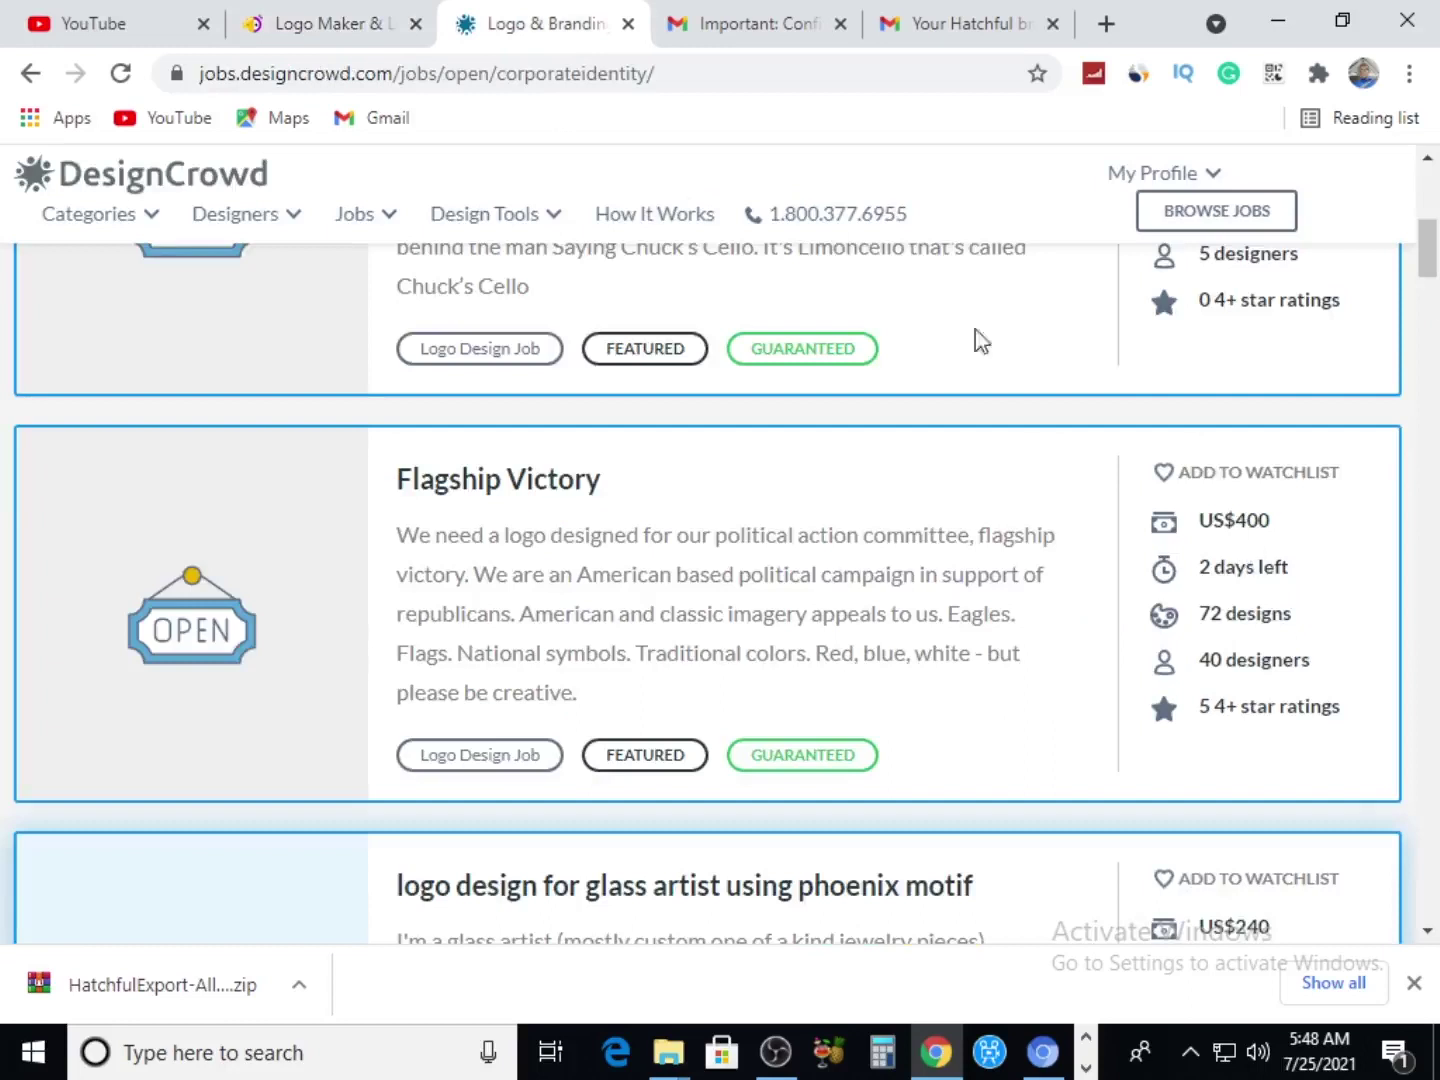
left_click(1412, 988)
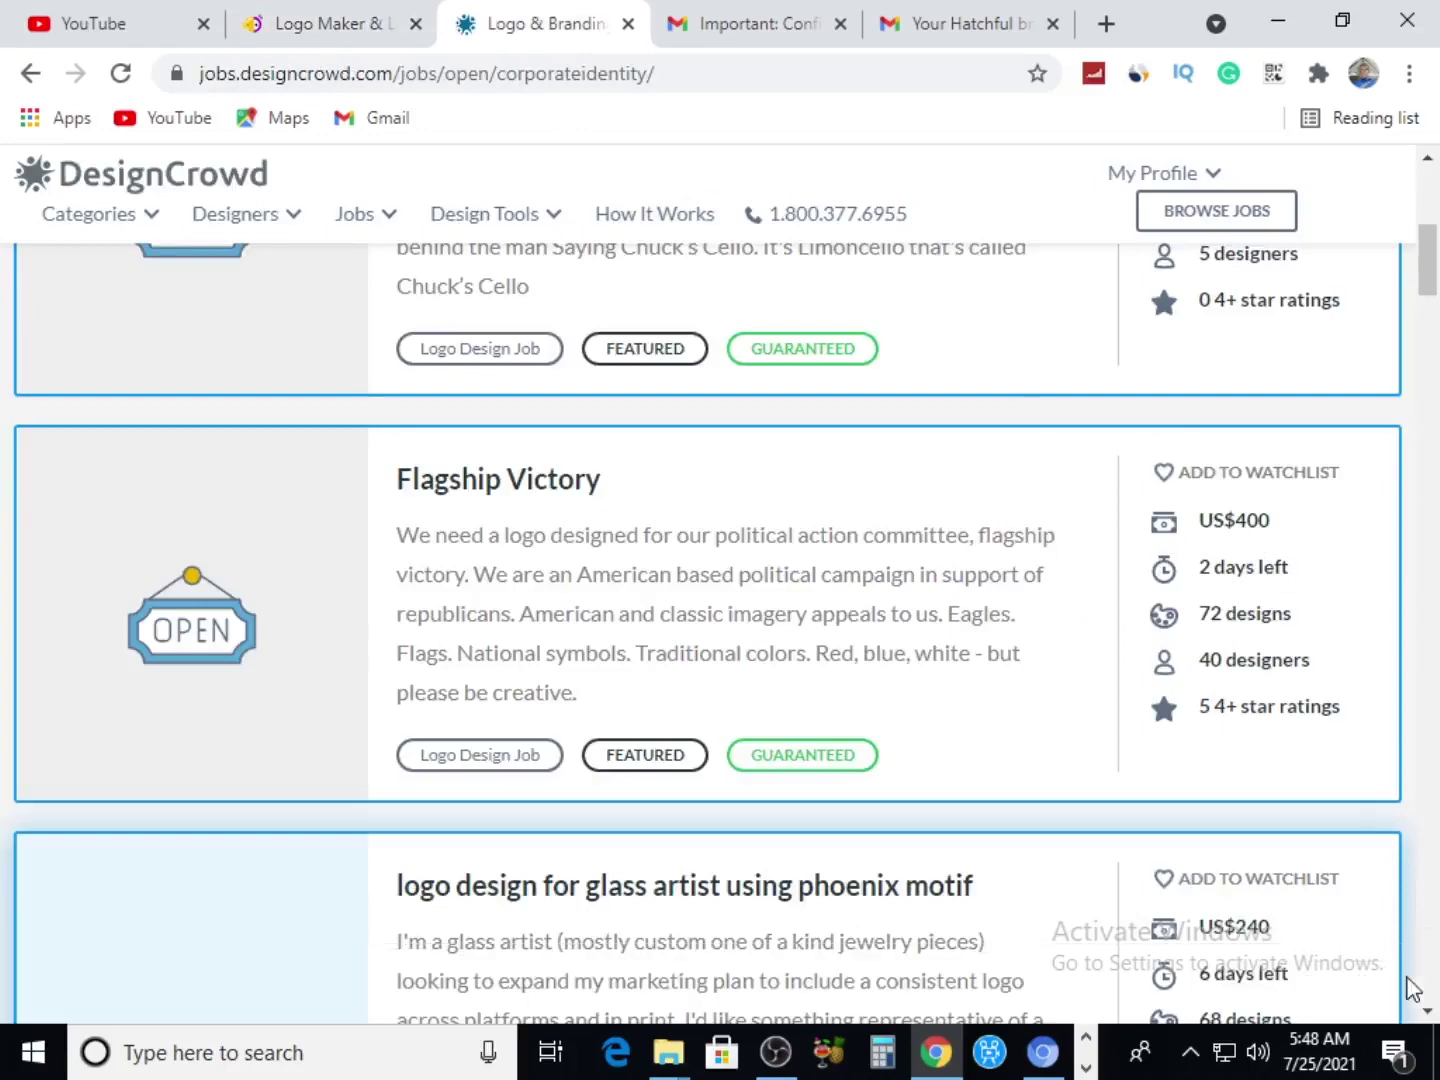
scroll(730, 465, "down", 5)
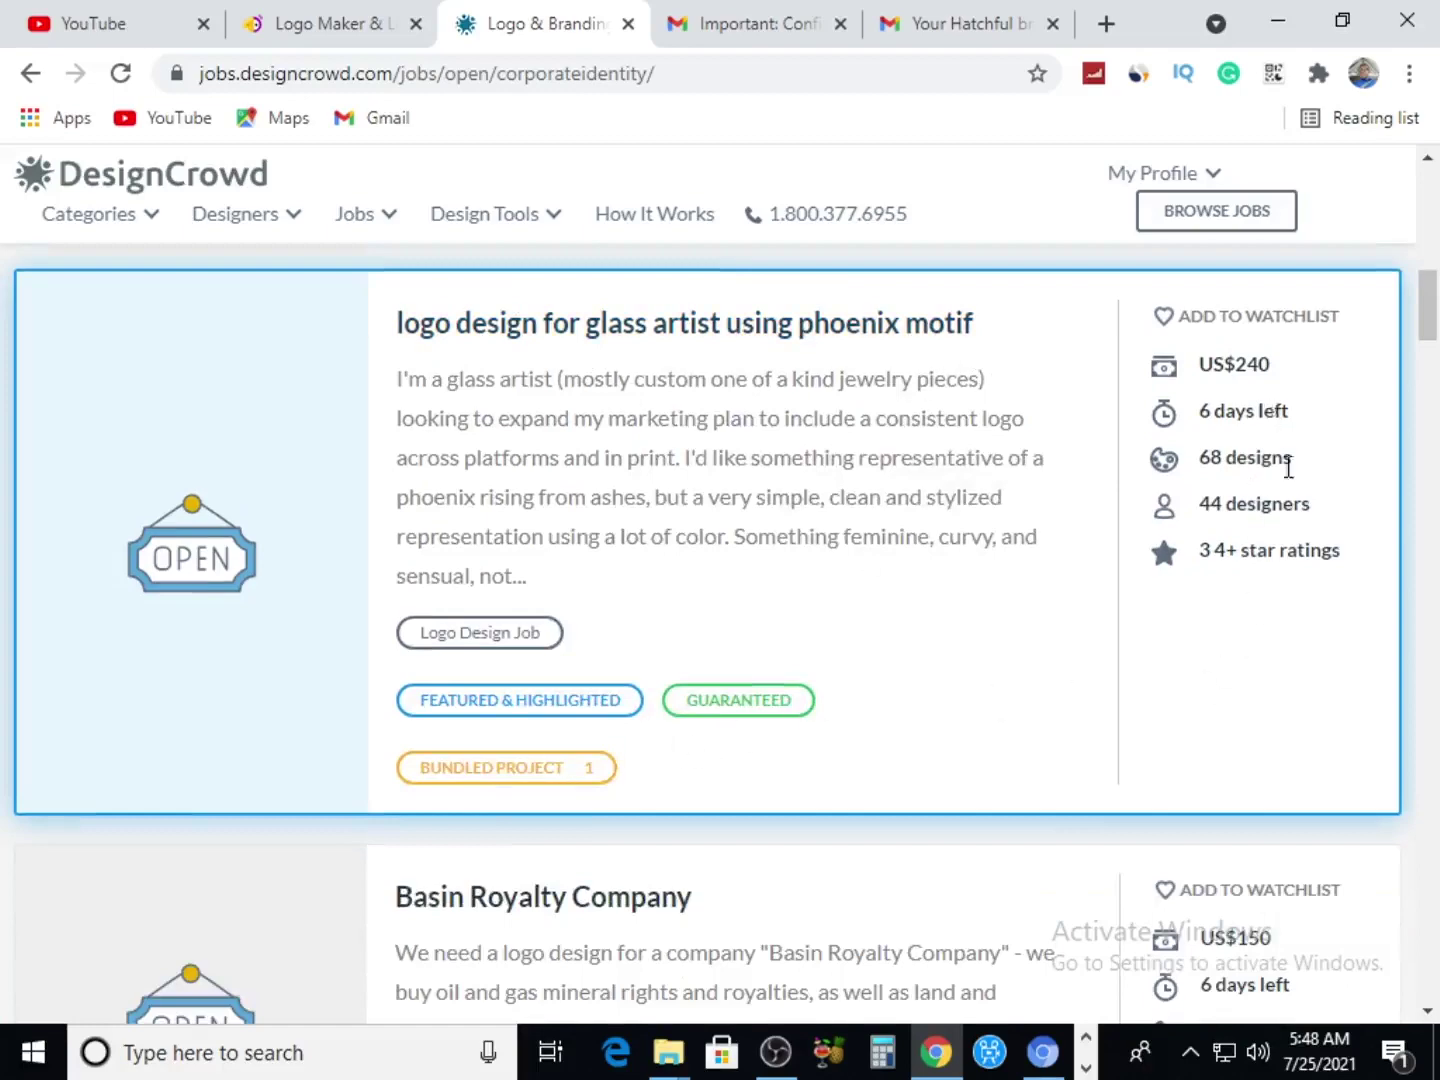
scroll(1286, 466, "down", 10)
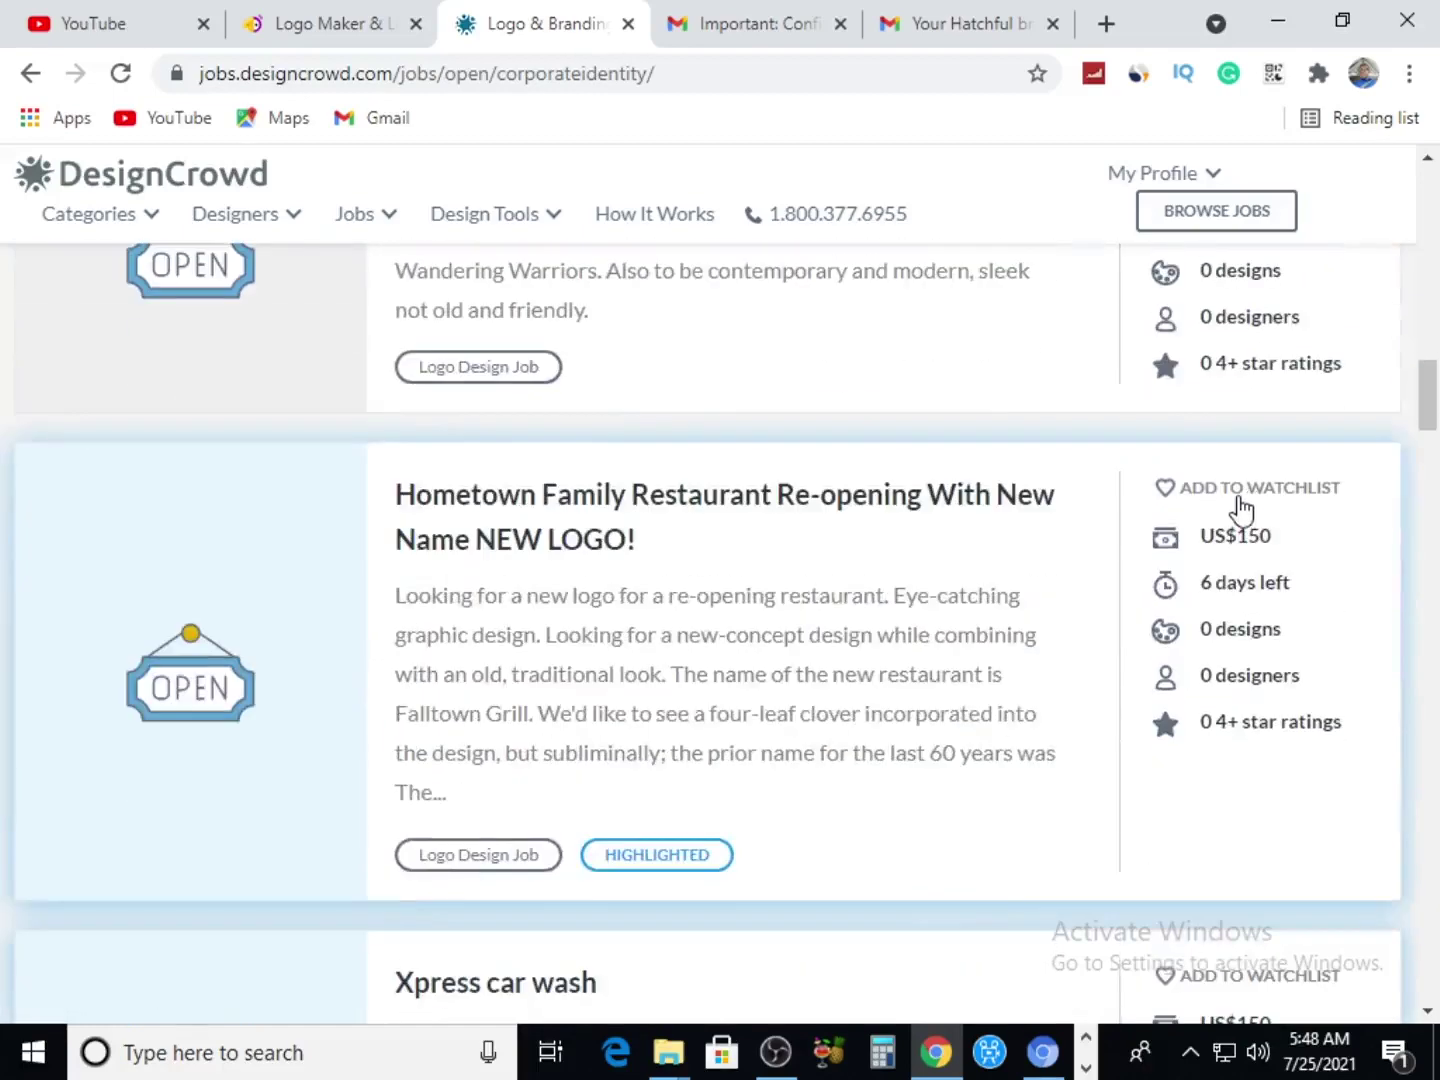